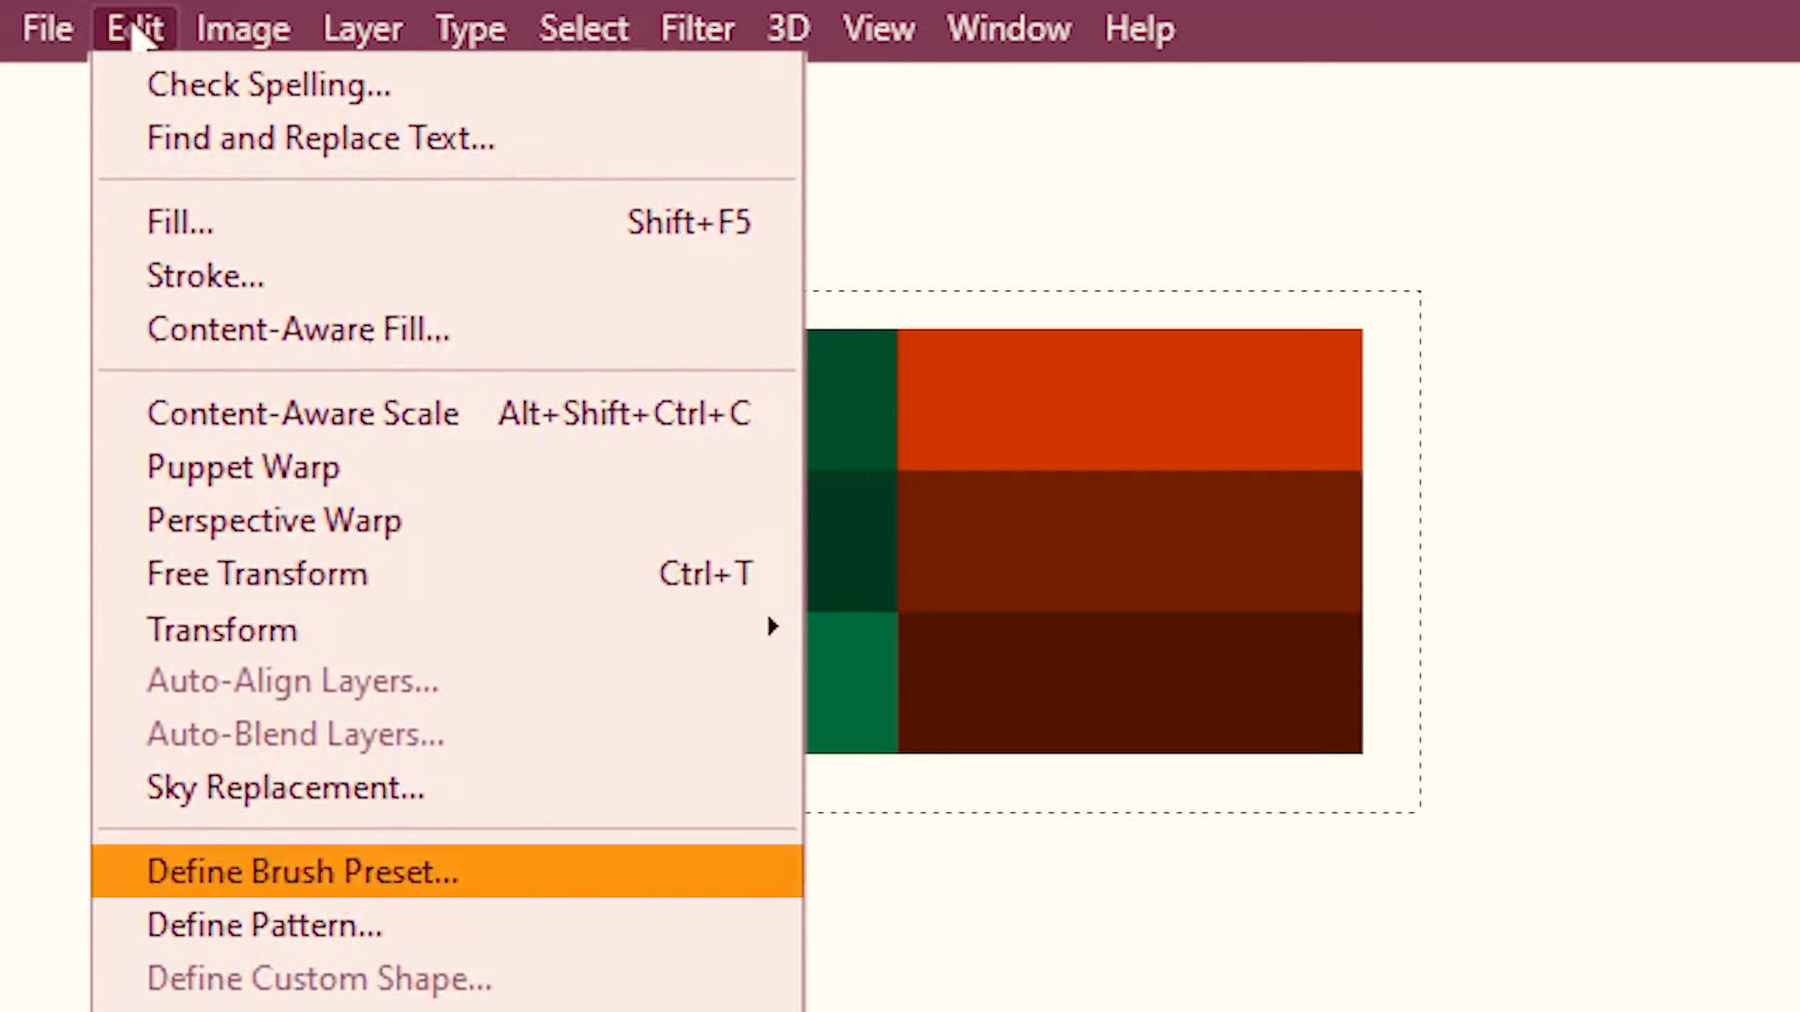
- Define the selected color blocks as a brush preset named ORIGINAL_IMAGE, clearing the selection, and look it up among the brushes
click(362, 863)
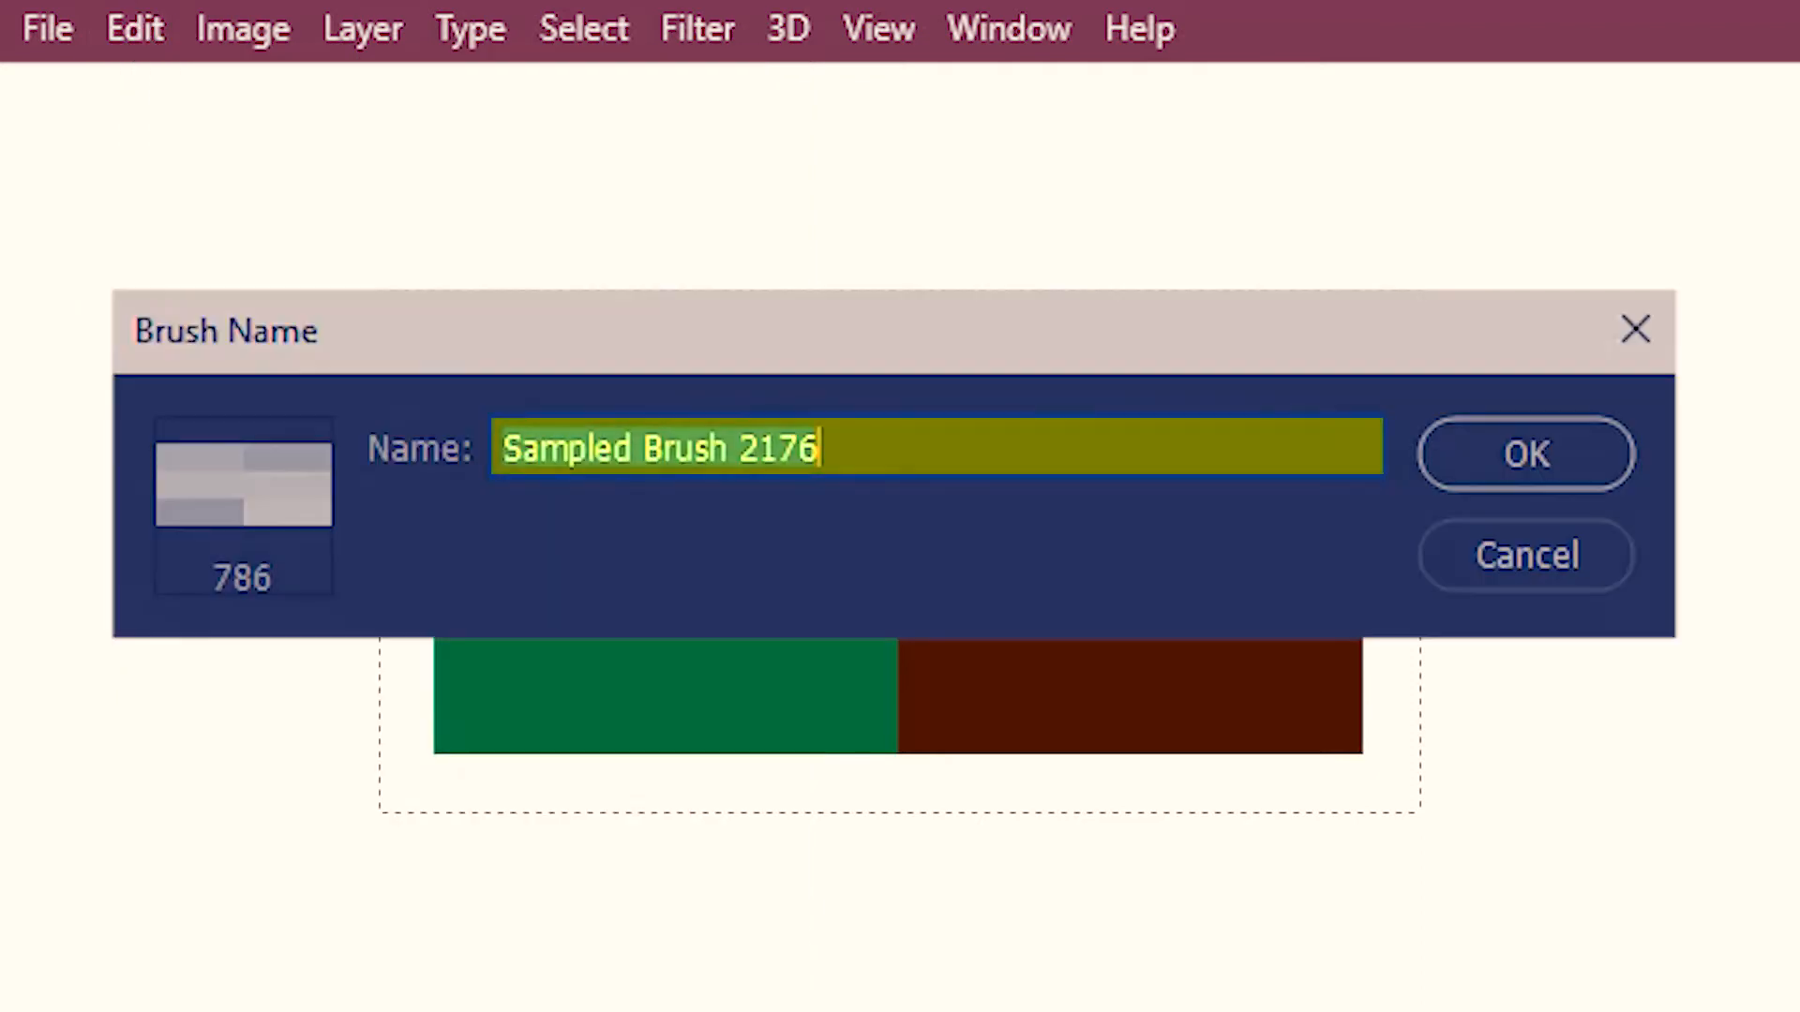
text(ORIGINAL_IMAGE)
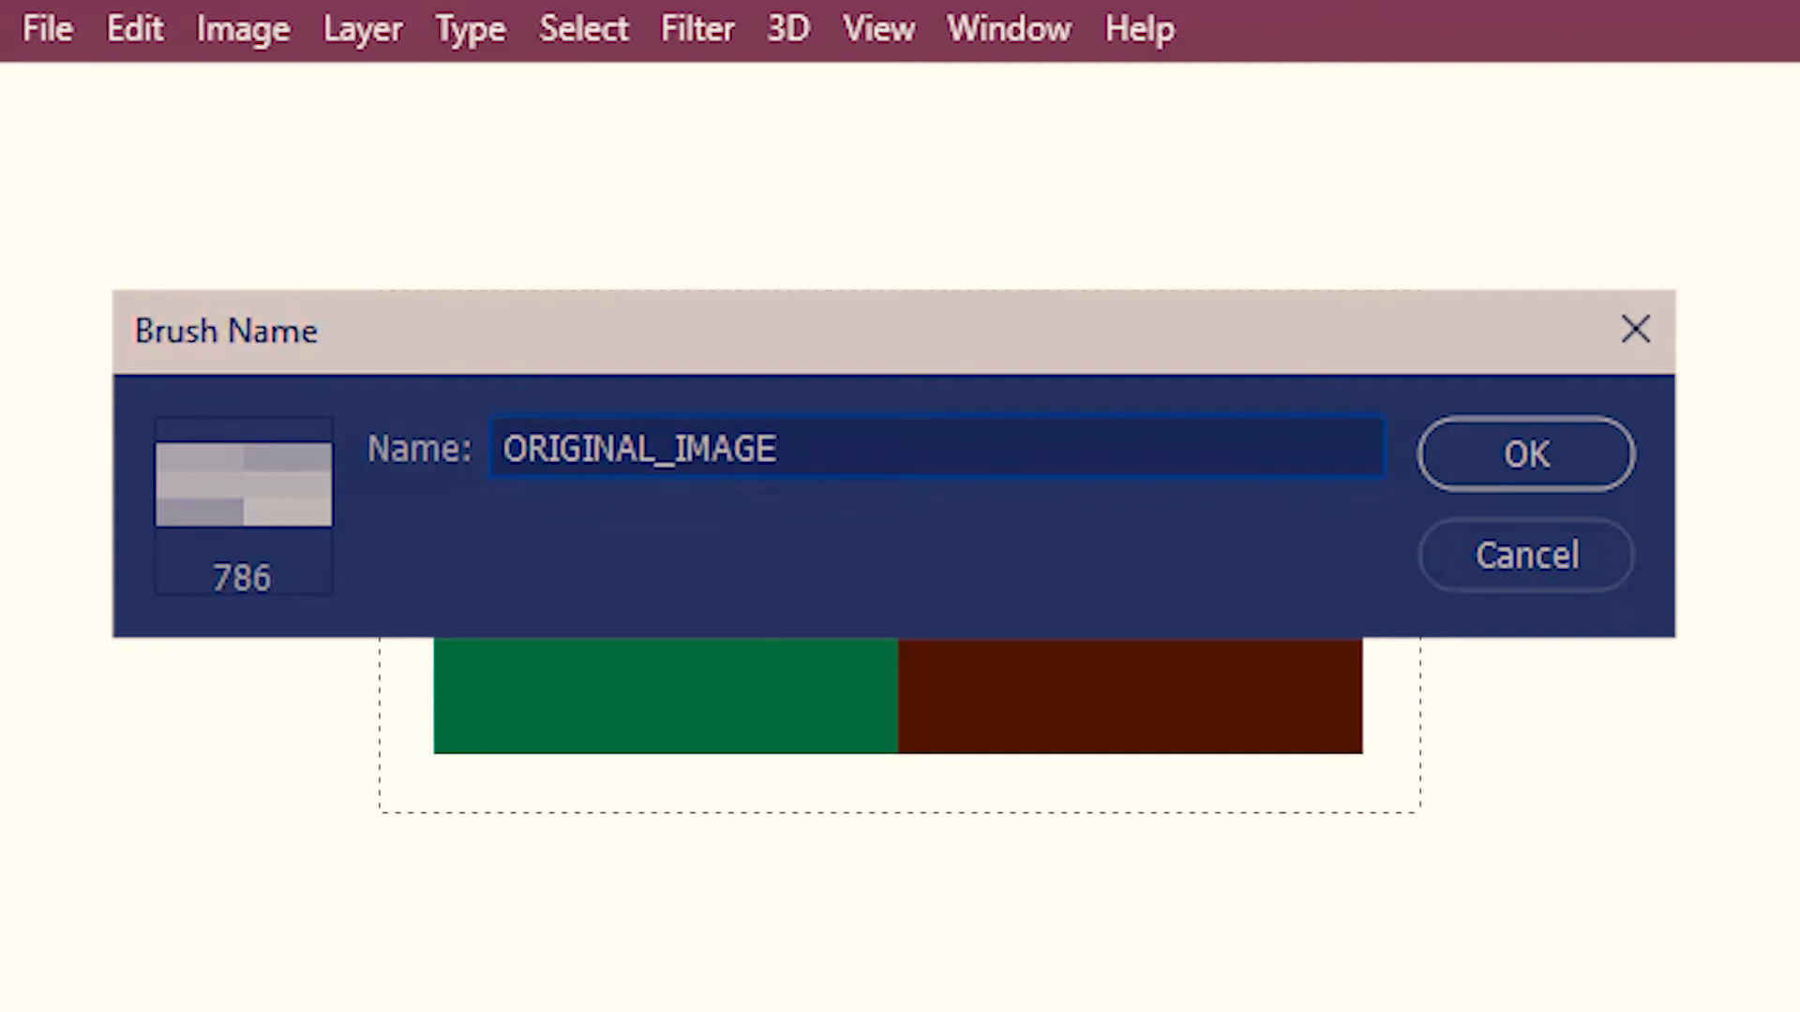
key(Return)
key(ctrl+d)
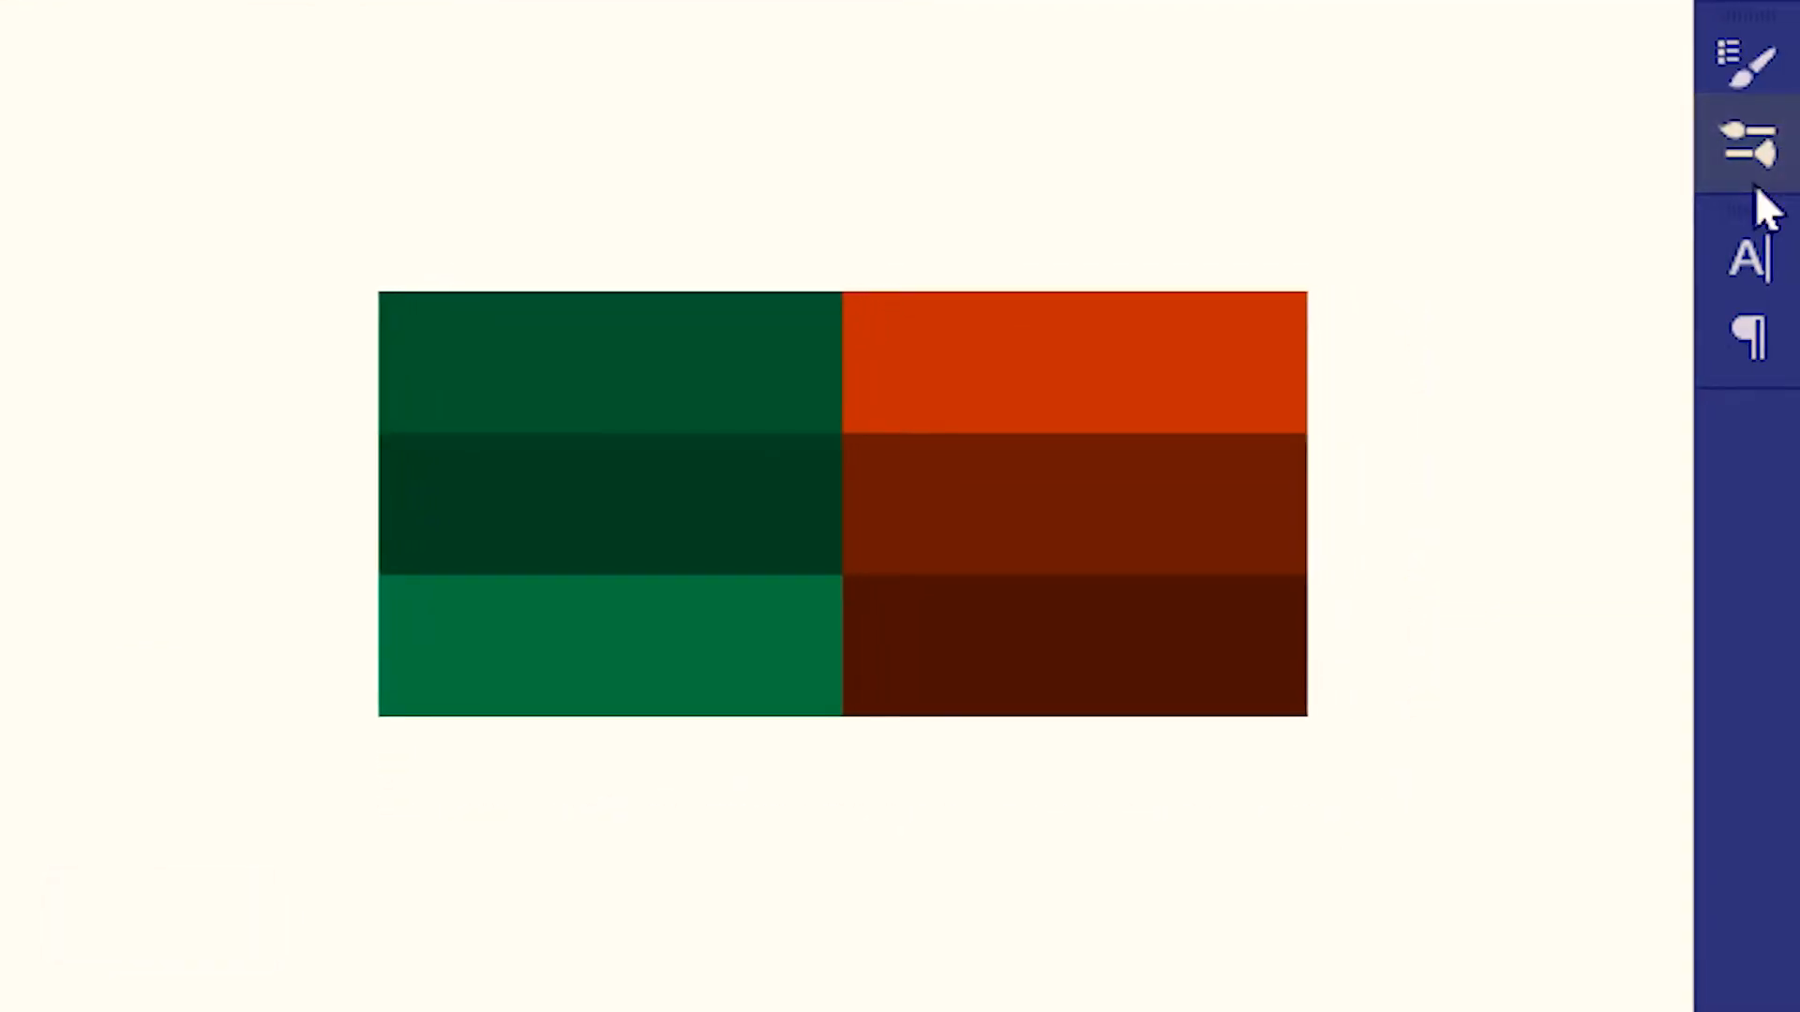
click(1748, 142)
scroll(1172, 506, down, 5)
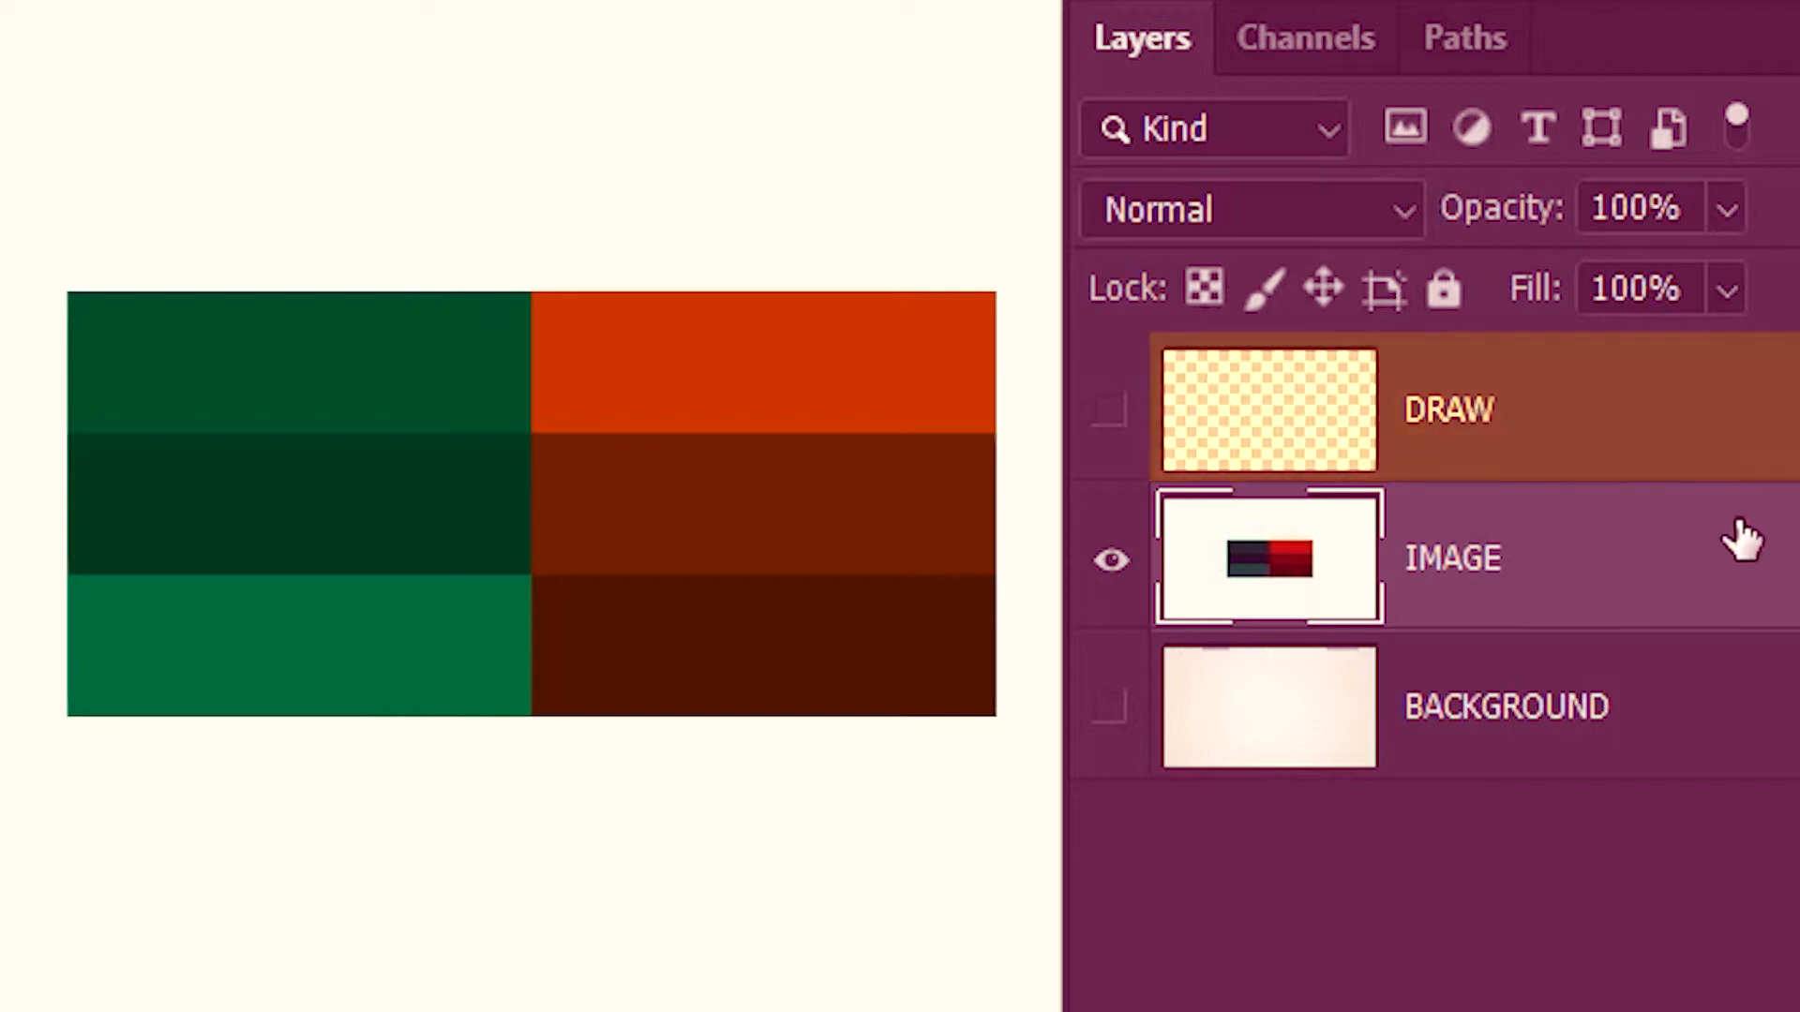
- Make the DRAW layer active and visible, and display the BACKGROUND layer instead of the IMAGE layer
click(1584, 452)
click(1121, 444)
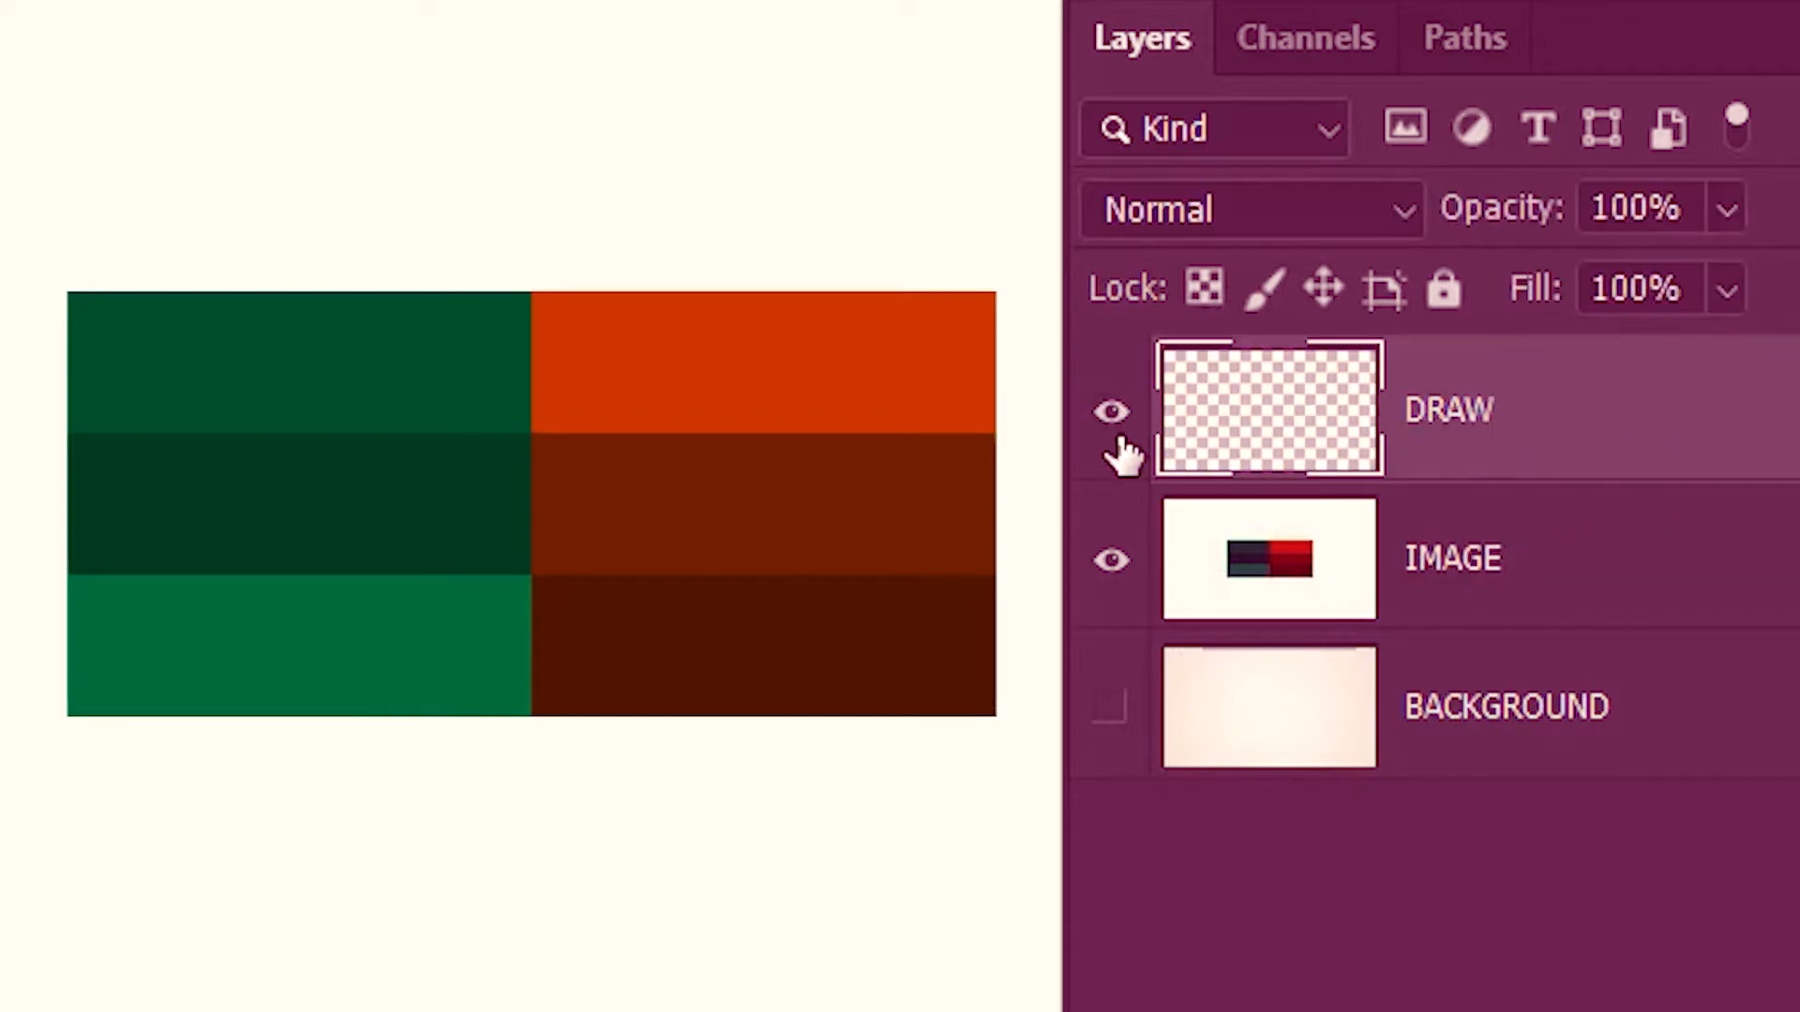
click(1116, 562)
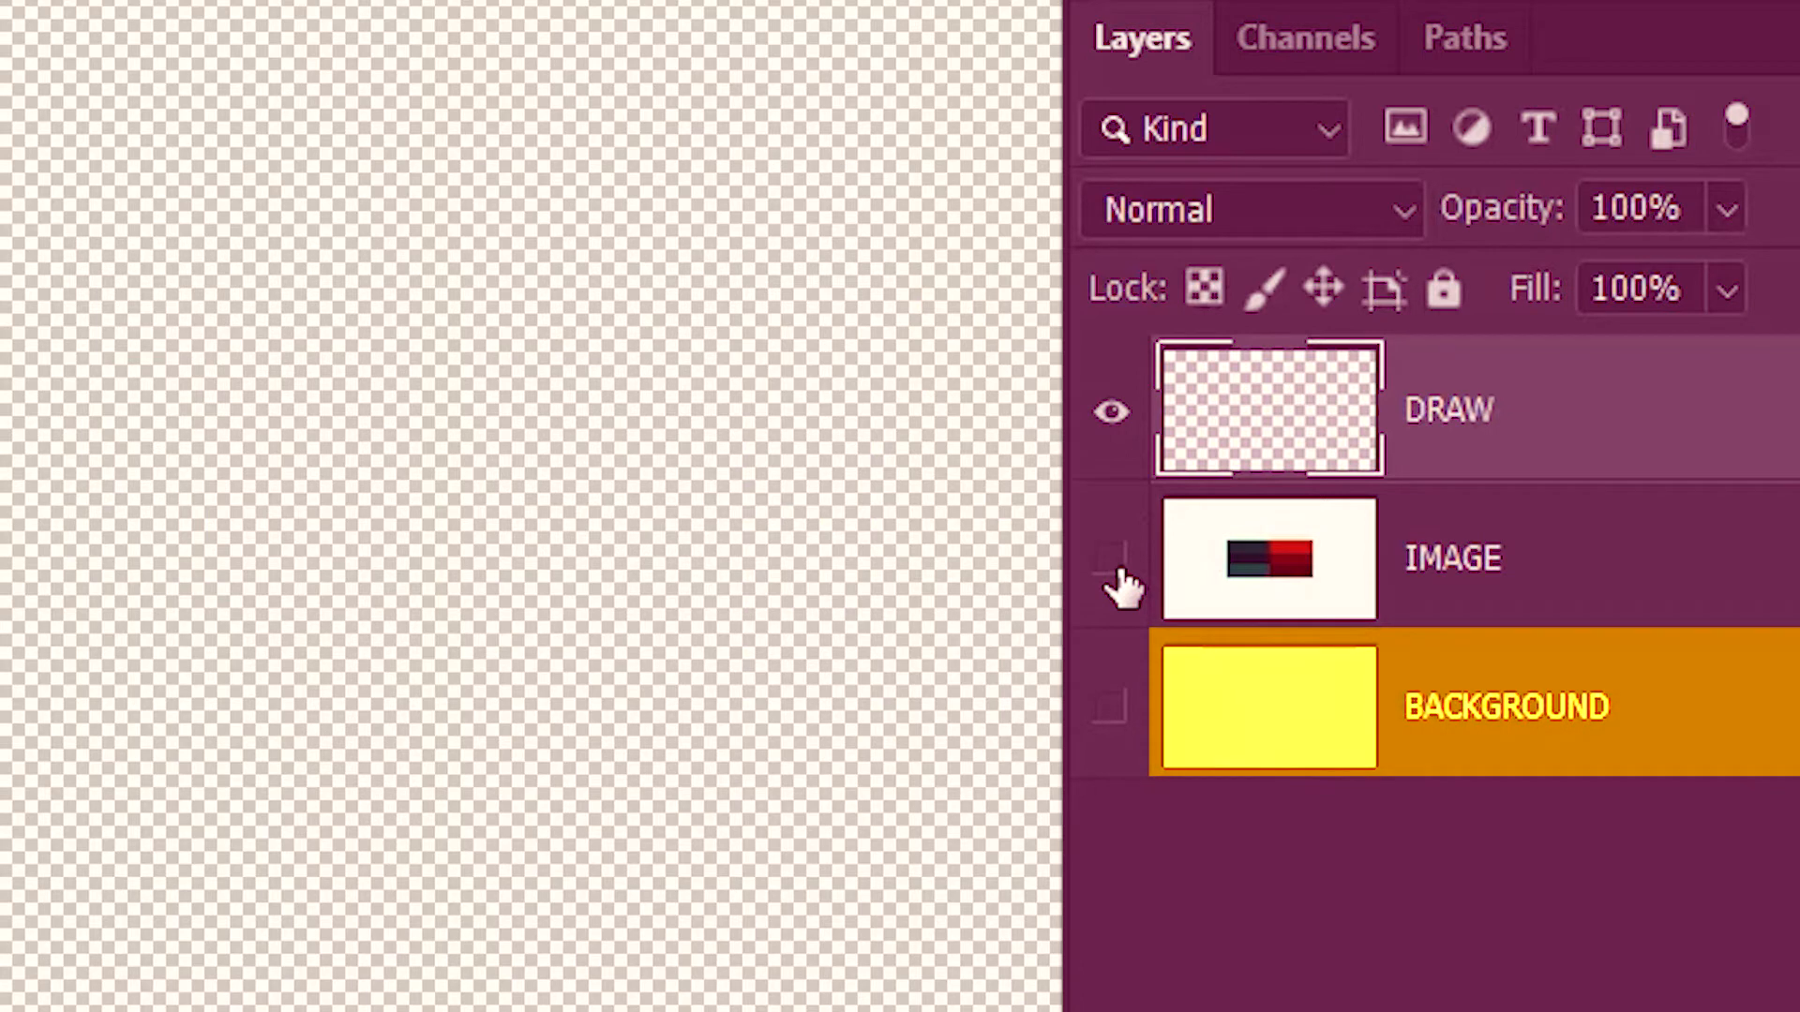
click(1115, 709)
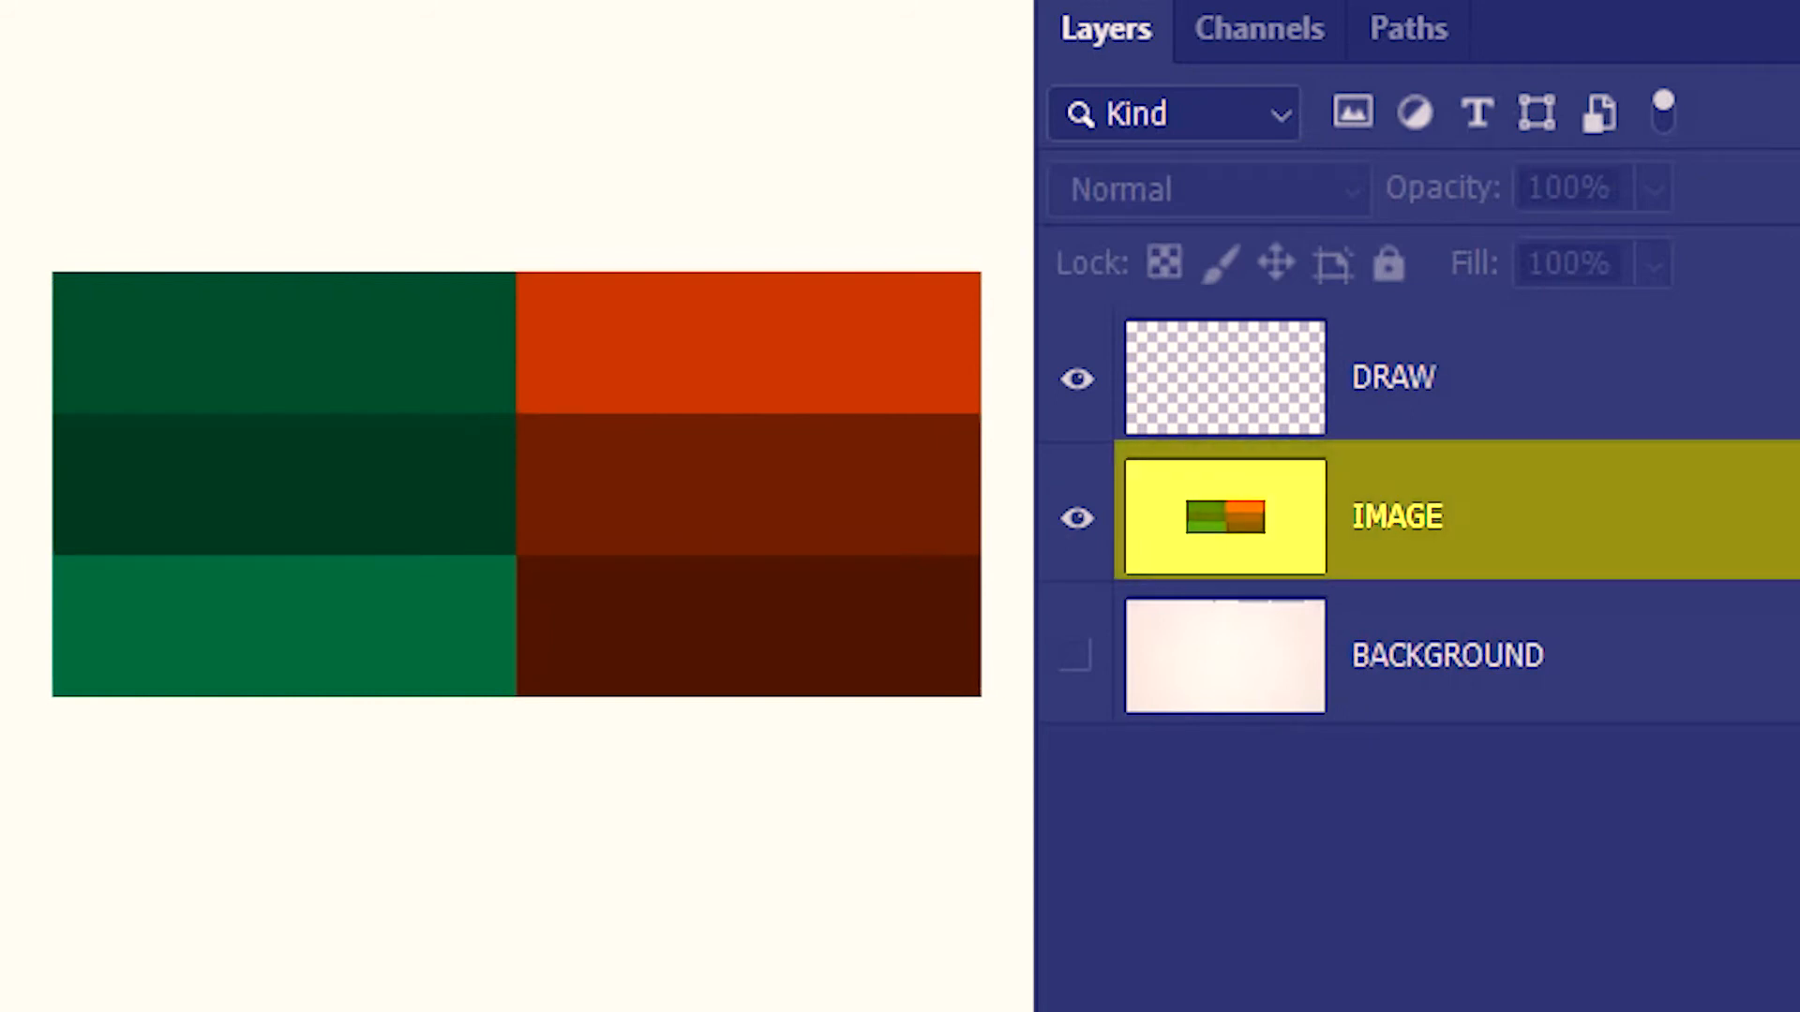
- Try a Black & White adjustment layer above the IMAGE layer and undo it
click(1732, 547)
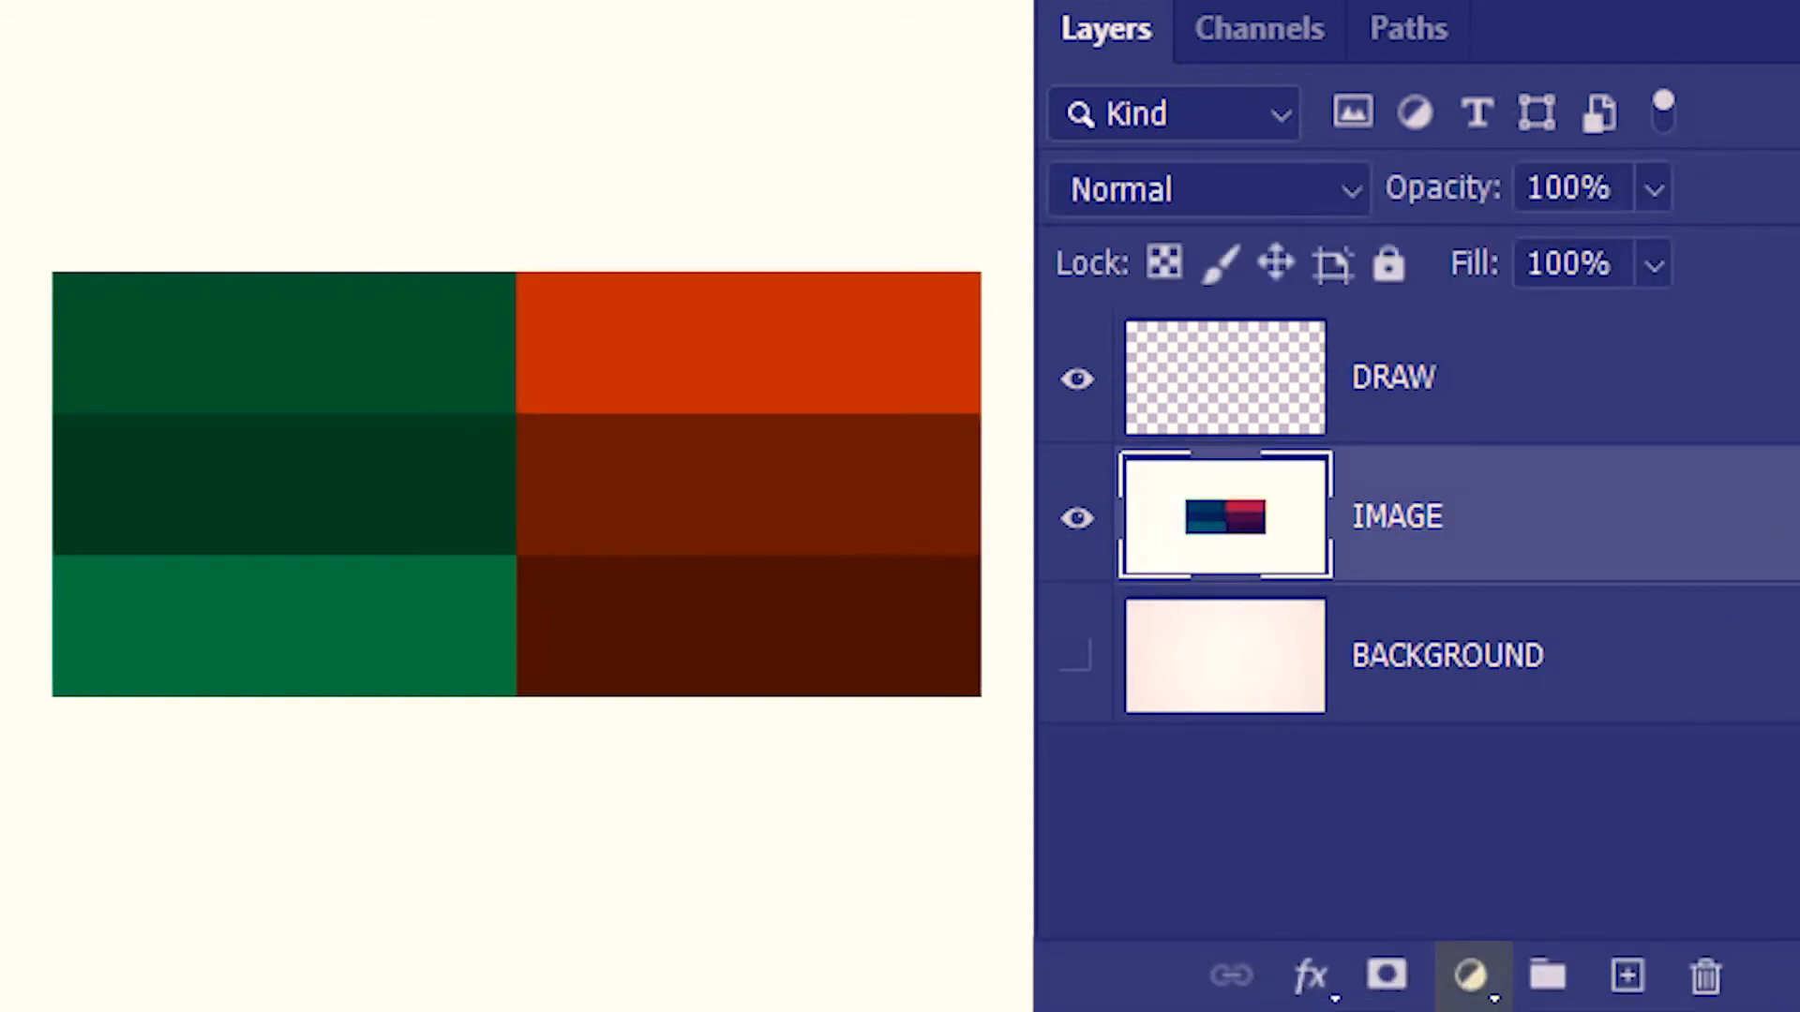
click(1474, 976)
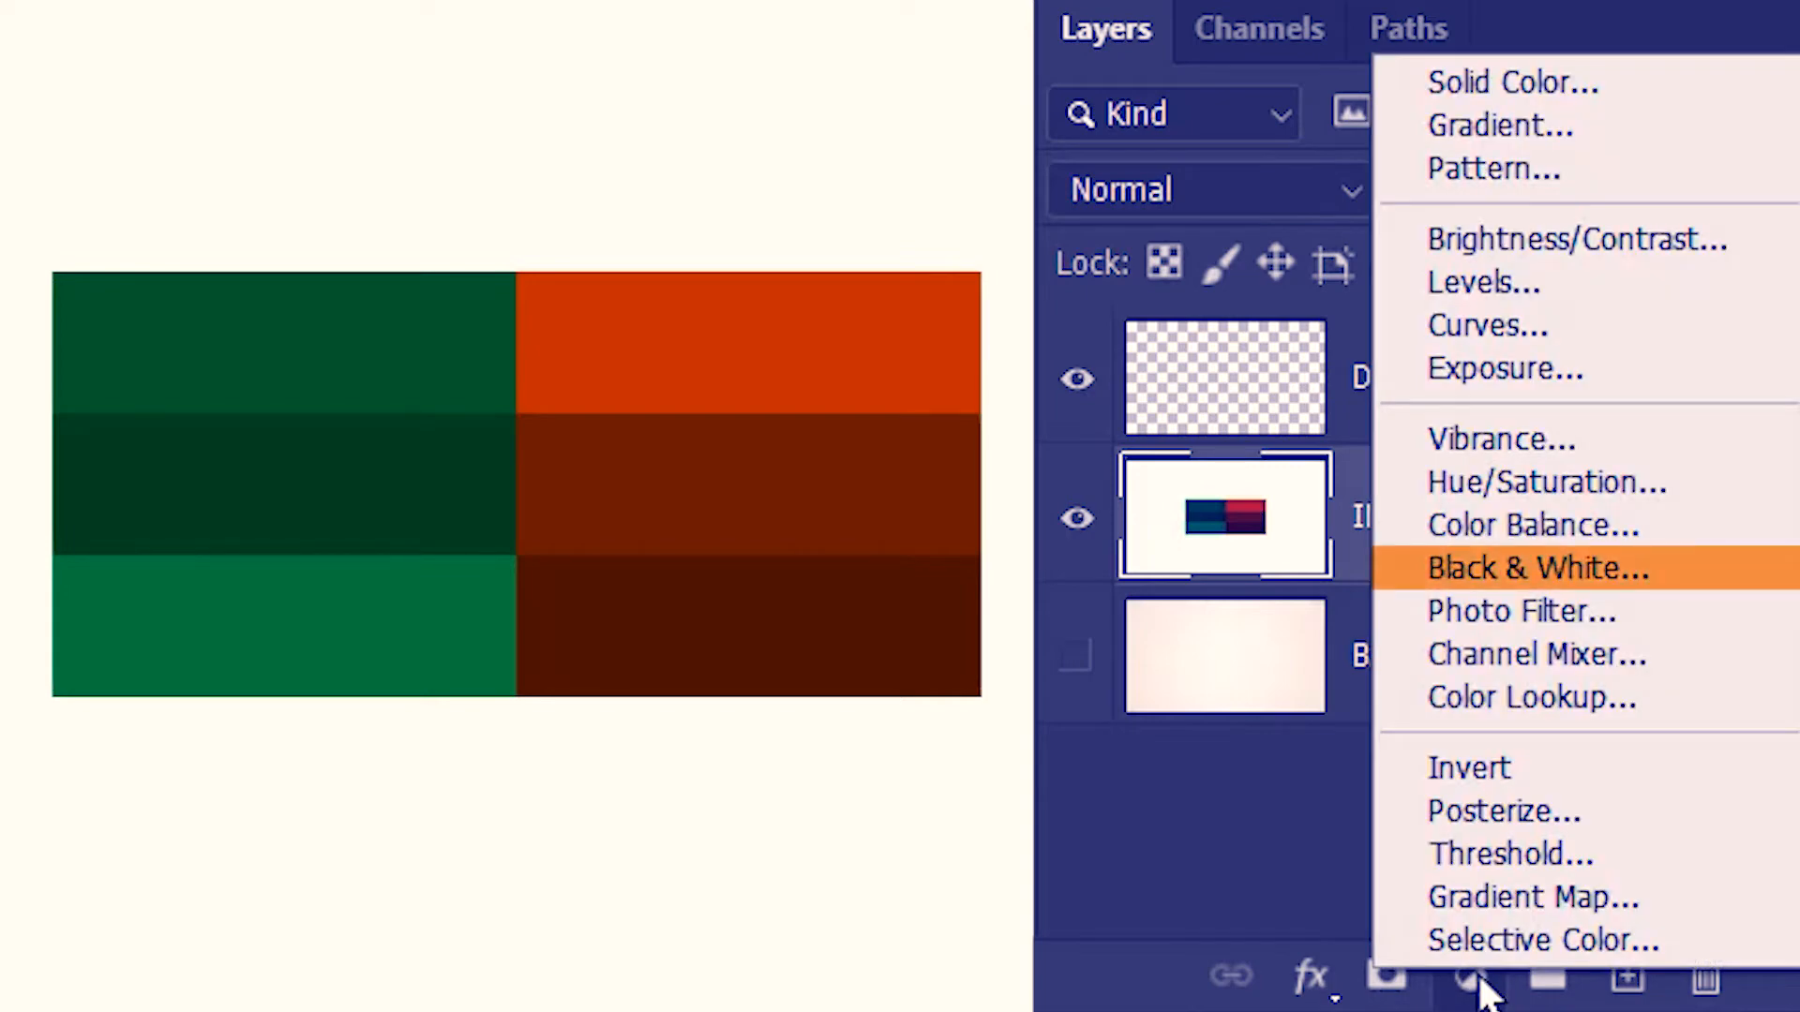
click(1463, 572)
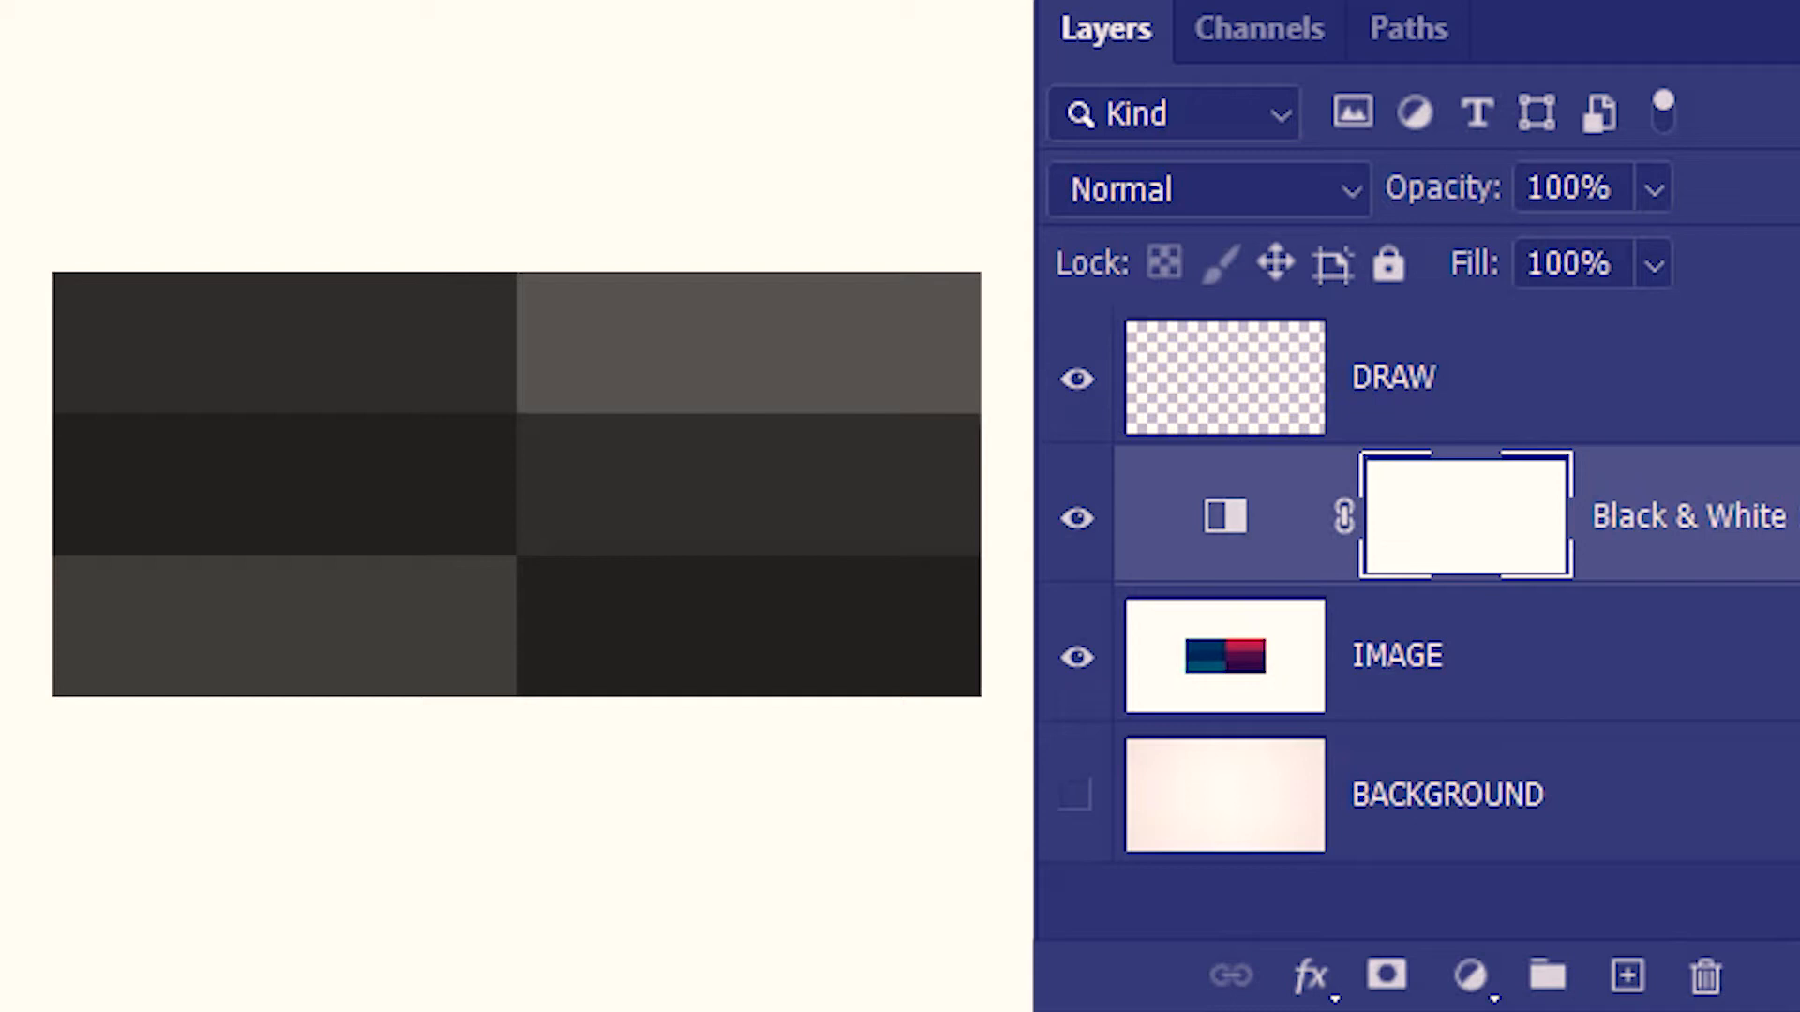
key(ctrl+z)
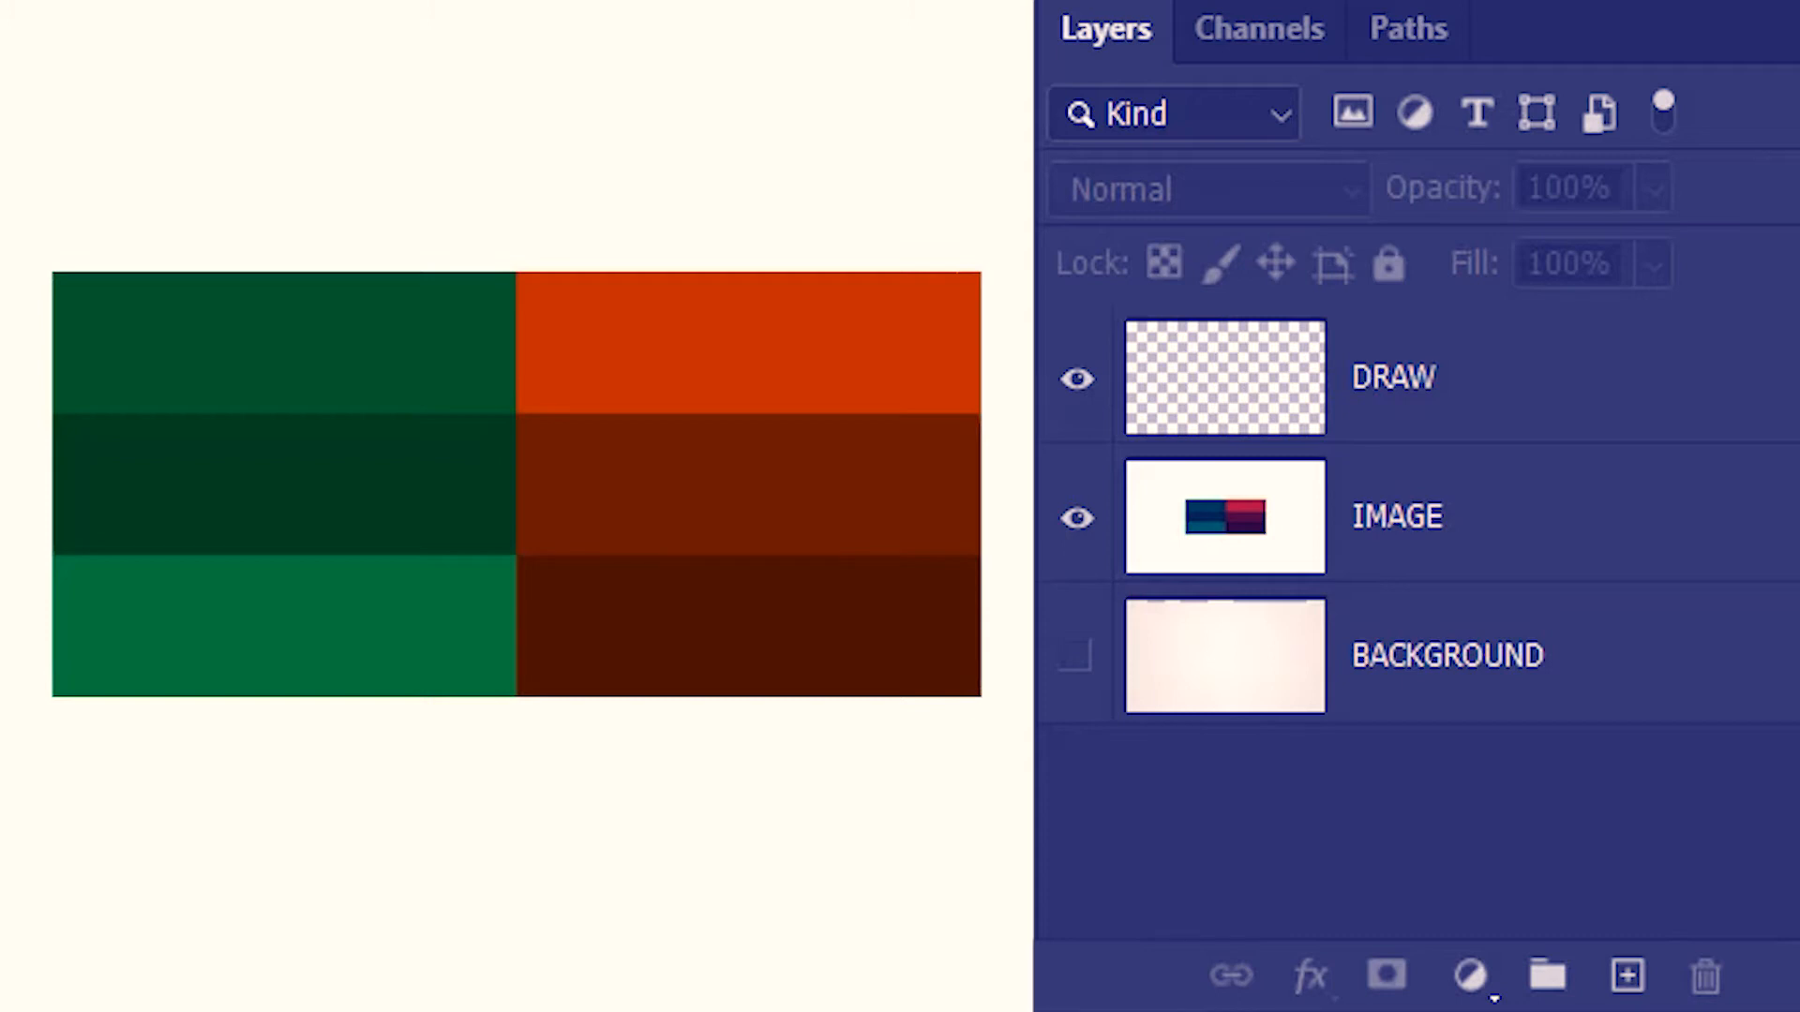
- Try the Desaturate adjustment on the IMAGE layer
click(1688, 530)
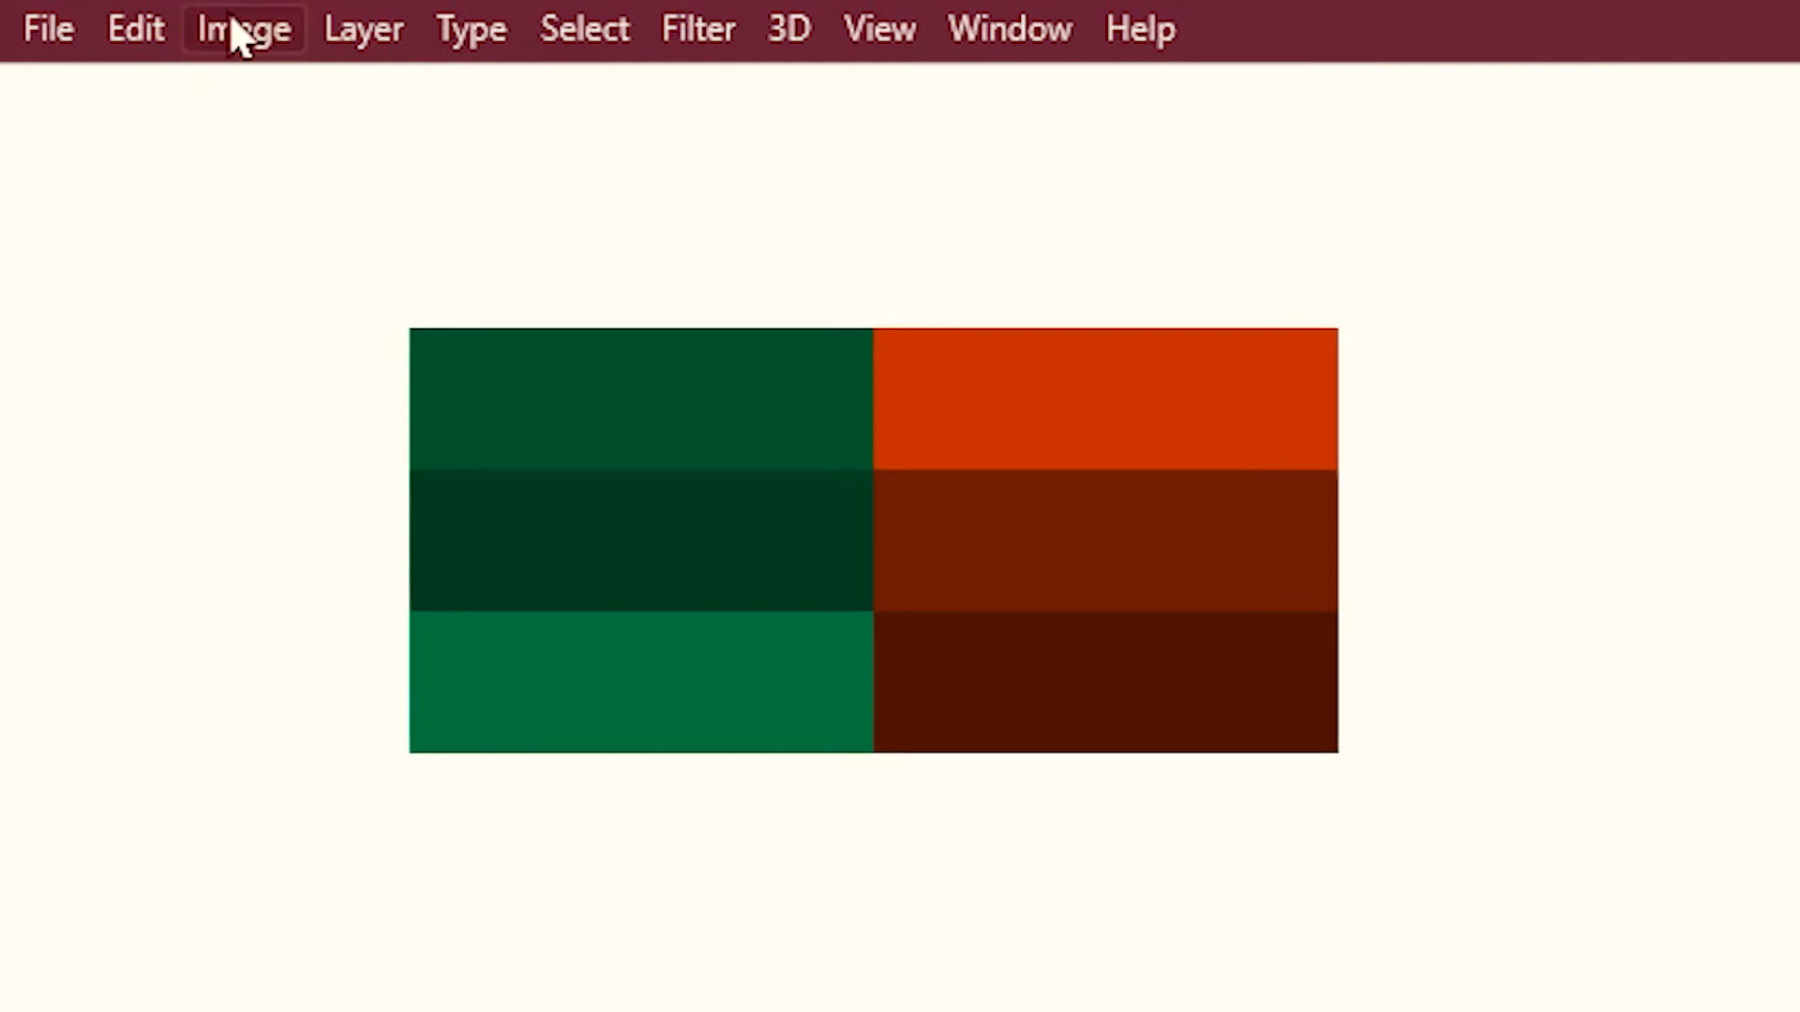
click(231, 17)
mouse_move(286, 157)
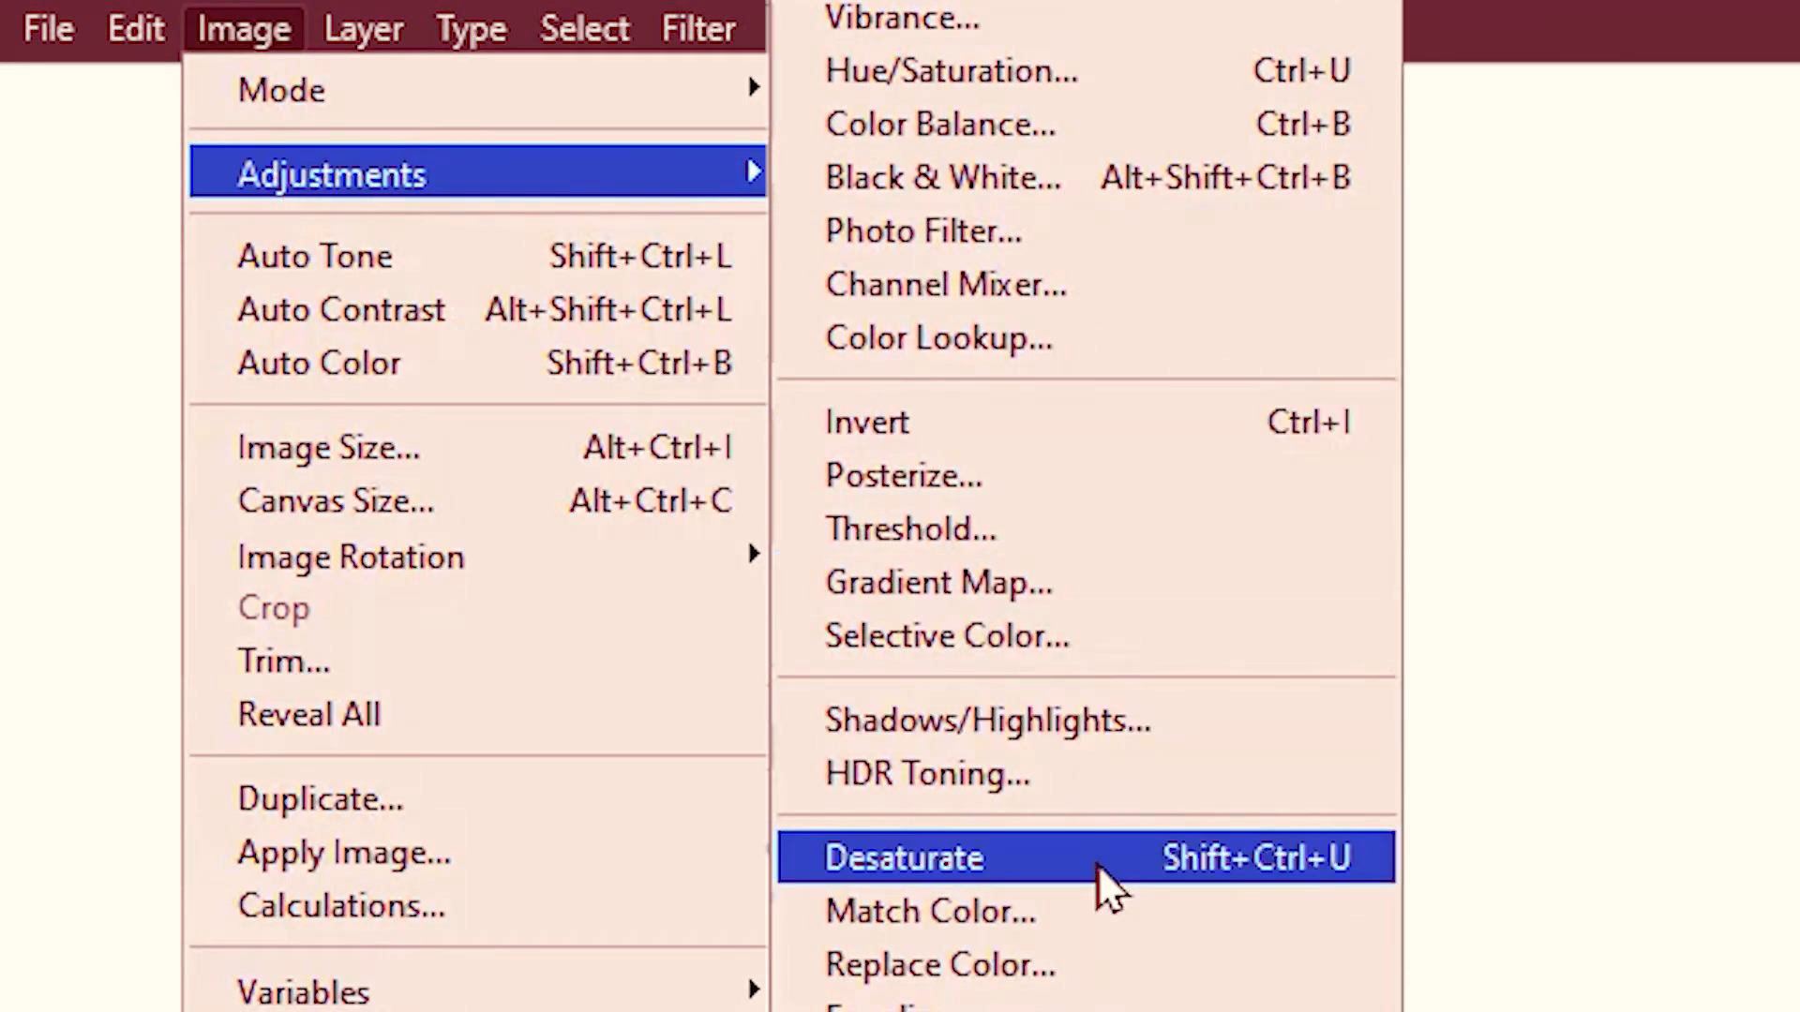
click(1098, 867)
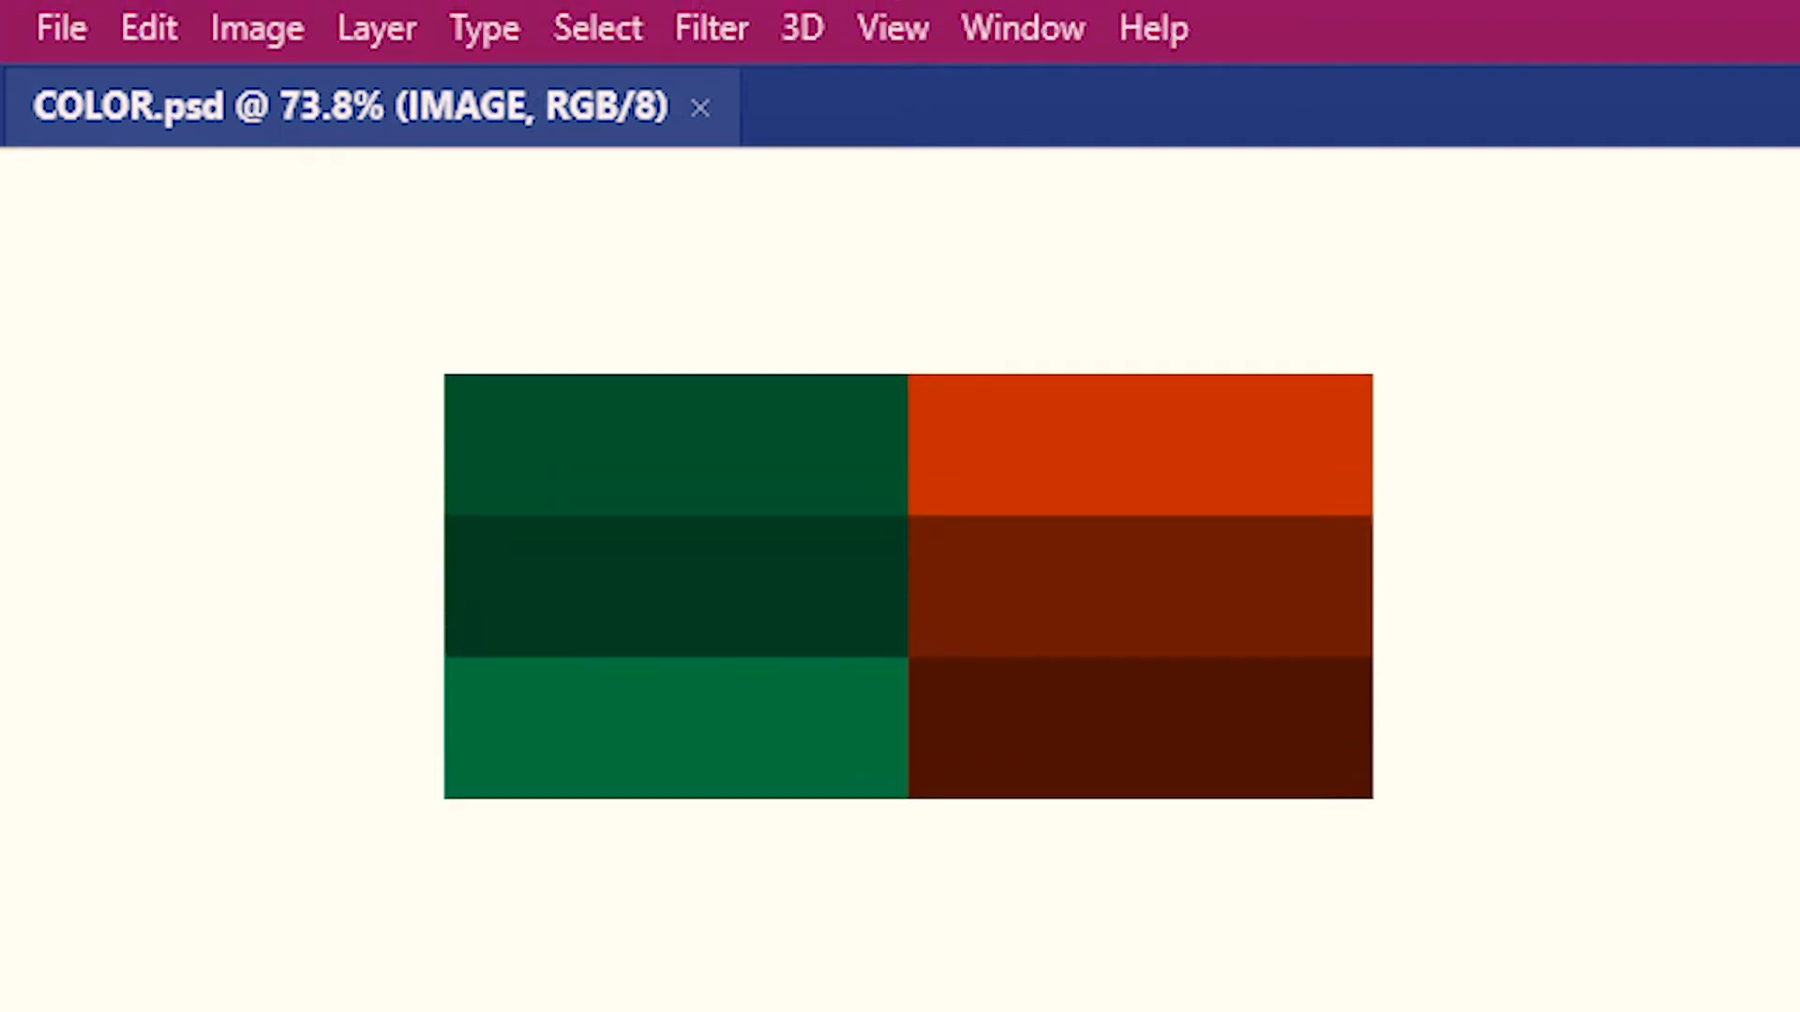
- Create a new 1920 x 1080 pixel document at 72 pixels/inch in 8-bit RGB Color with a white background
click(81, 40)
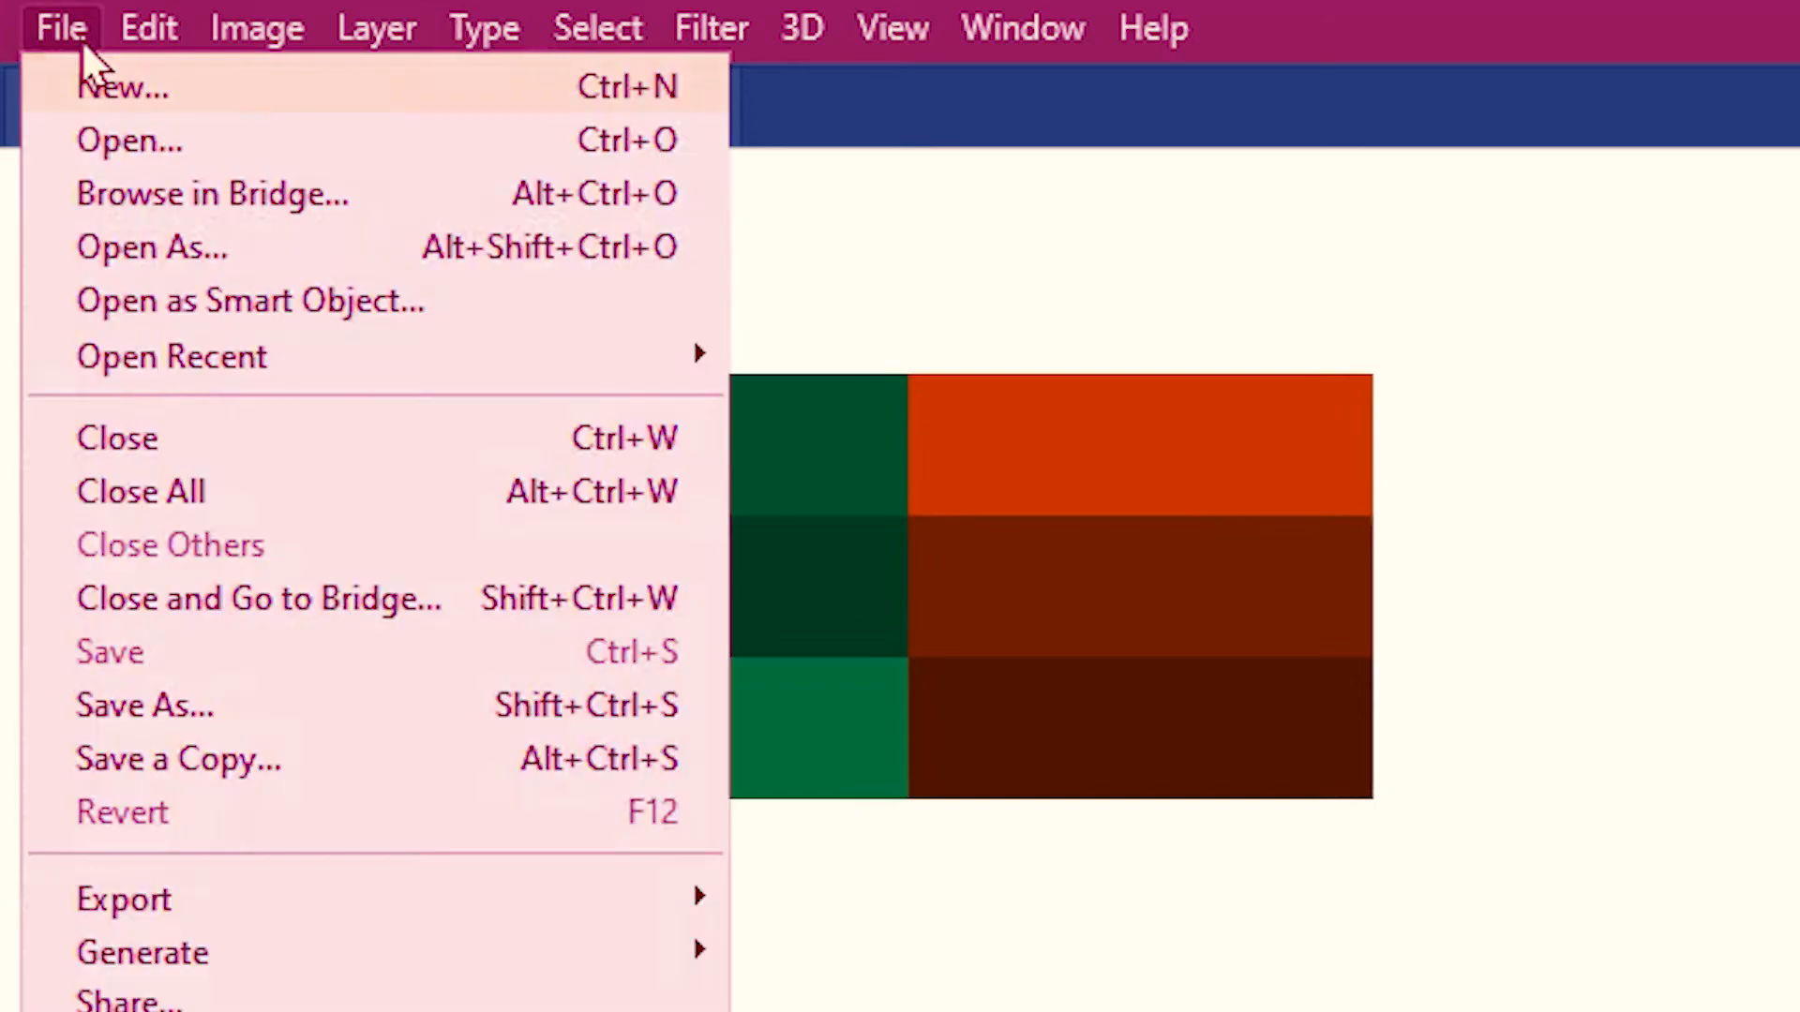
click(228, 80)
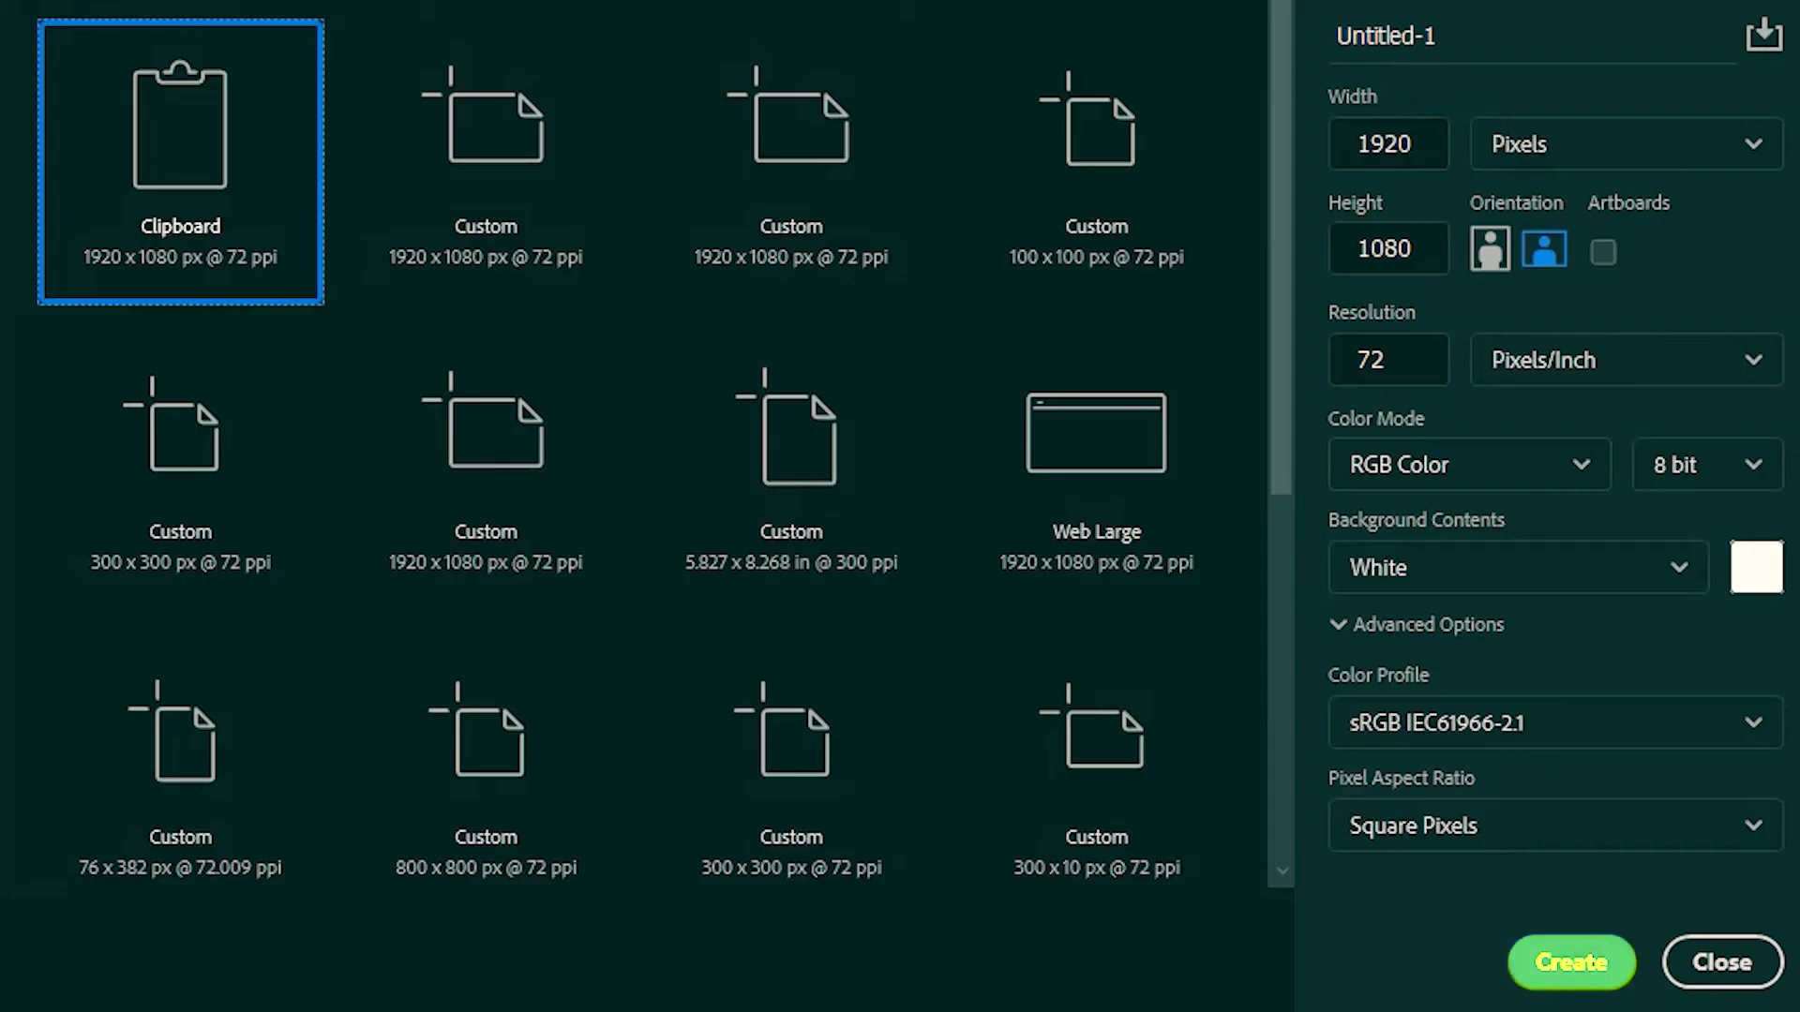
click(1570, 962)
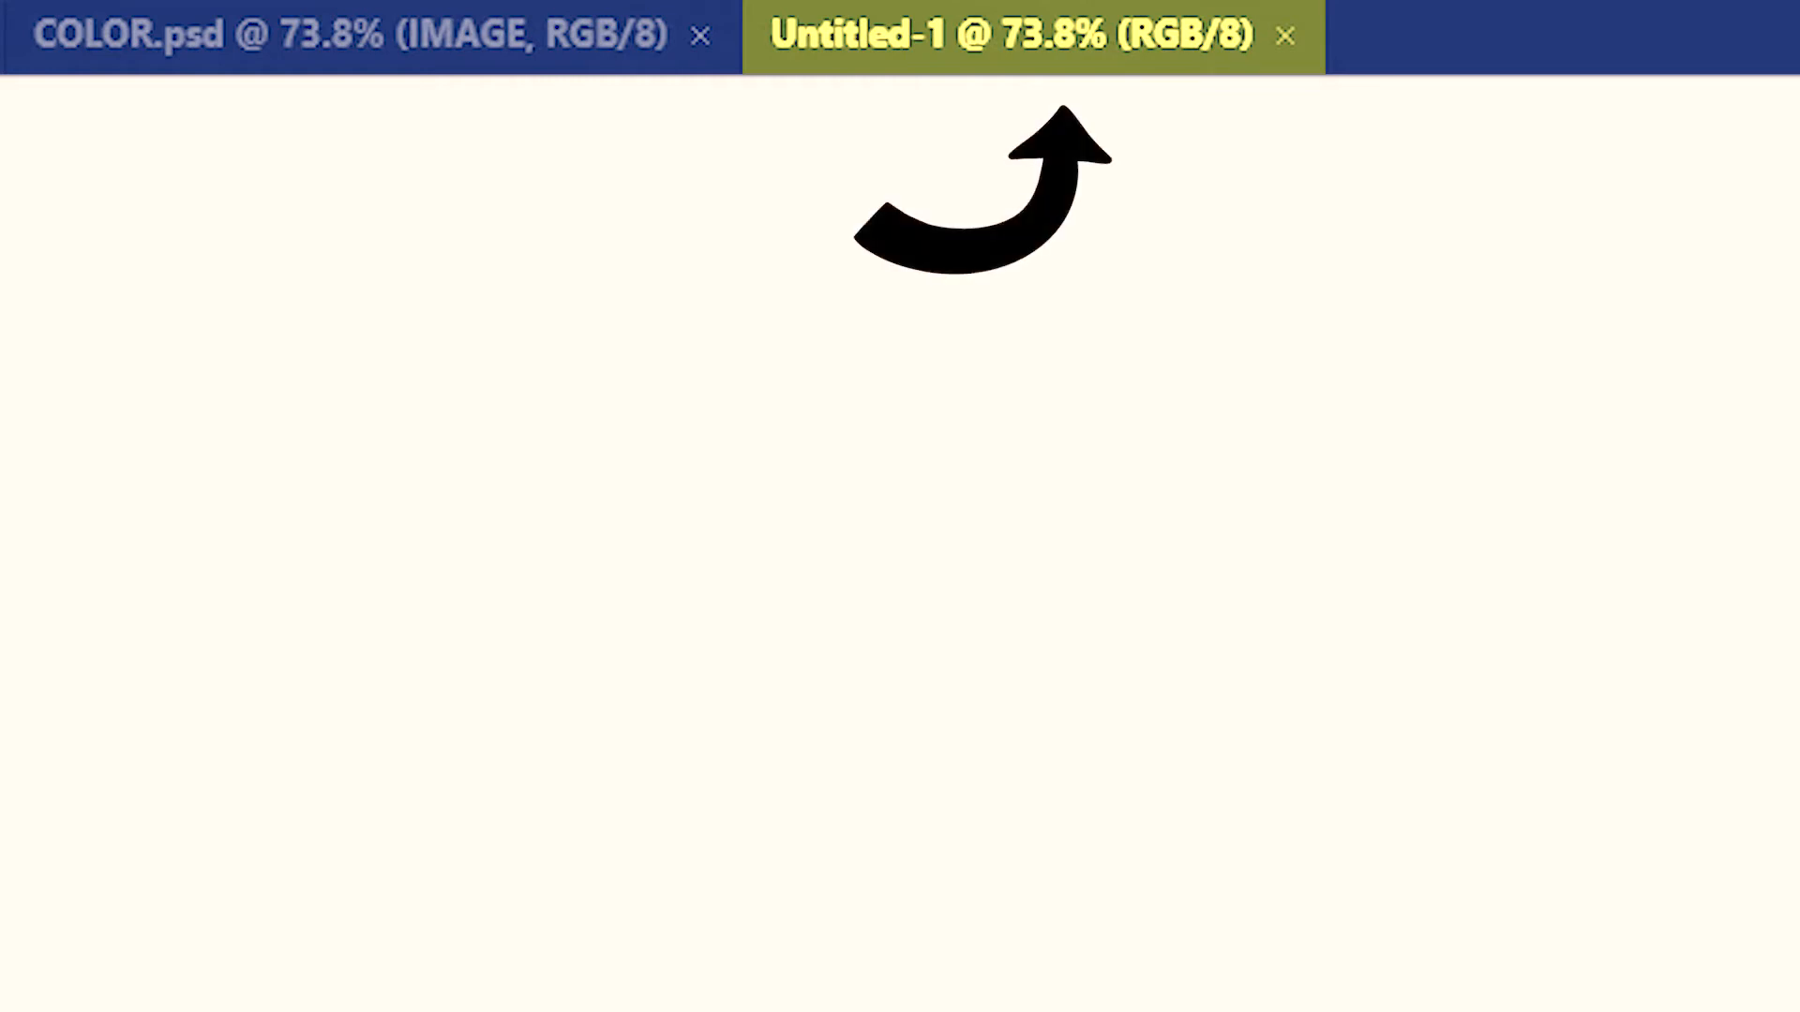
- Copy the IMAGE layer from COLOR.psd into the new Untitled-1 document
click(390, 48)
key(ctrl+c)
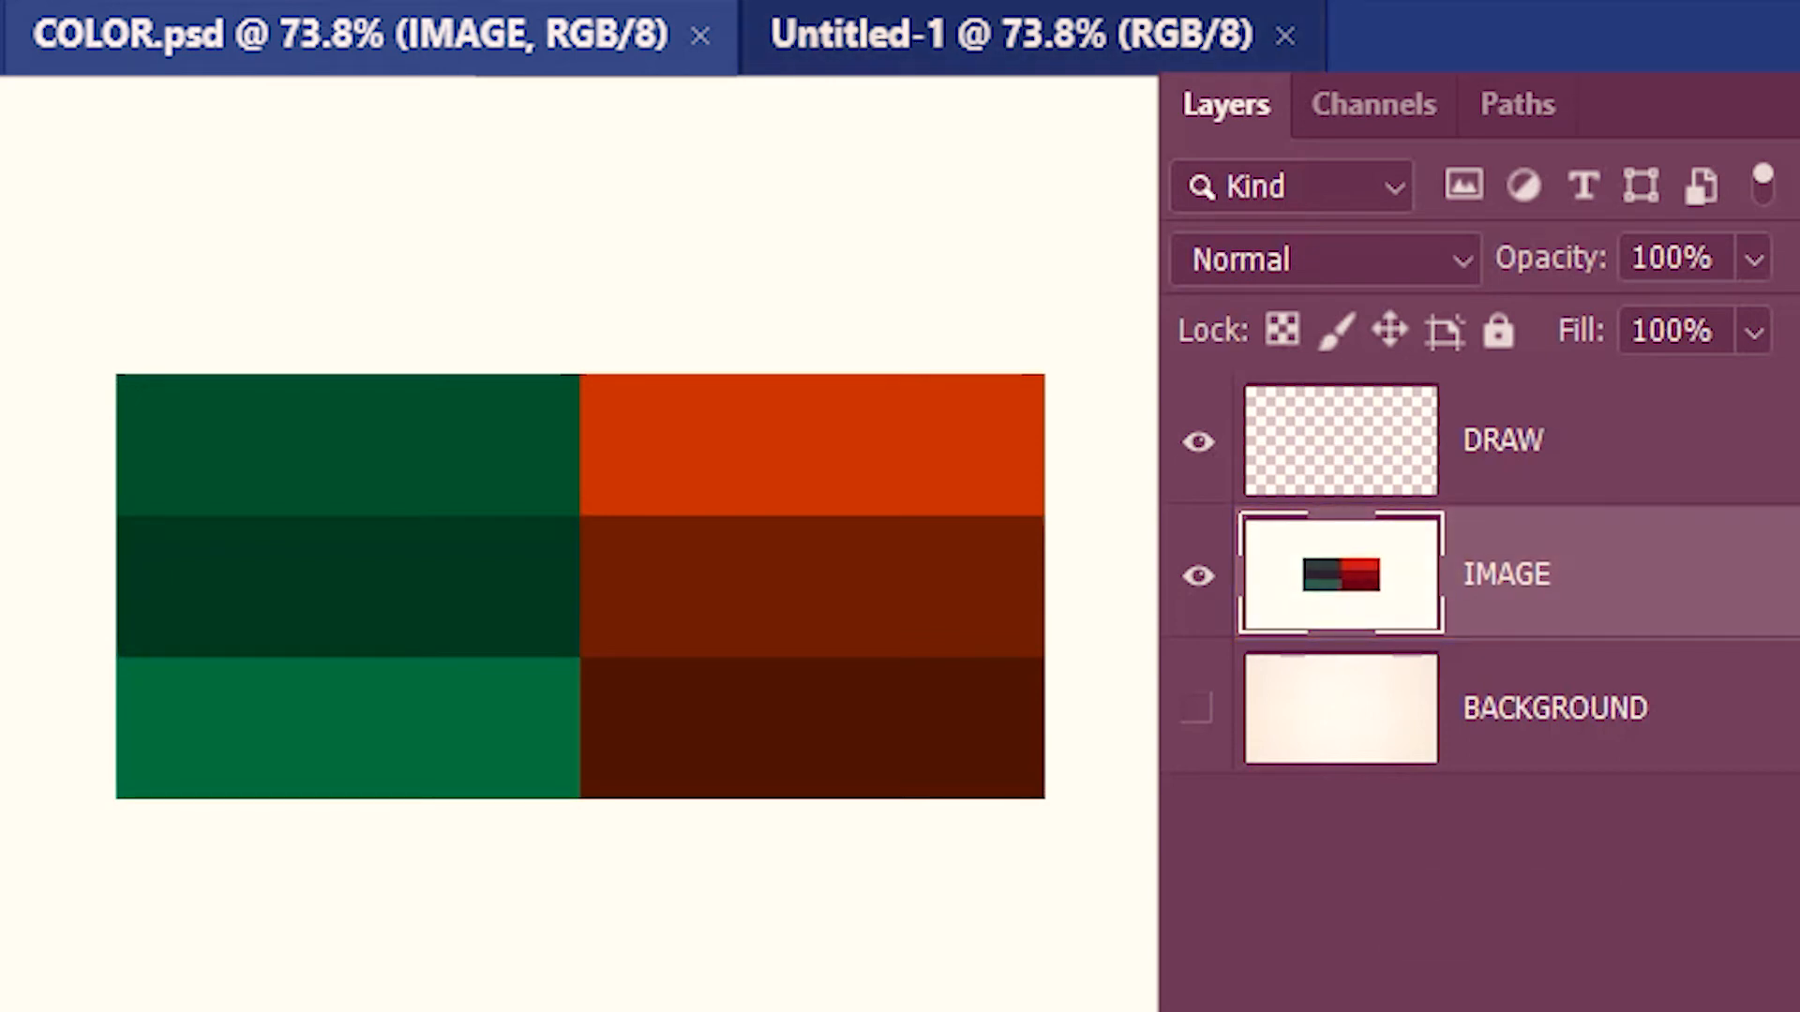
click(1012, 38)
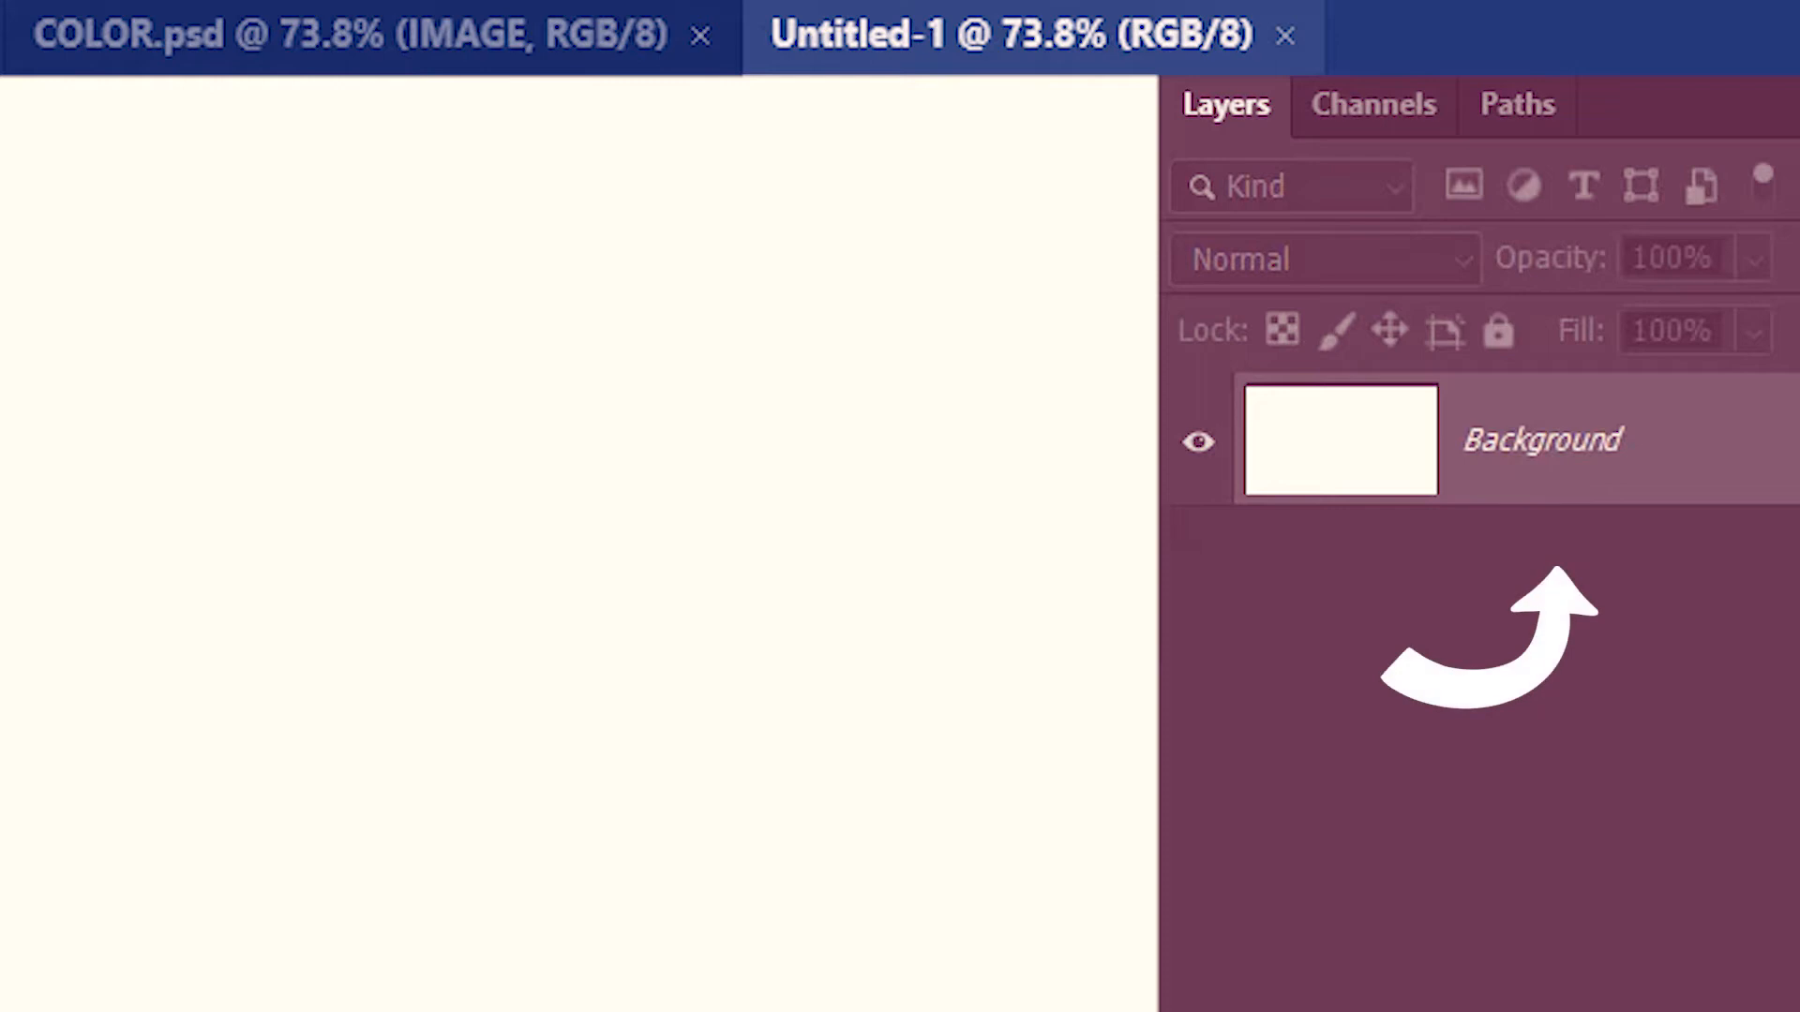
key(ctrl+v)
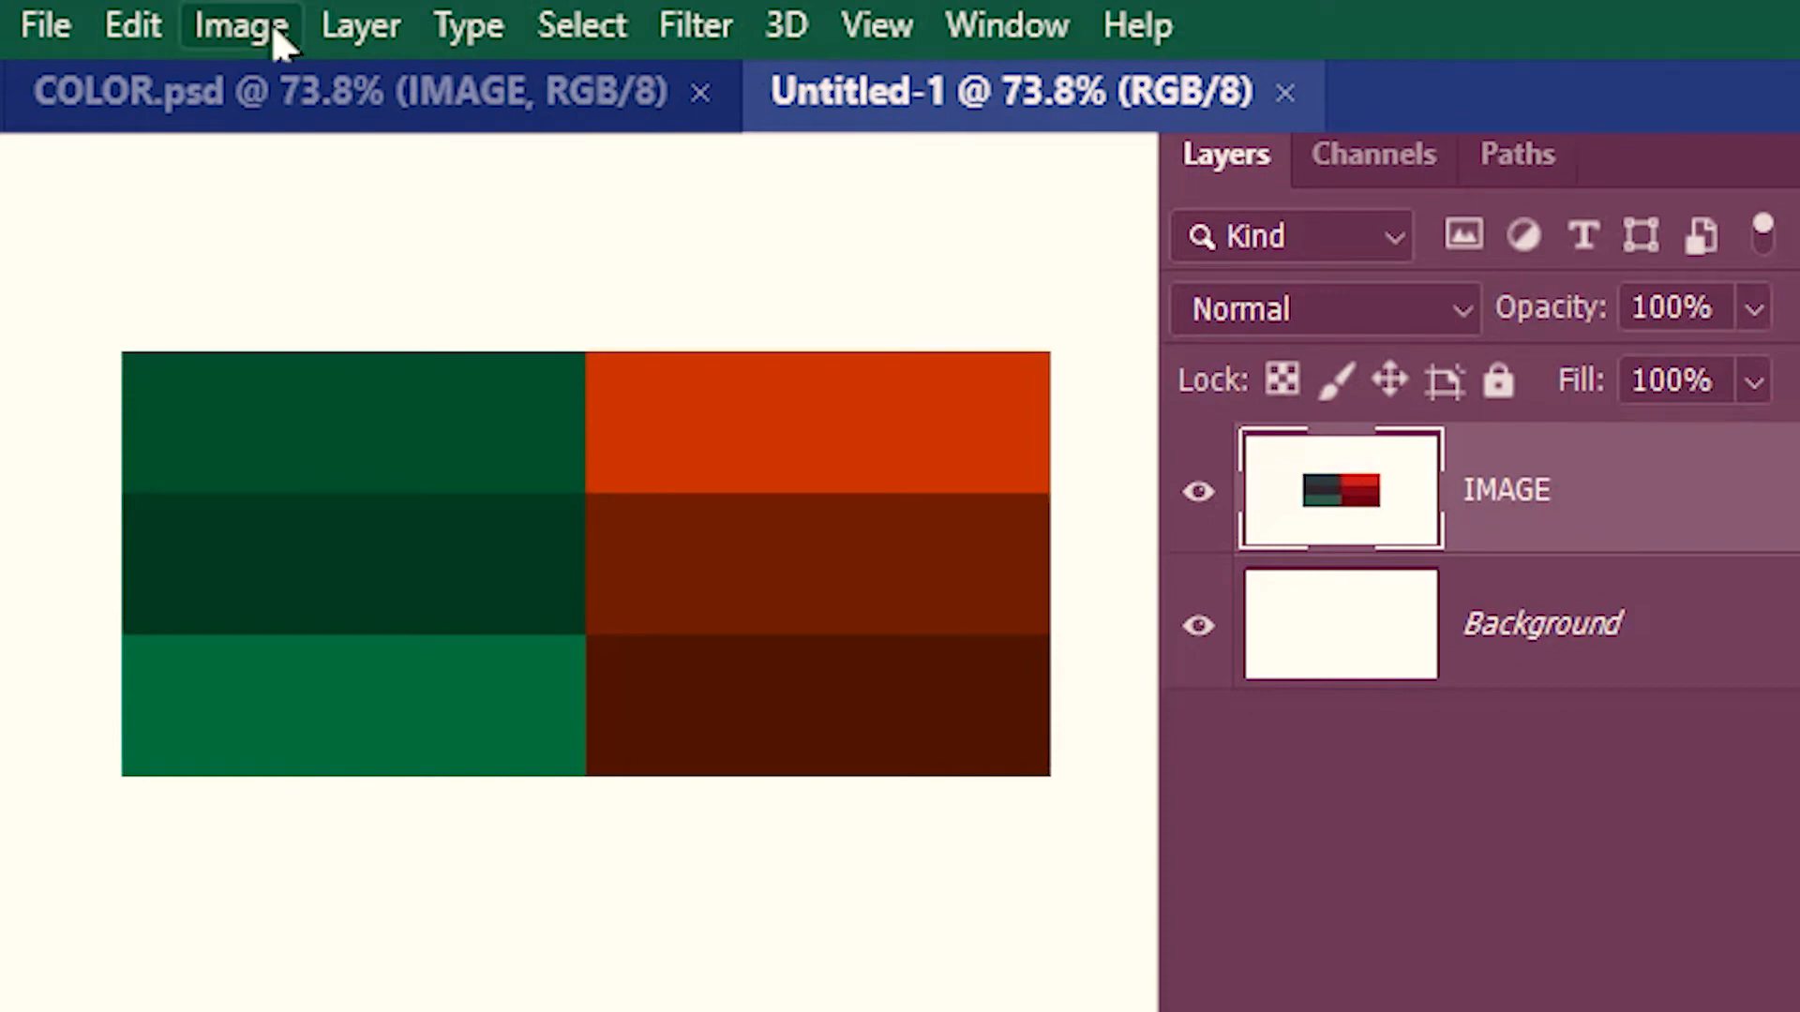
- Convert Untitled-1 to Grayscale mode without flattening its layers, discarding the color information
click(274, 33)
mouse_move(420, 85)
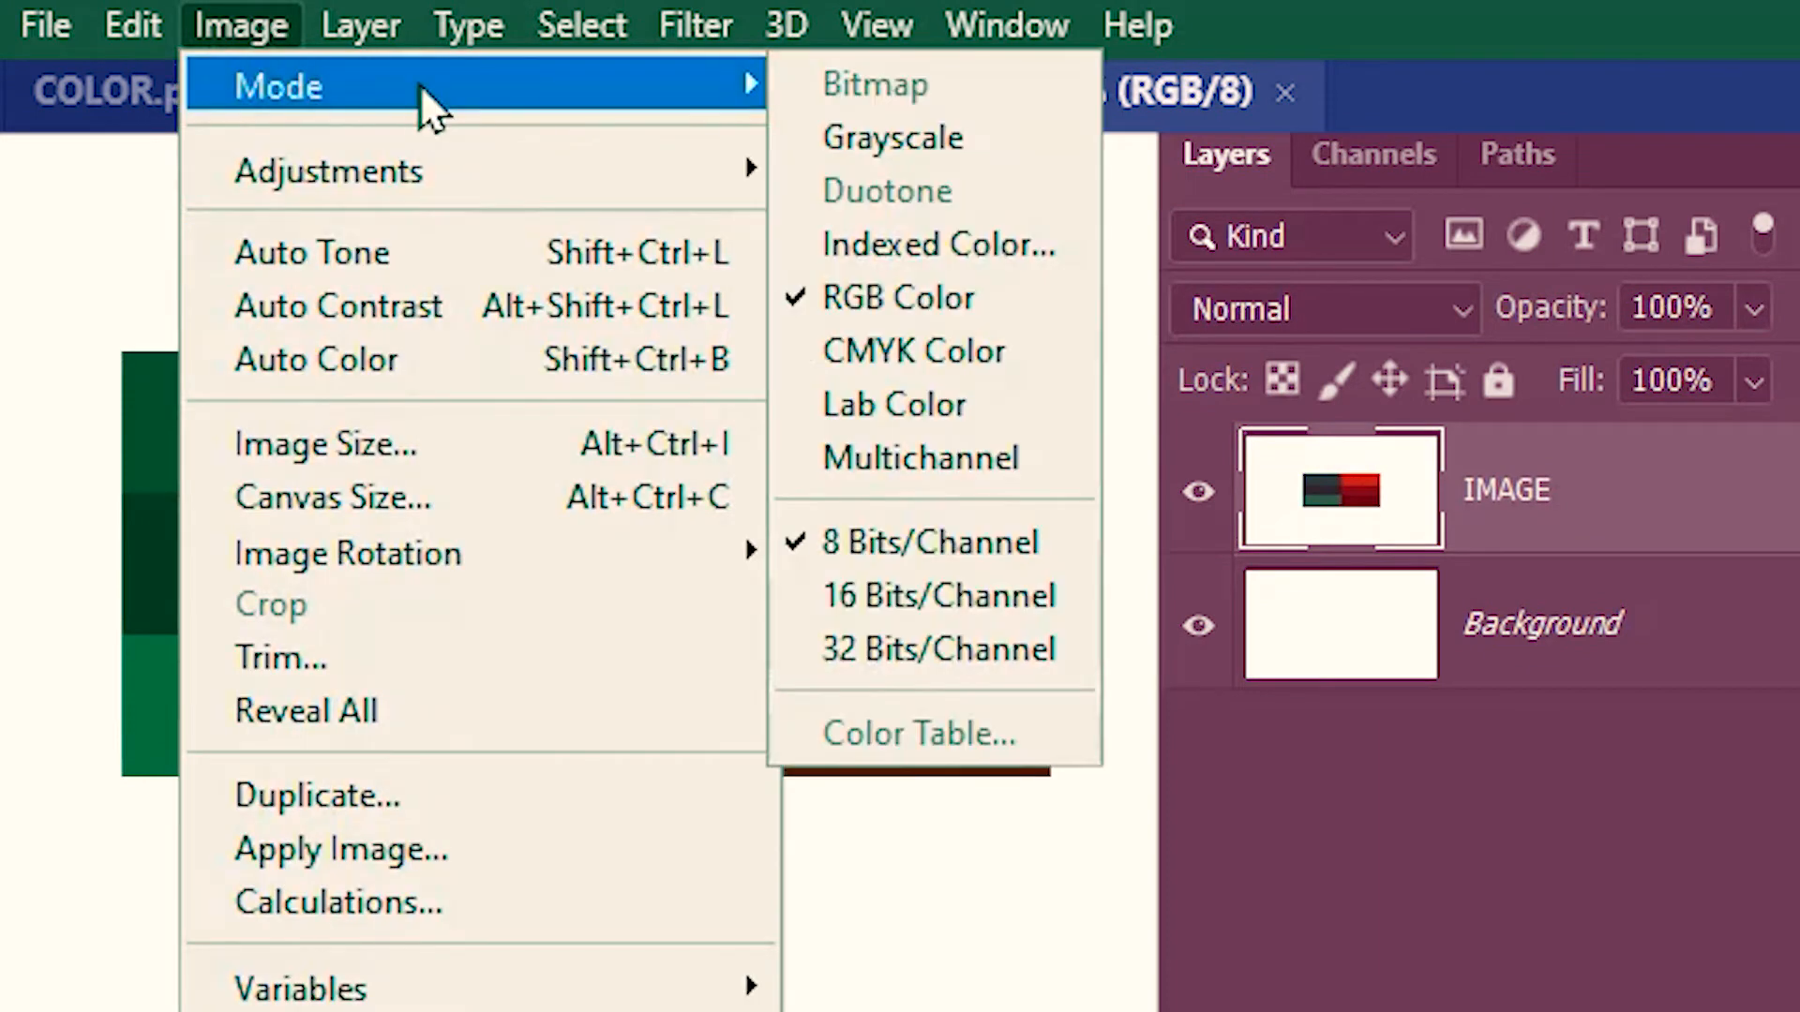
click(975, 134)
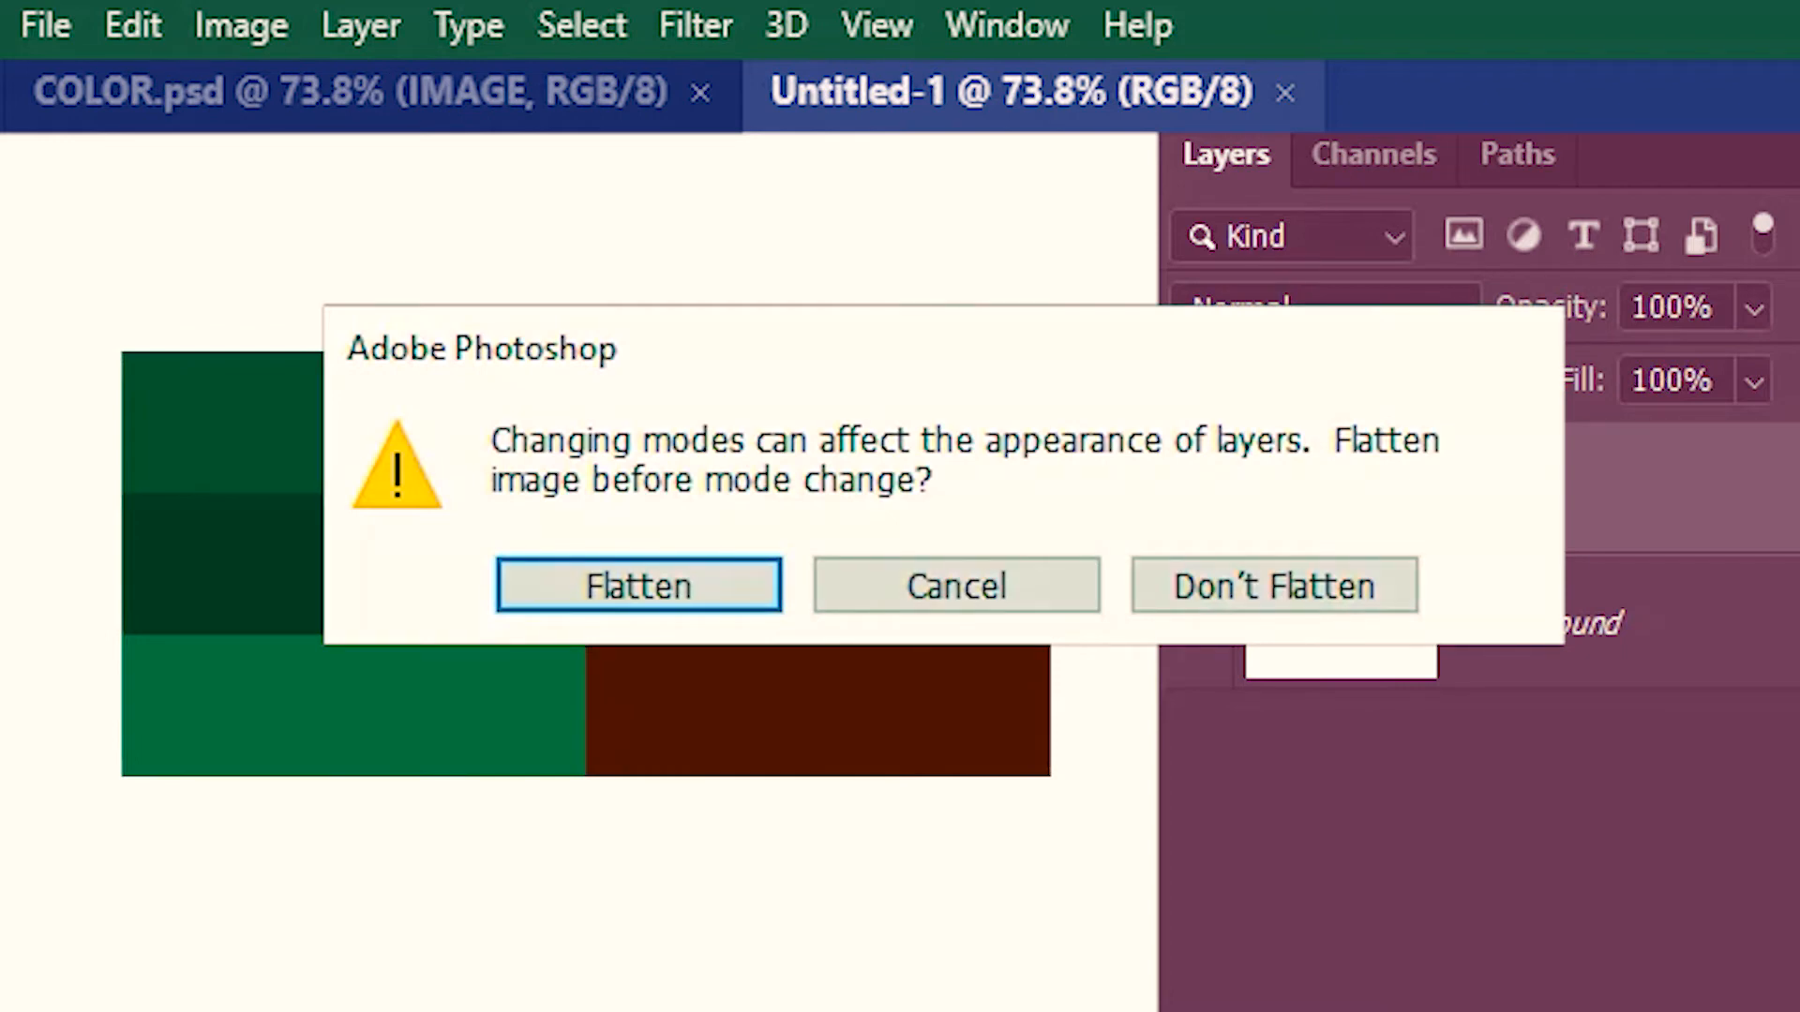
click(1340, 586)
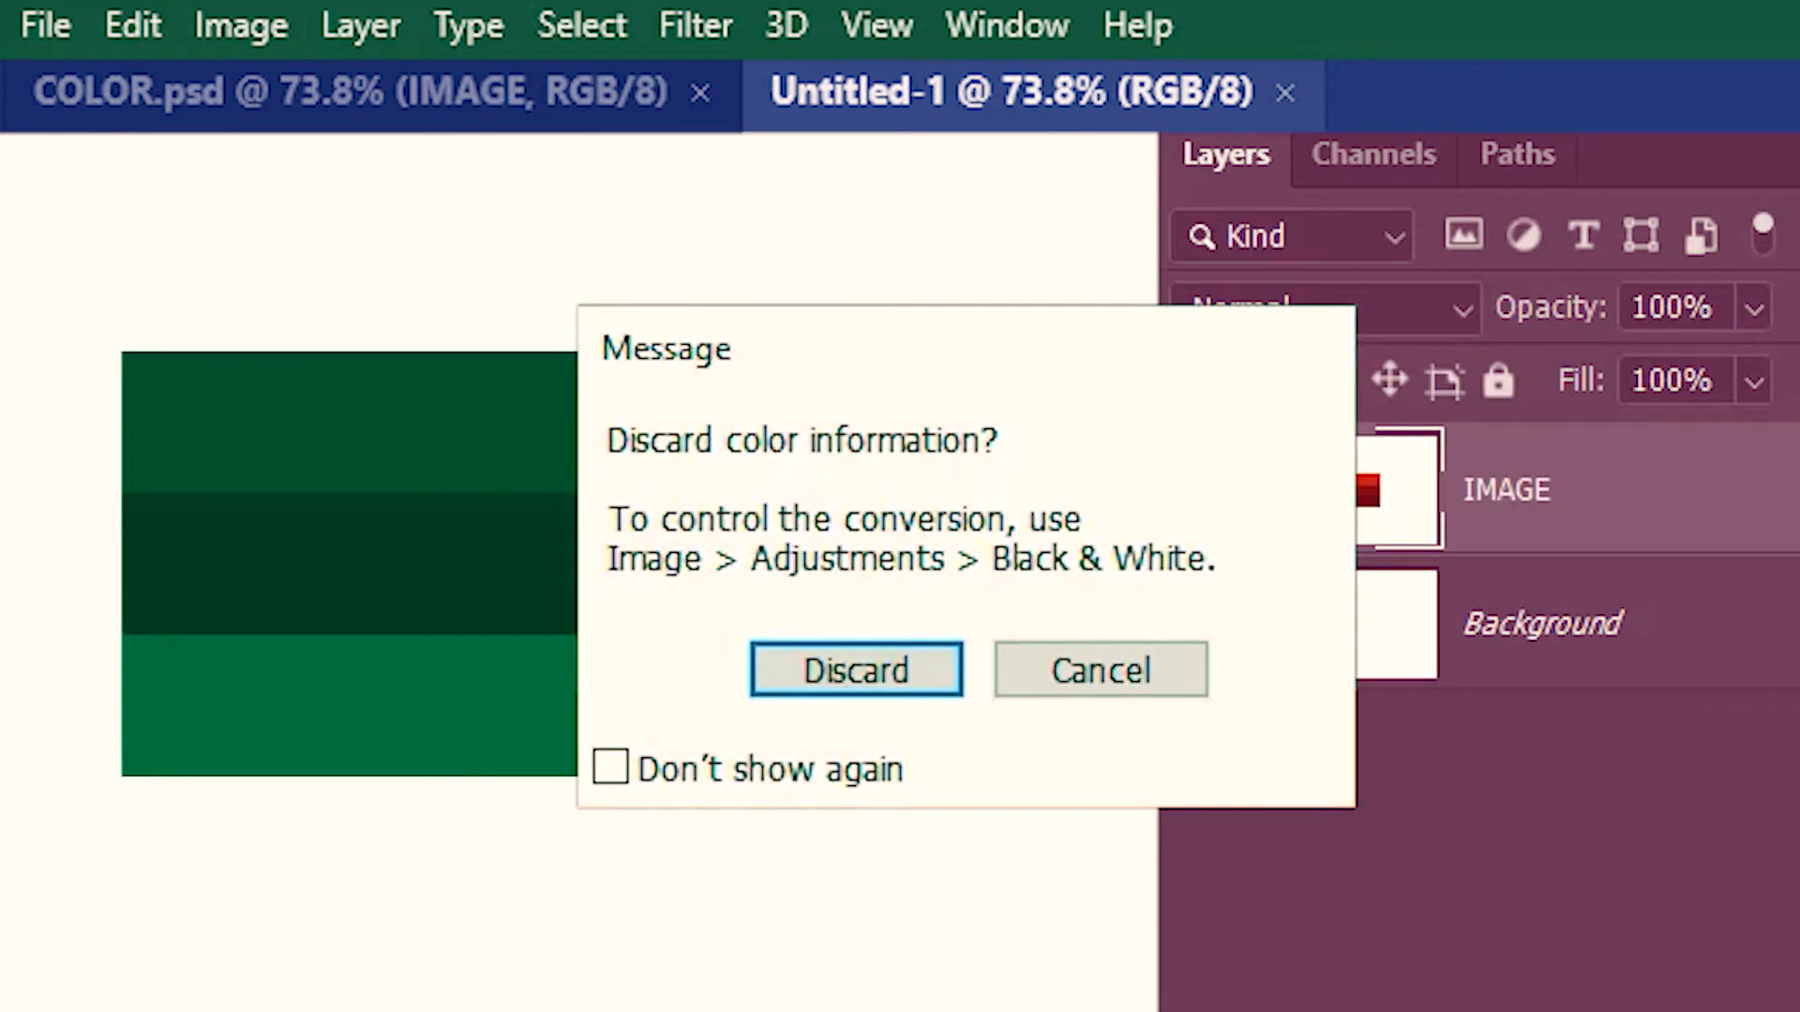
click(856, 671)
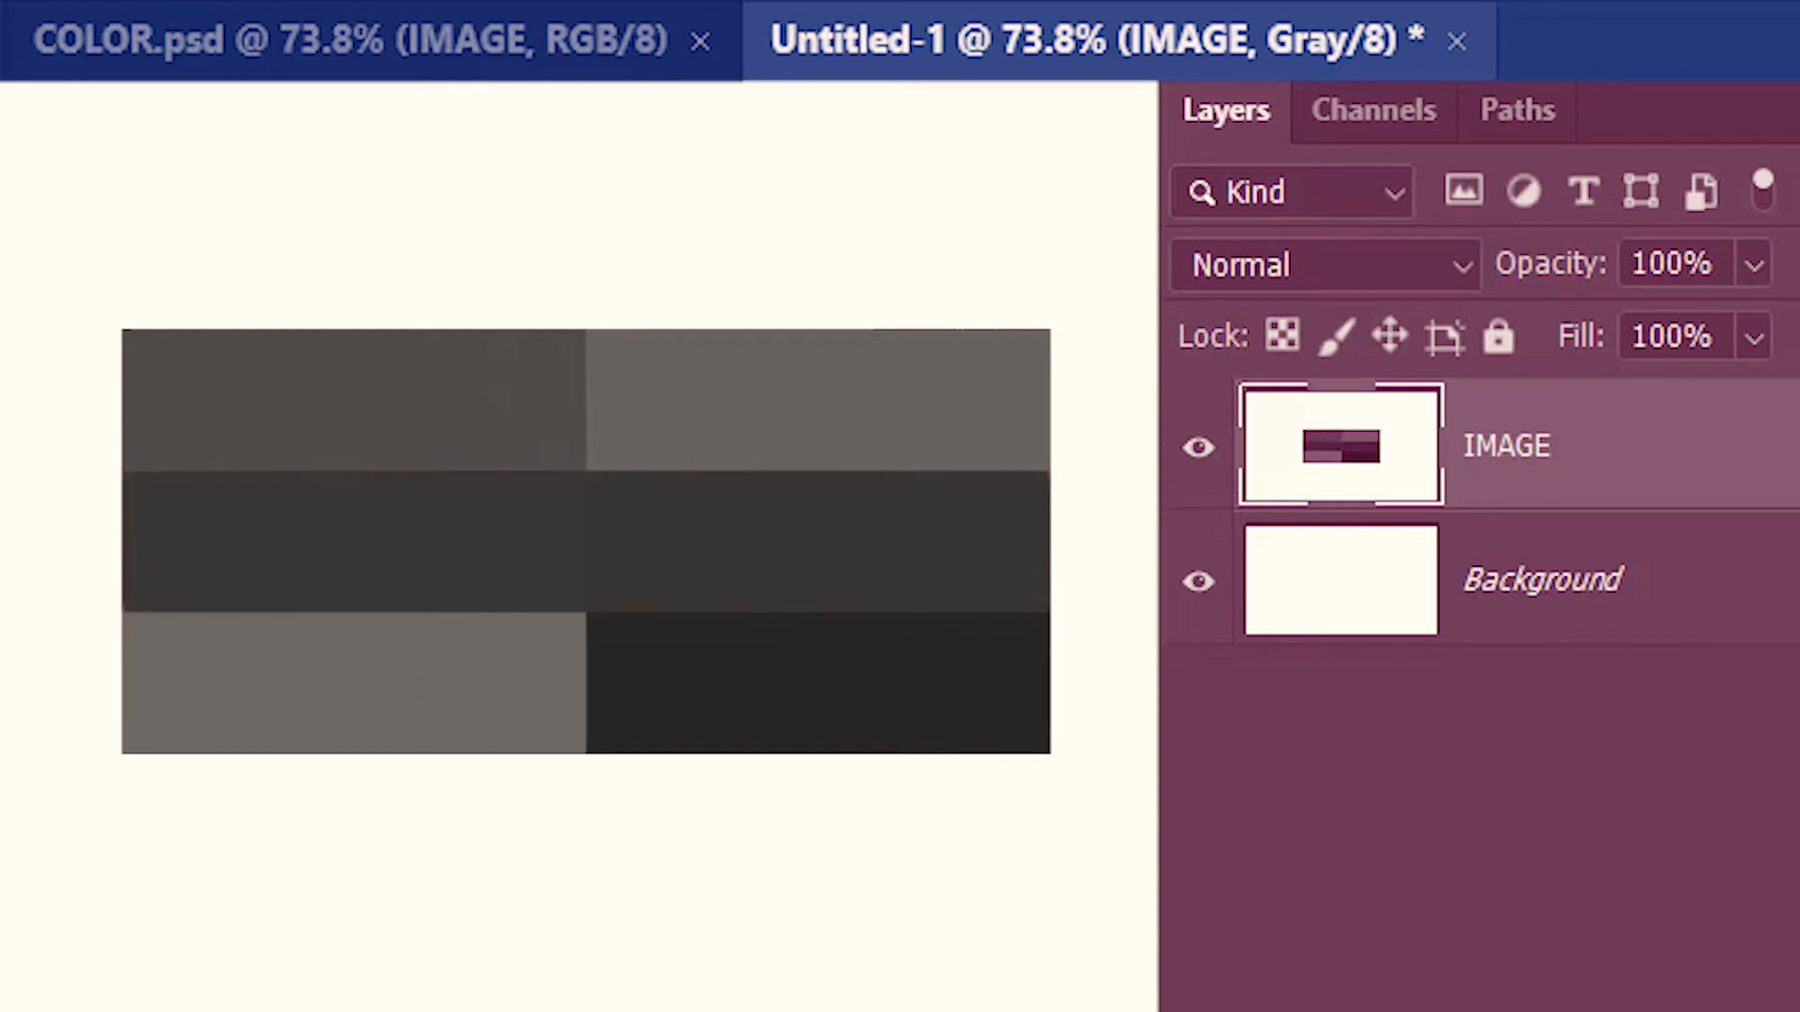
- Copy the grayscale IMAGE layer from Untitled-1 into COLOR.psd above the colored IMAGE layer
key(ctrl+c)
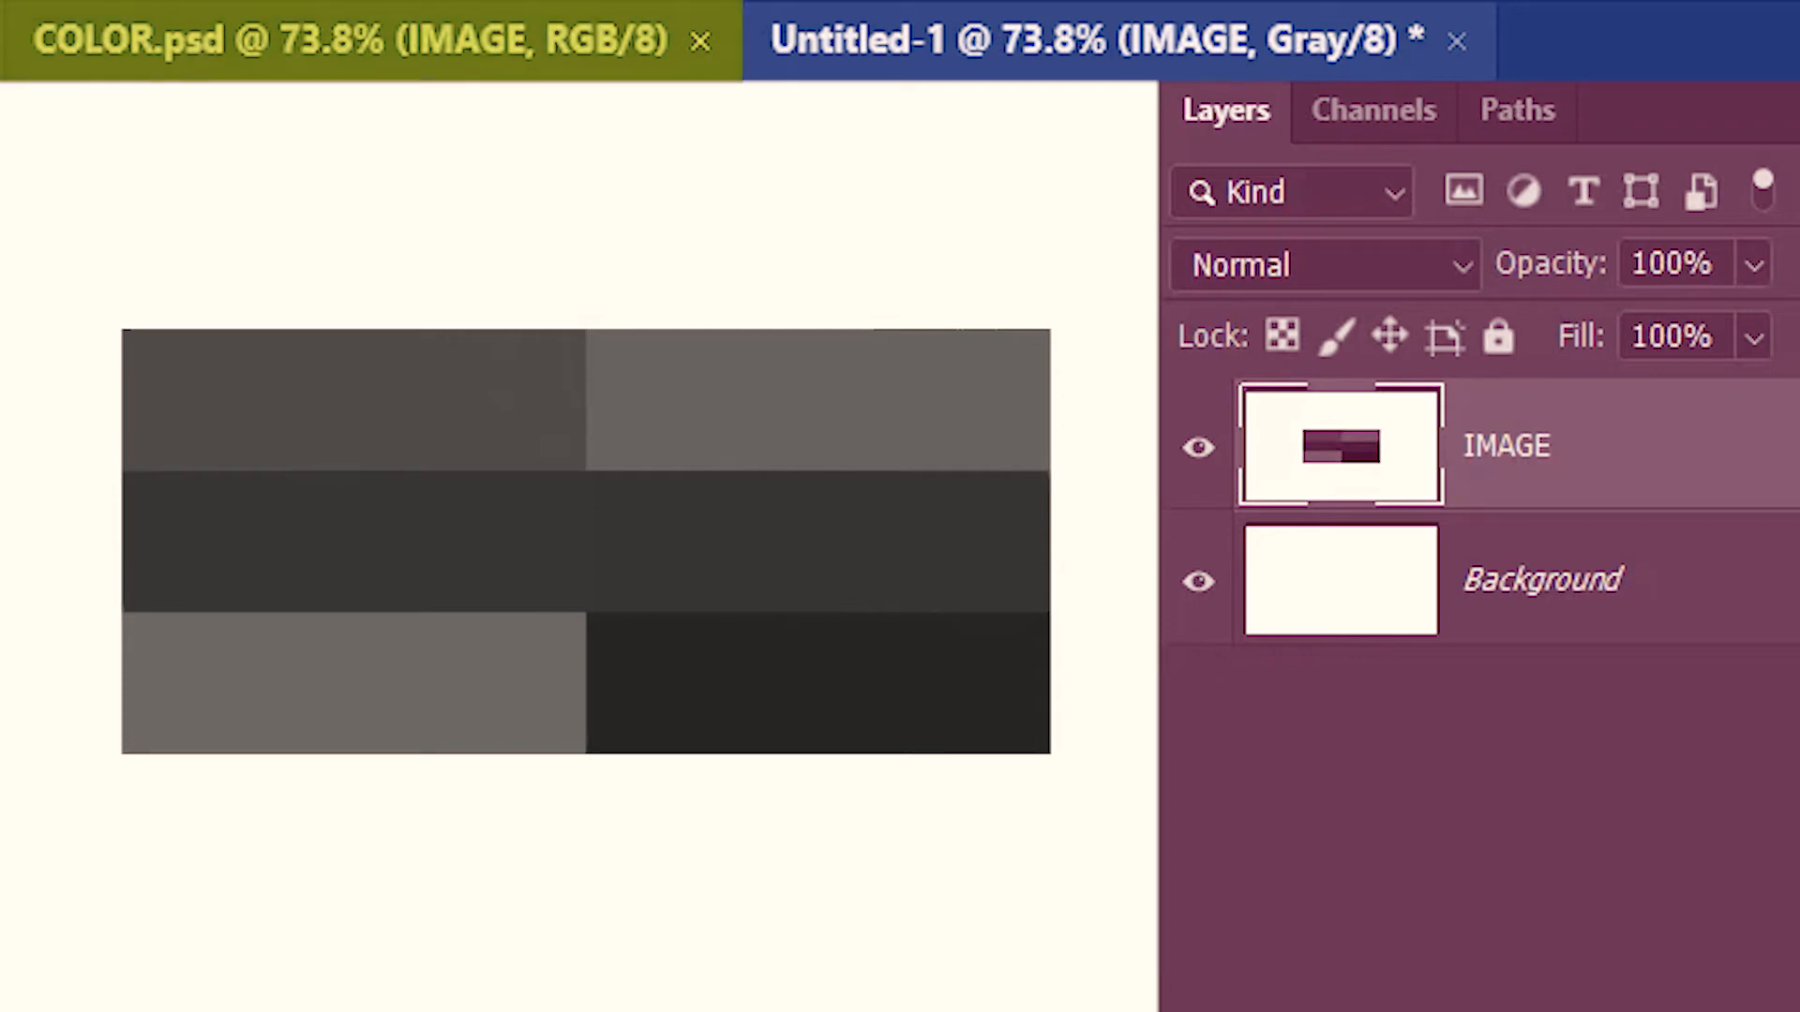
click(402, 56)
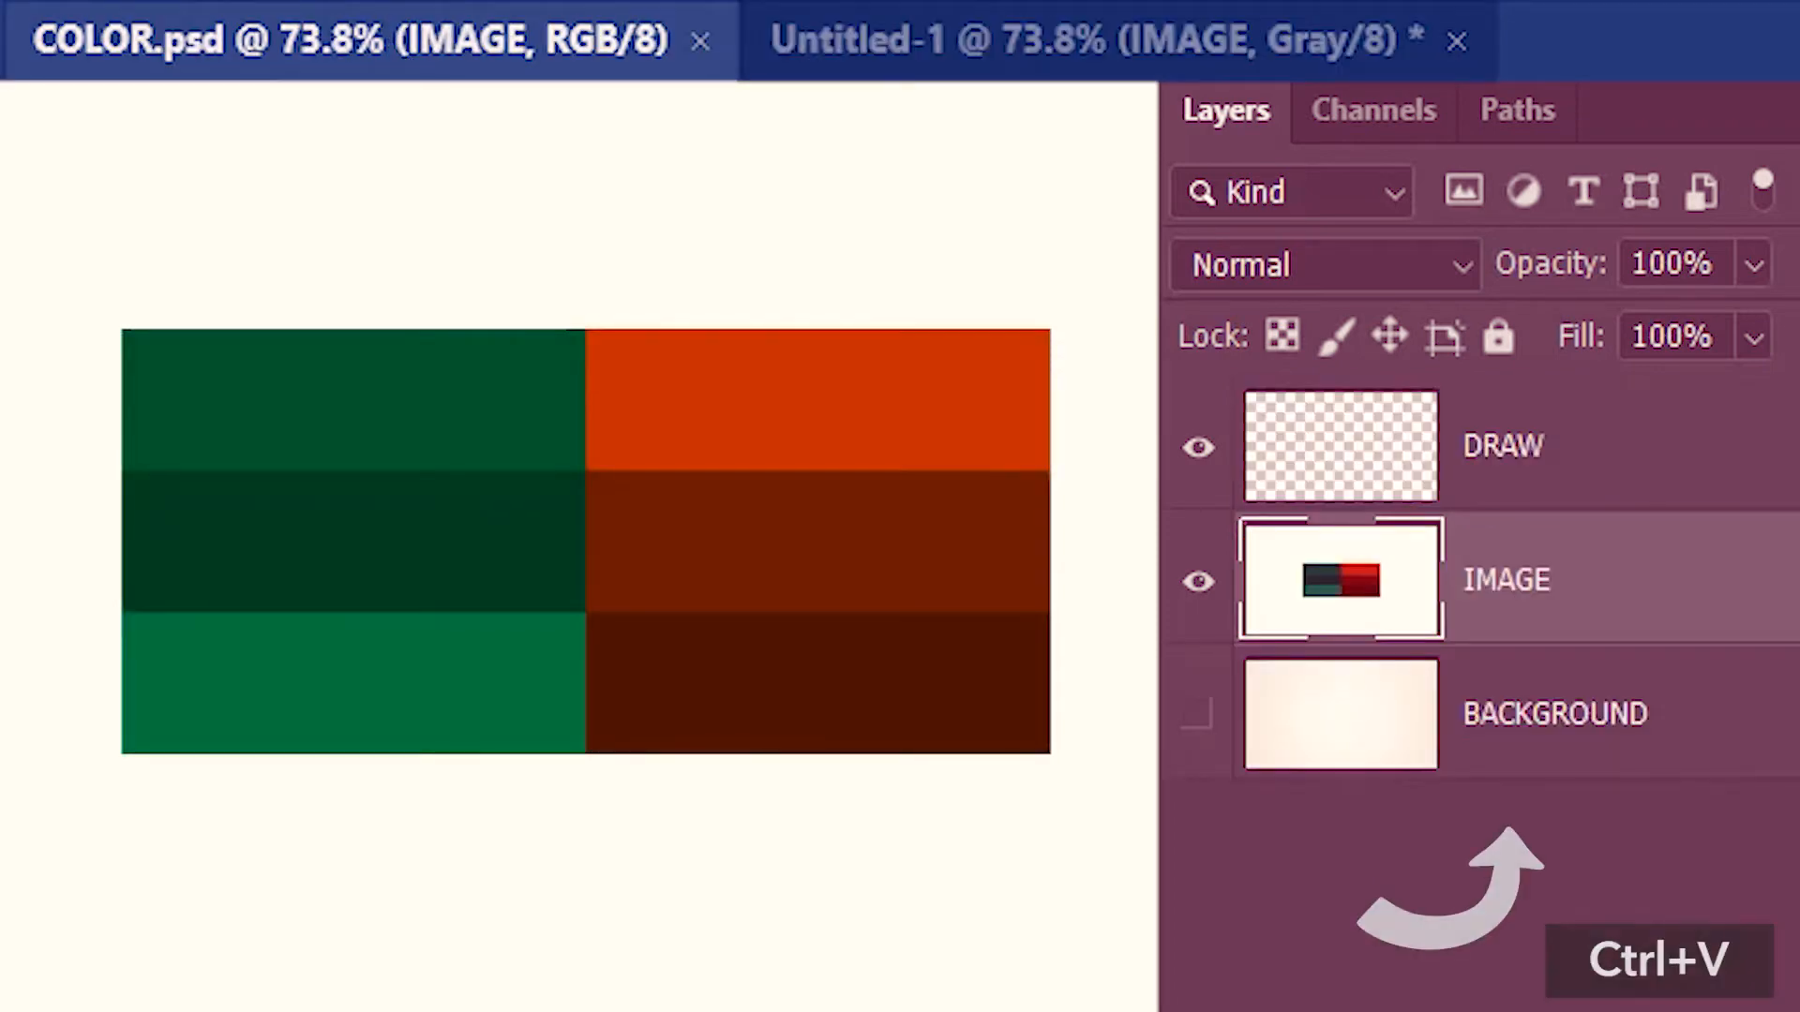
key(ctrl+v)
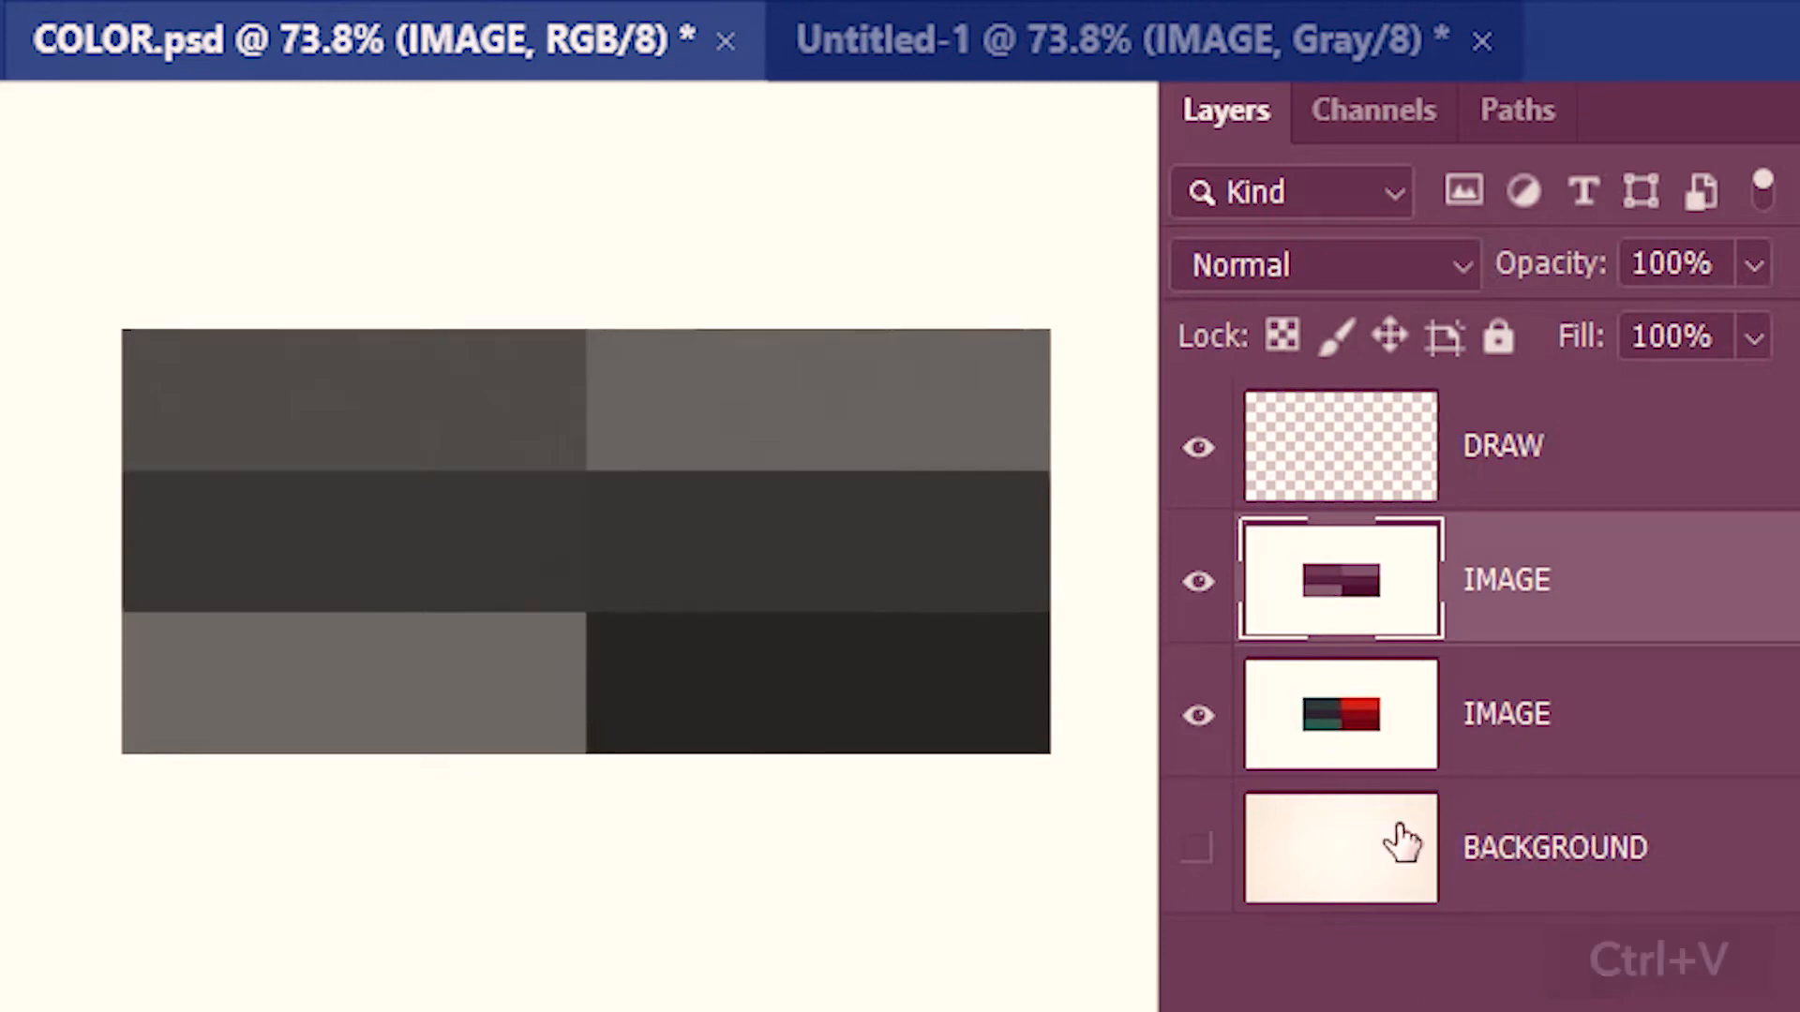
- Compare the grayscale IMAGE layer with the colored one by toggling its visibility, and hide the colored IMAGE layer
click(1199, 607)
click(1199, 608)
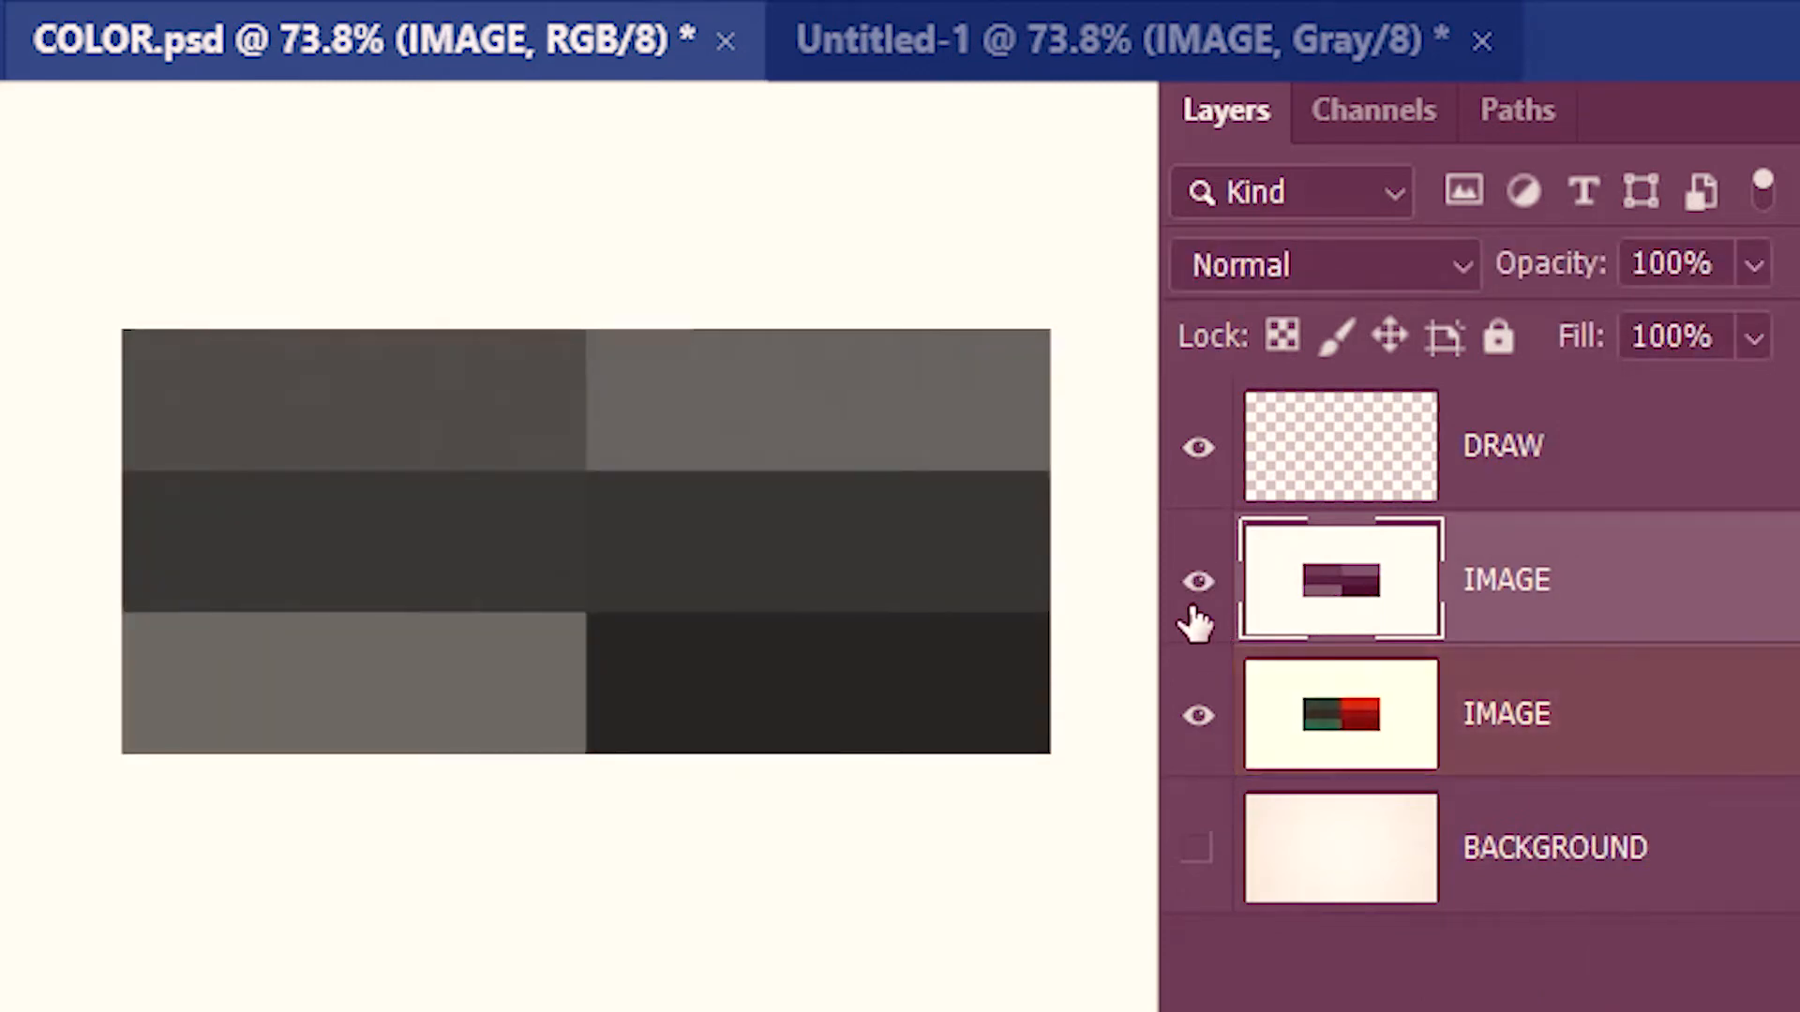
click(1195, 742)
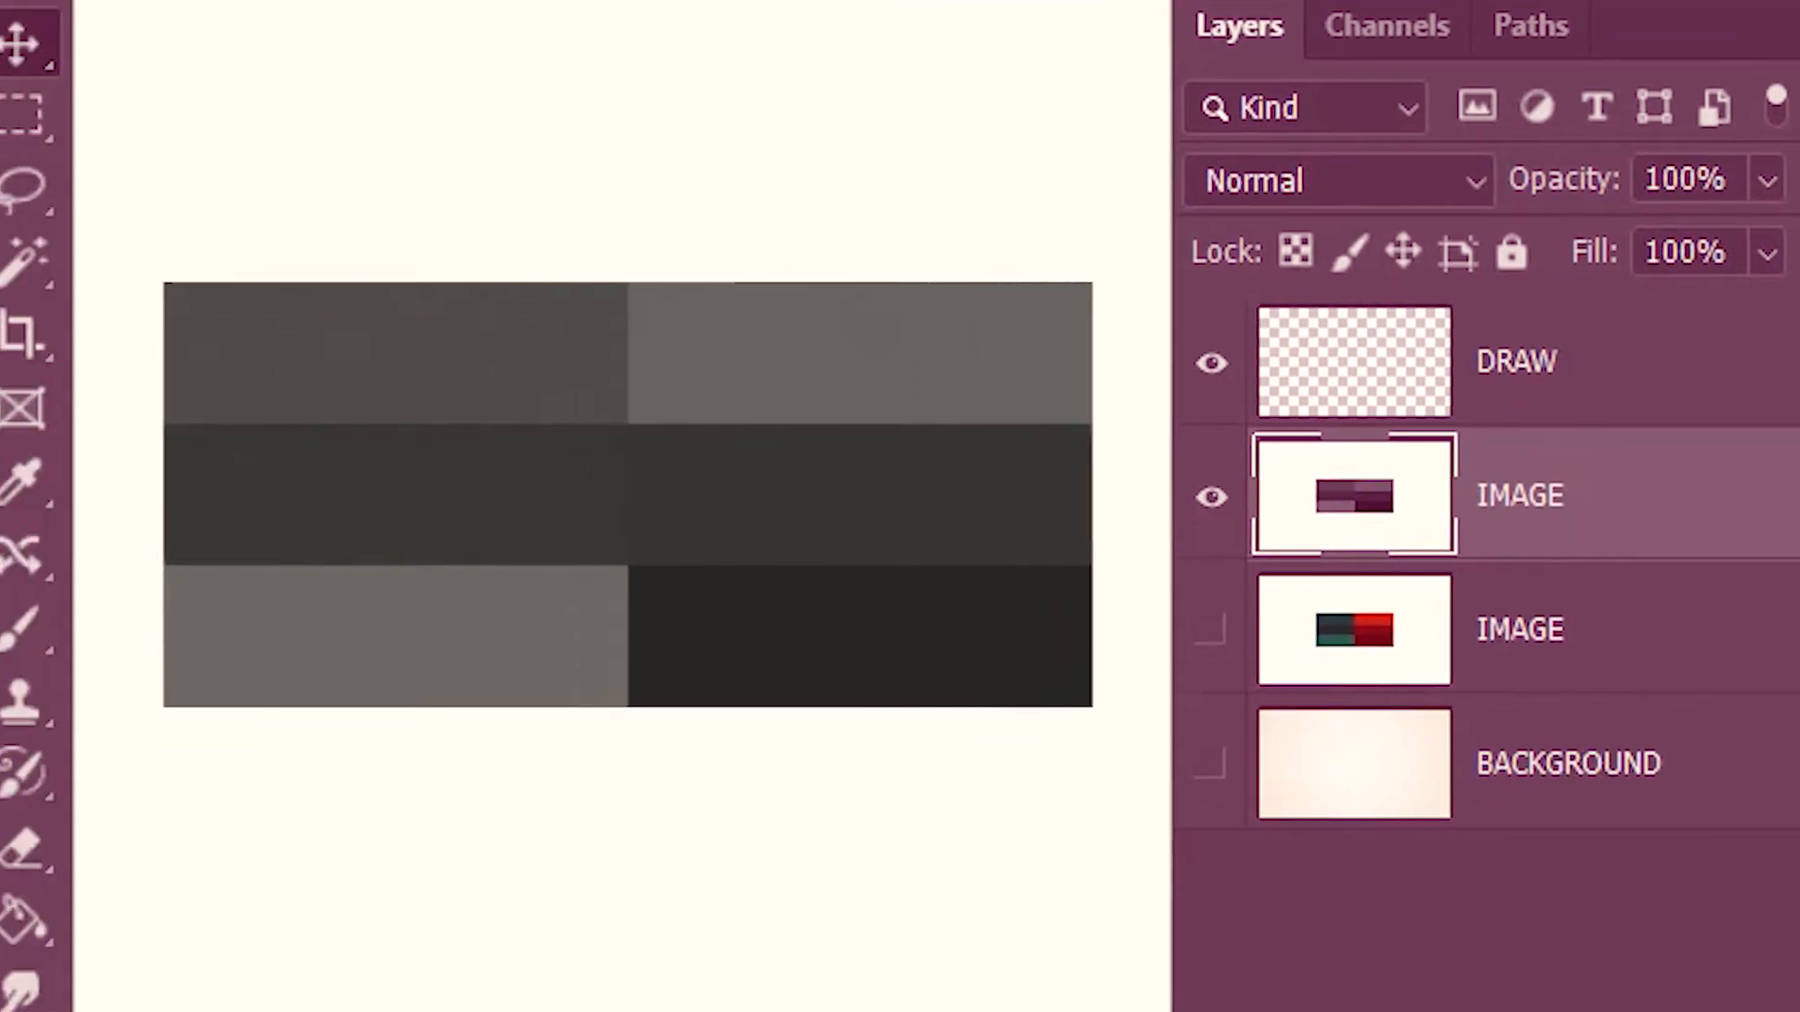
- Select the grayscale blocks with a rectangular marquee and define them as a brush preset named GREYSCALE, clearing the selection after saving
click(66, 118)
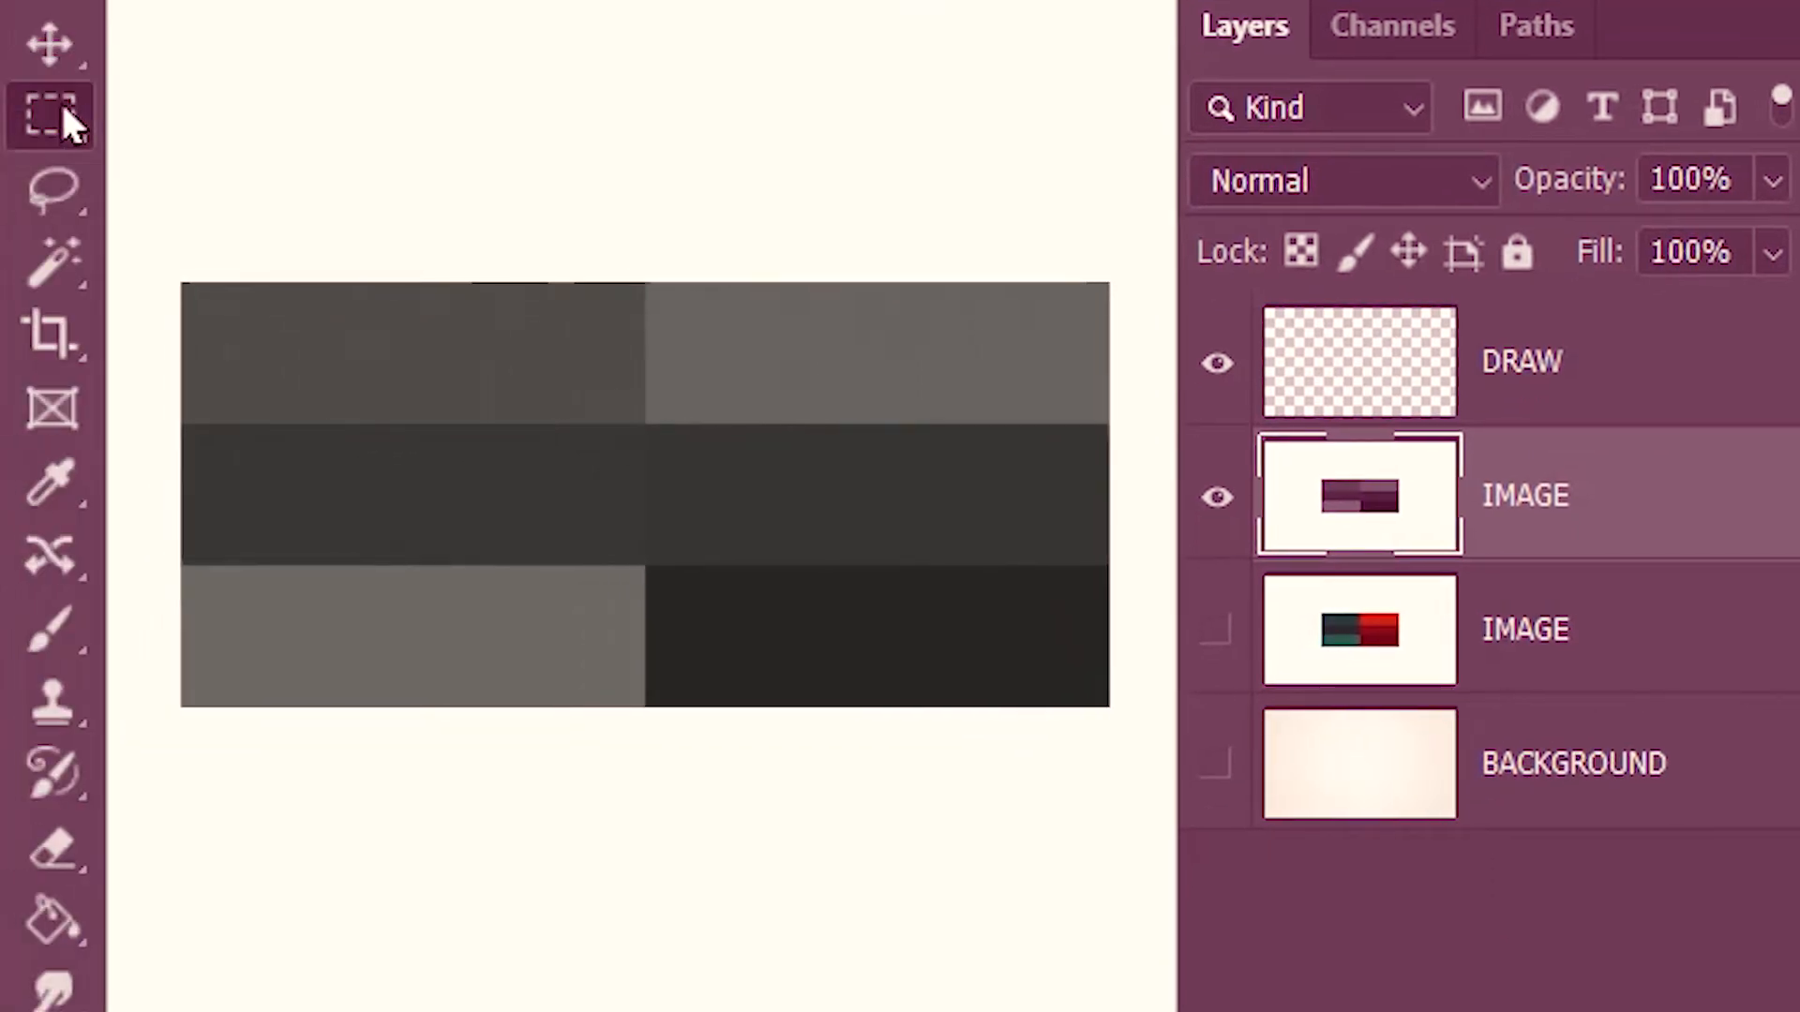
drag(144, 234, 1101, 778)
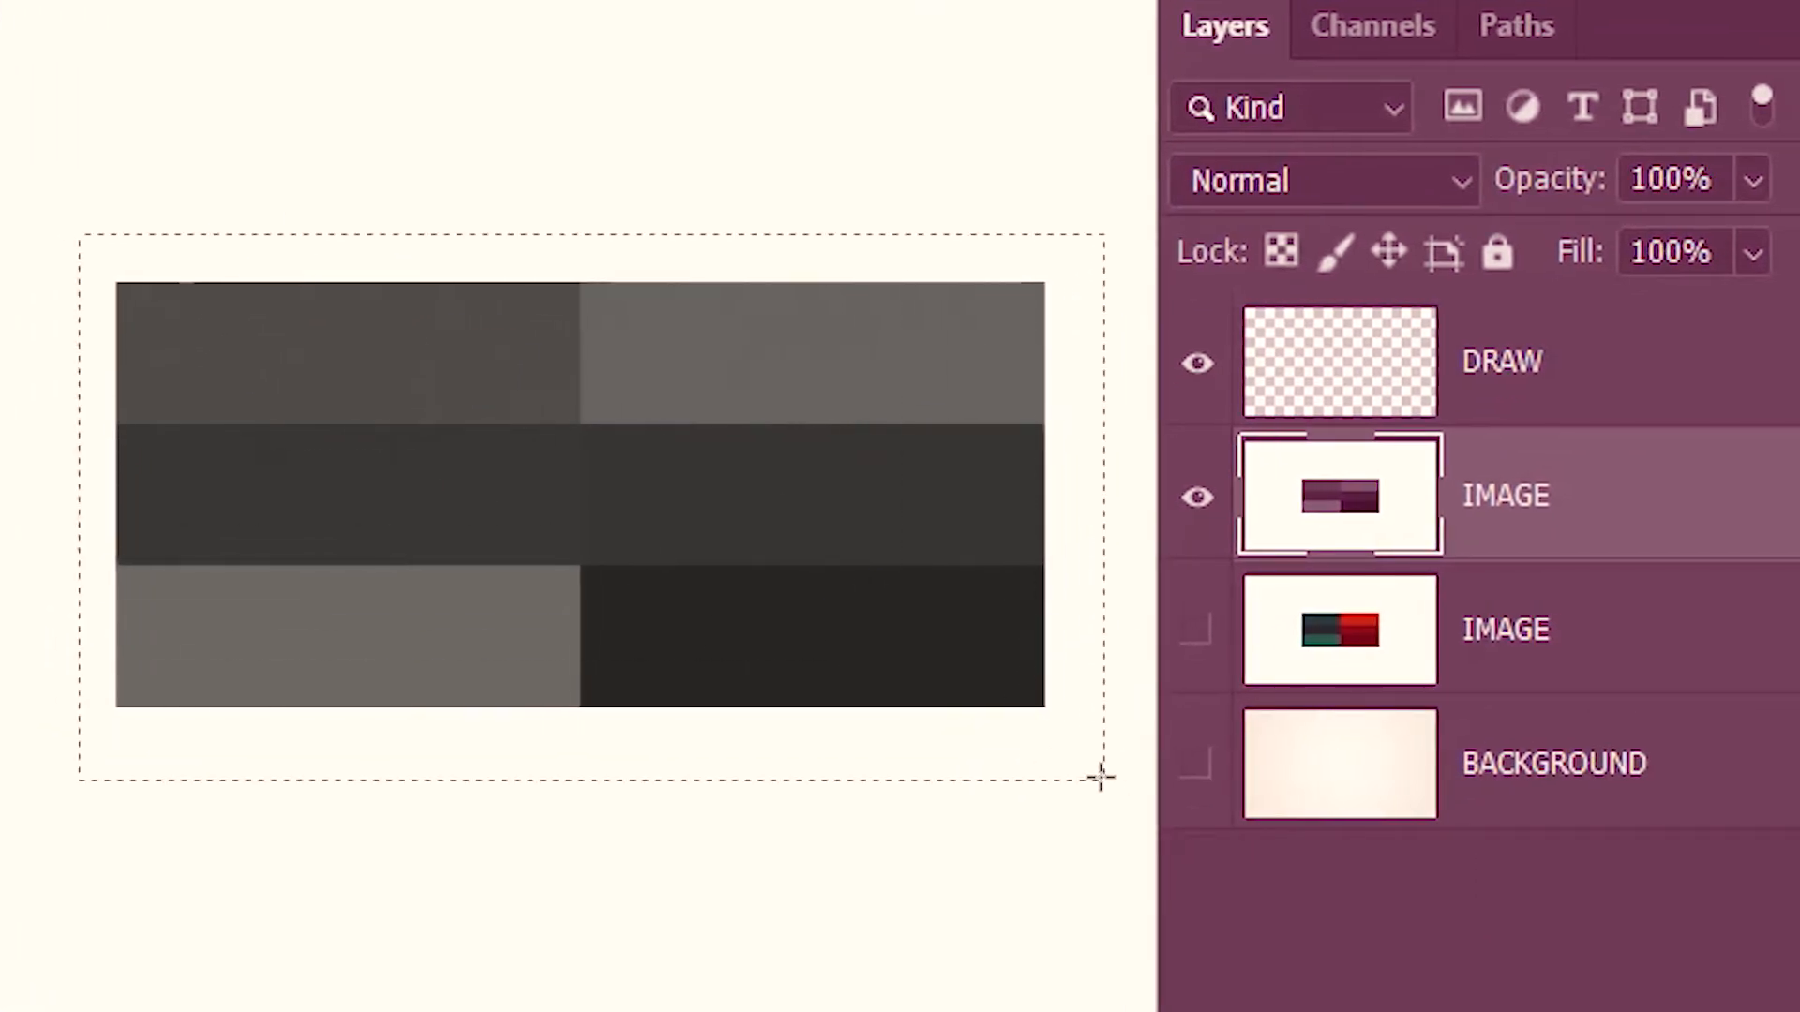
click(132, 30)
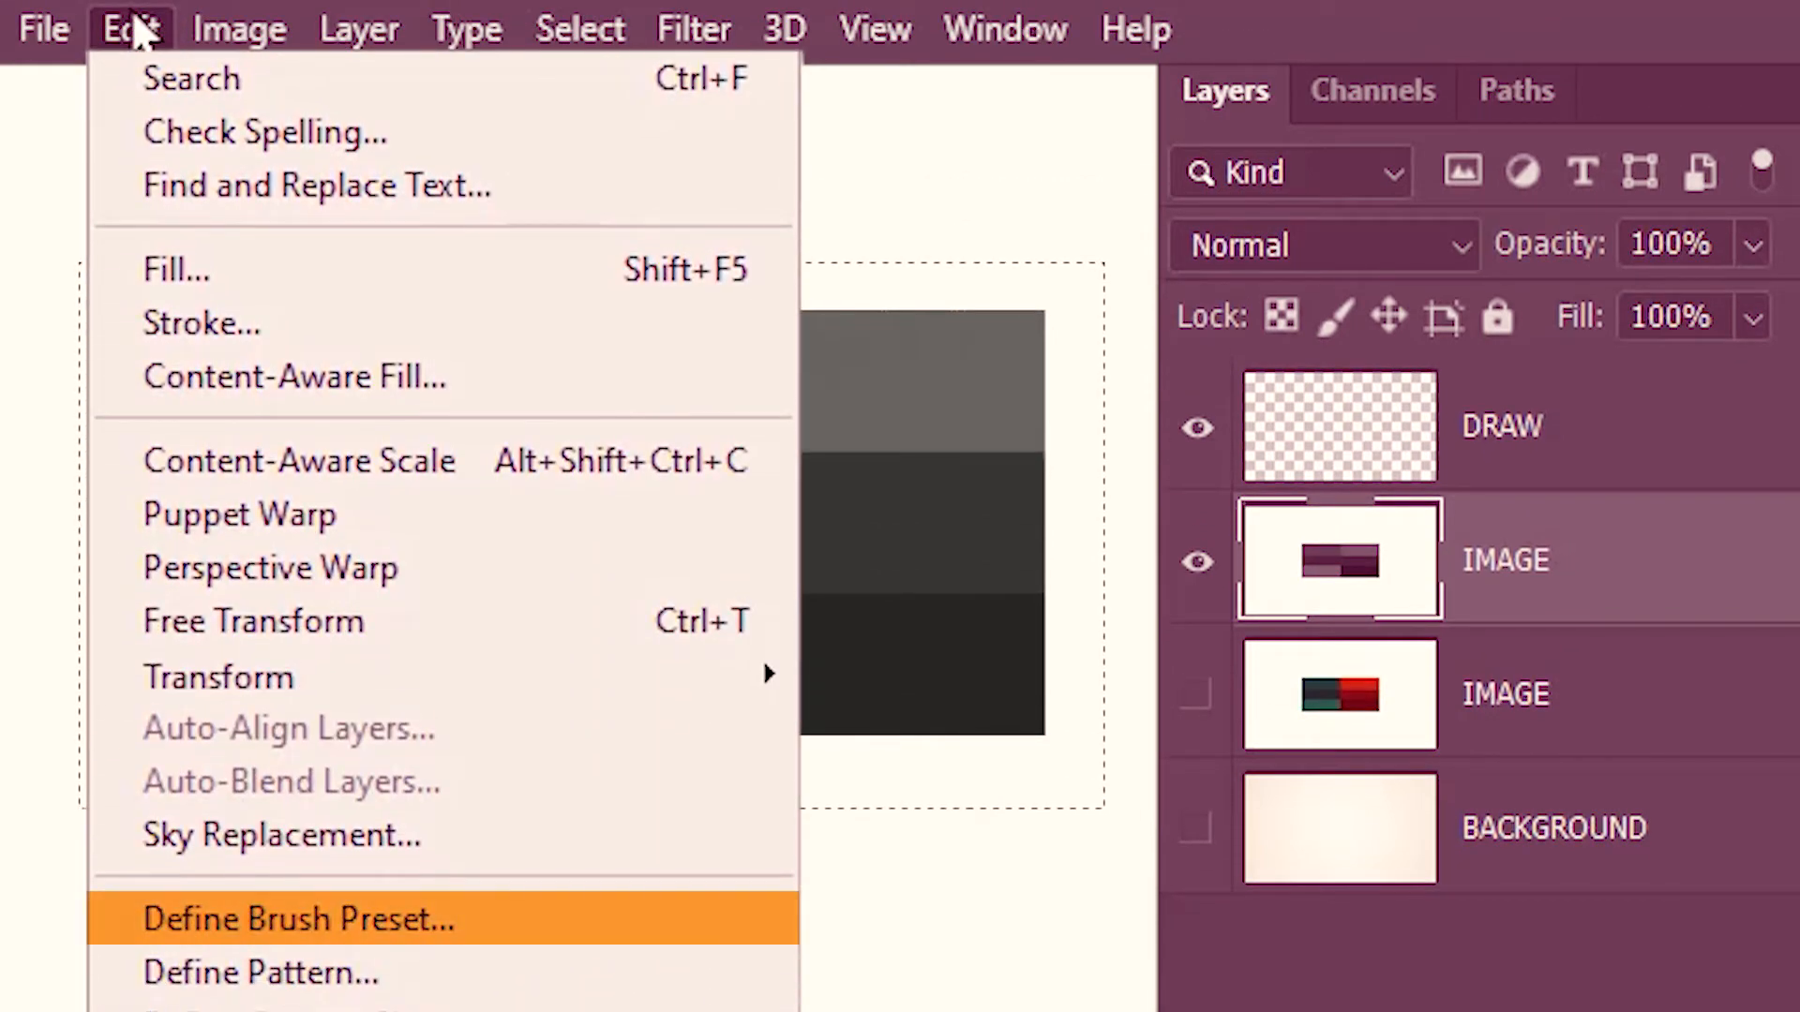
click(334, 920)
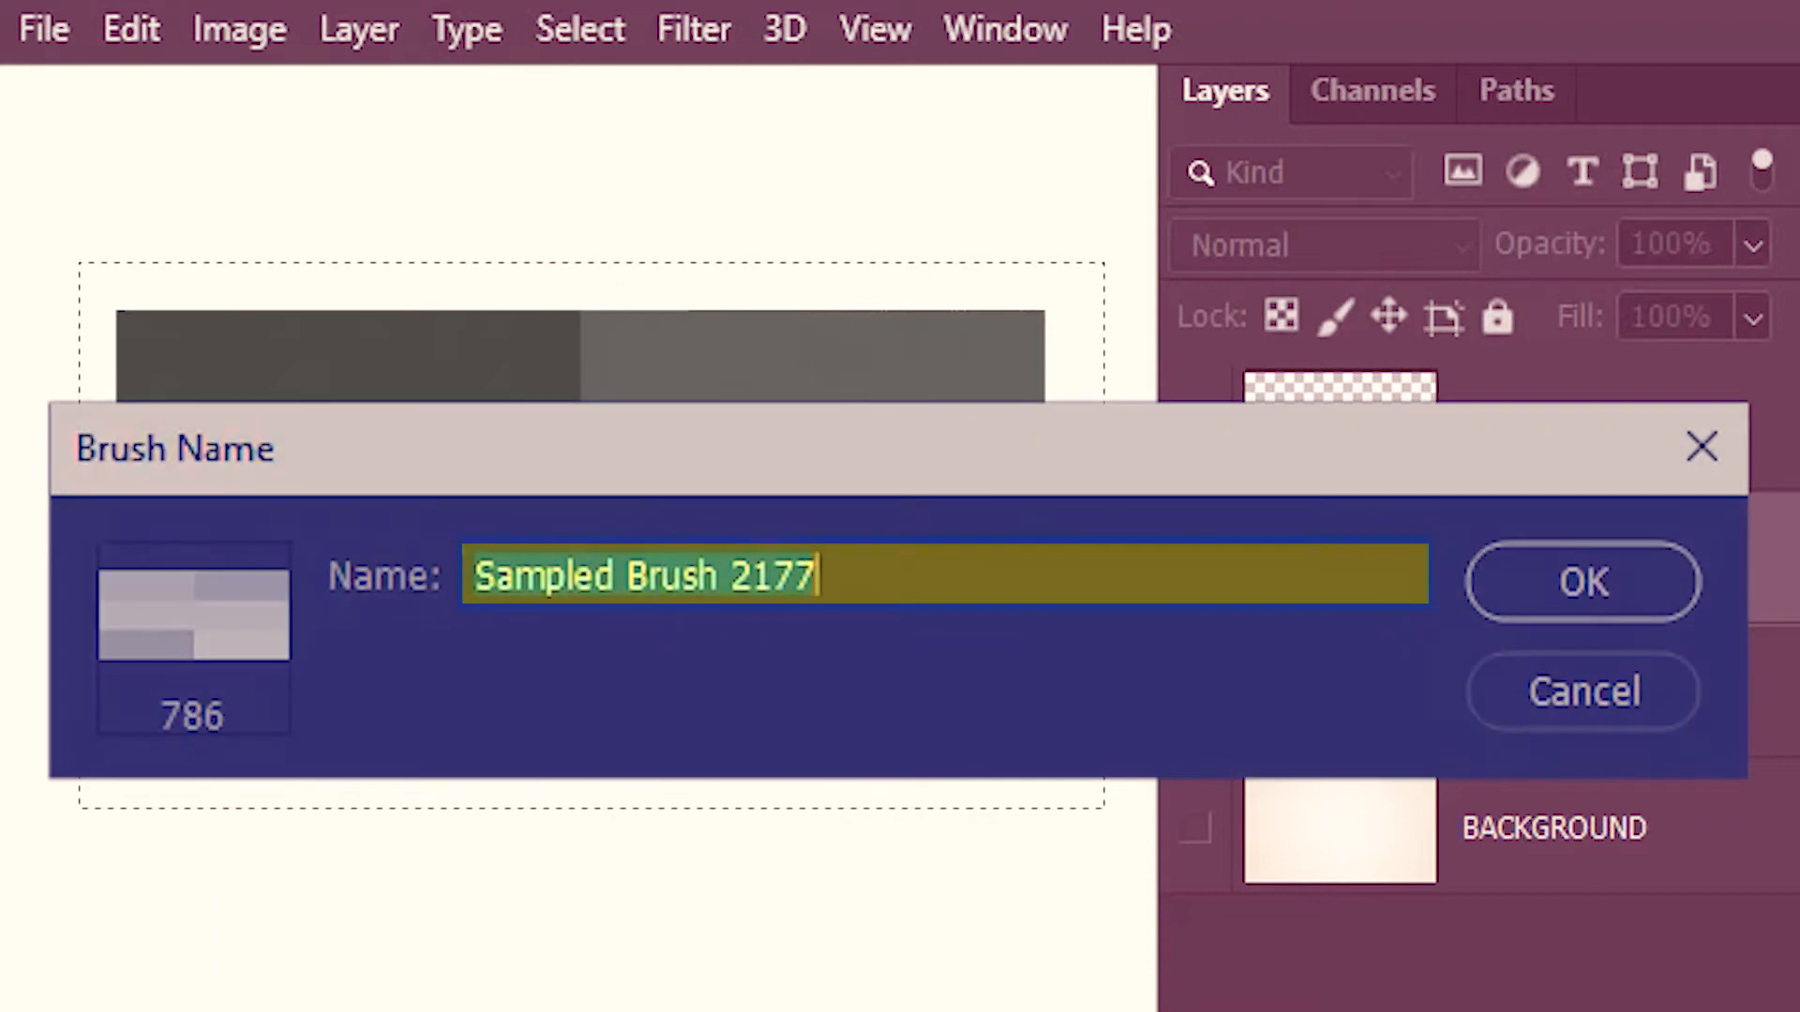
text(GREYSCALE)
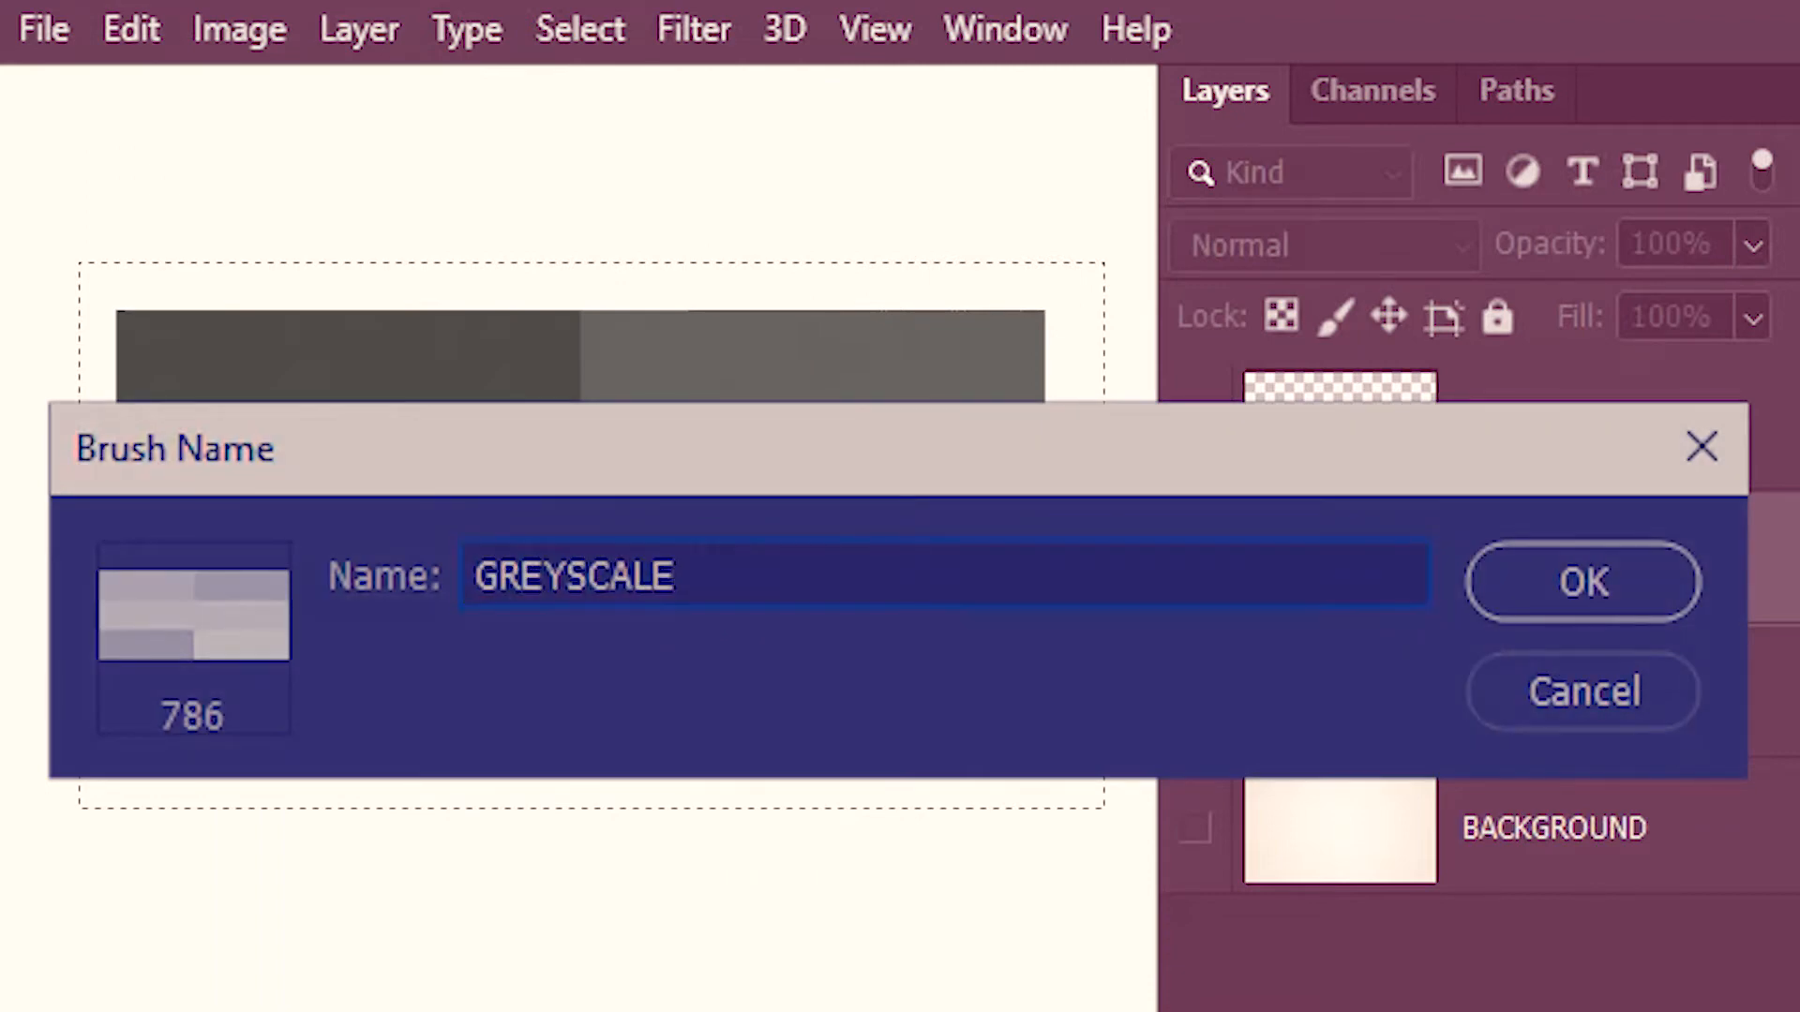
click(1605, 591)
key(ctrl+d)
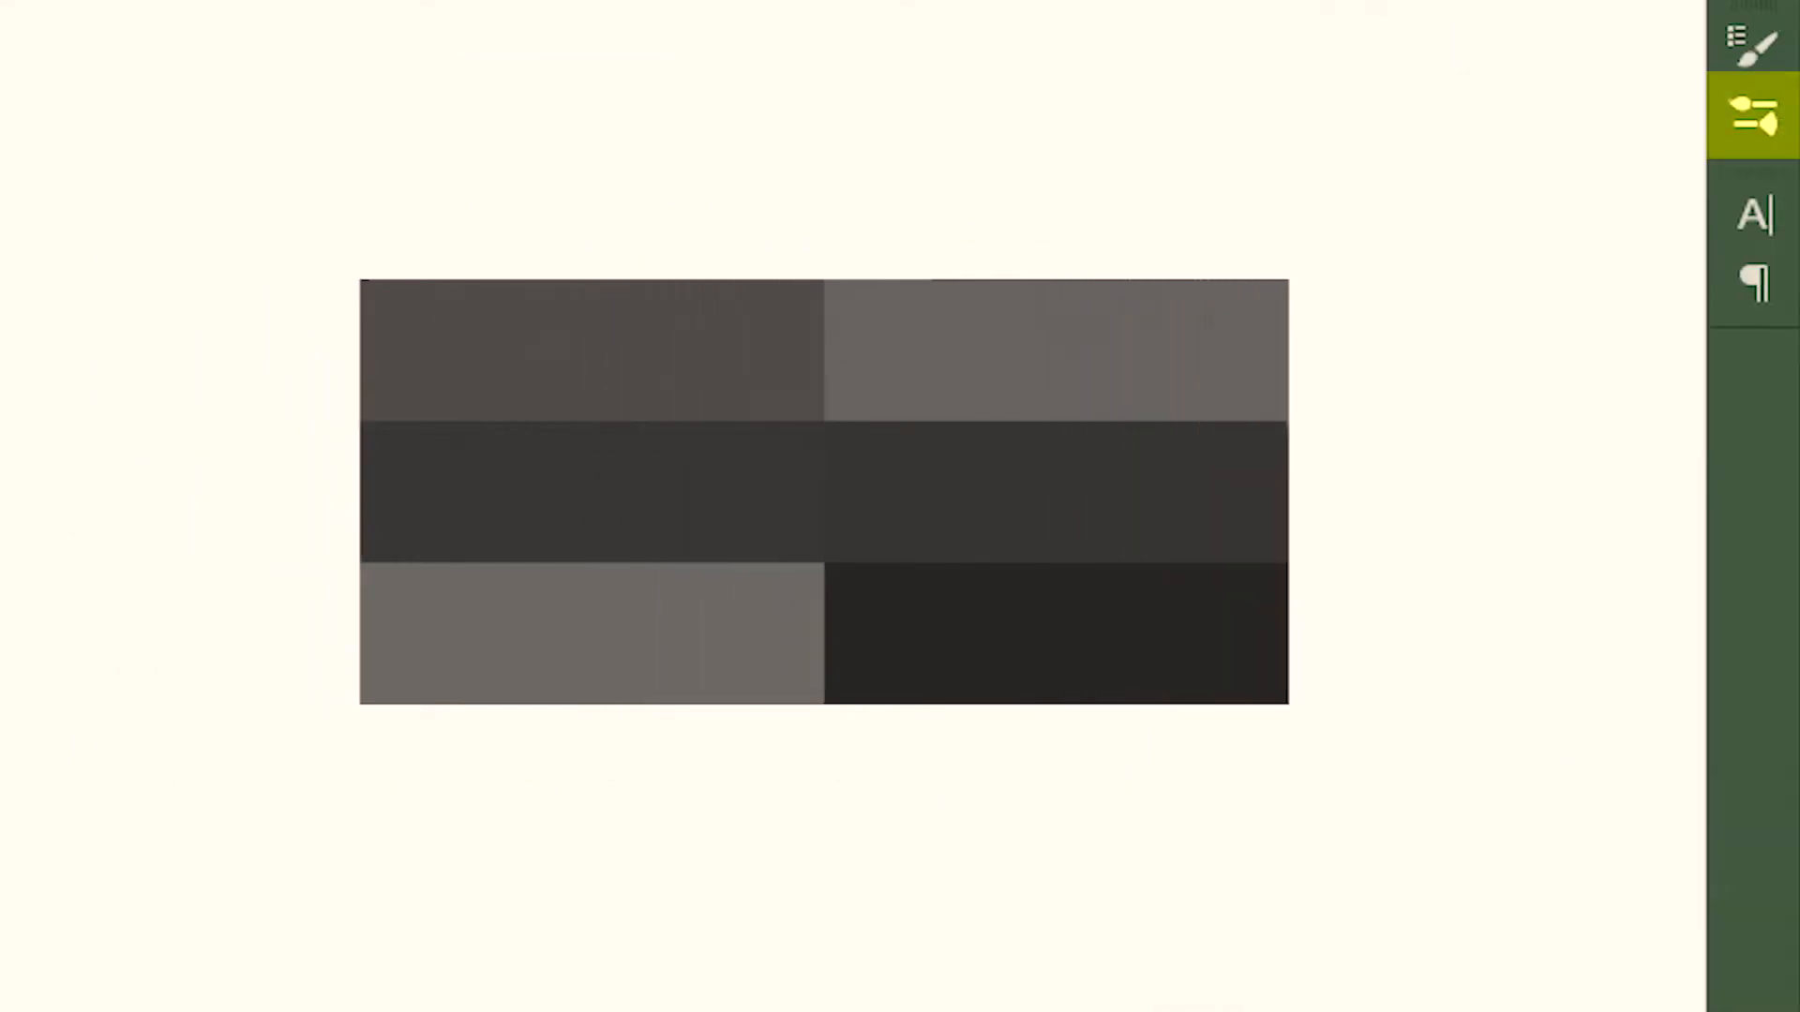
- Bring up the saved brush presets and ready the DRAW layer for painting, with the grayscale IMAGE layer hidden and BACKGROUND shown
click(1768, 130)
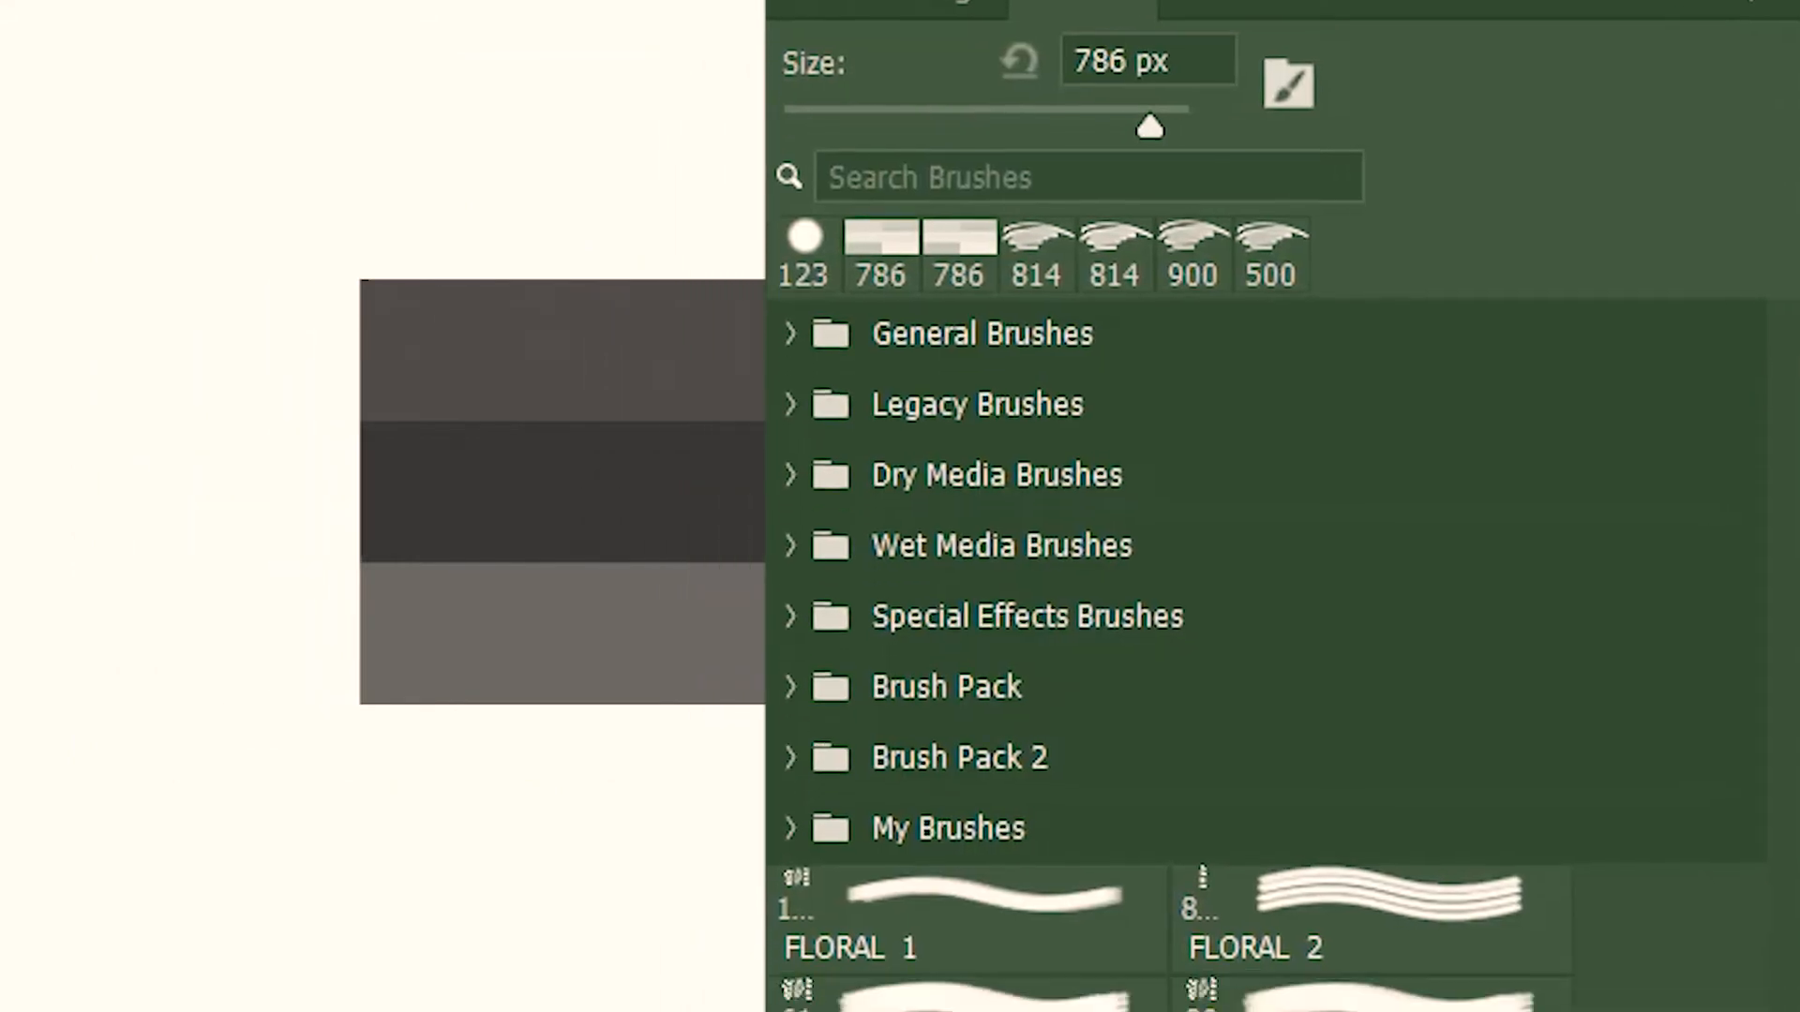
scroll(1265, 562, down, 3)
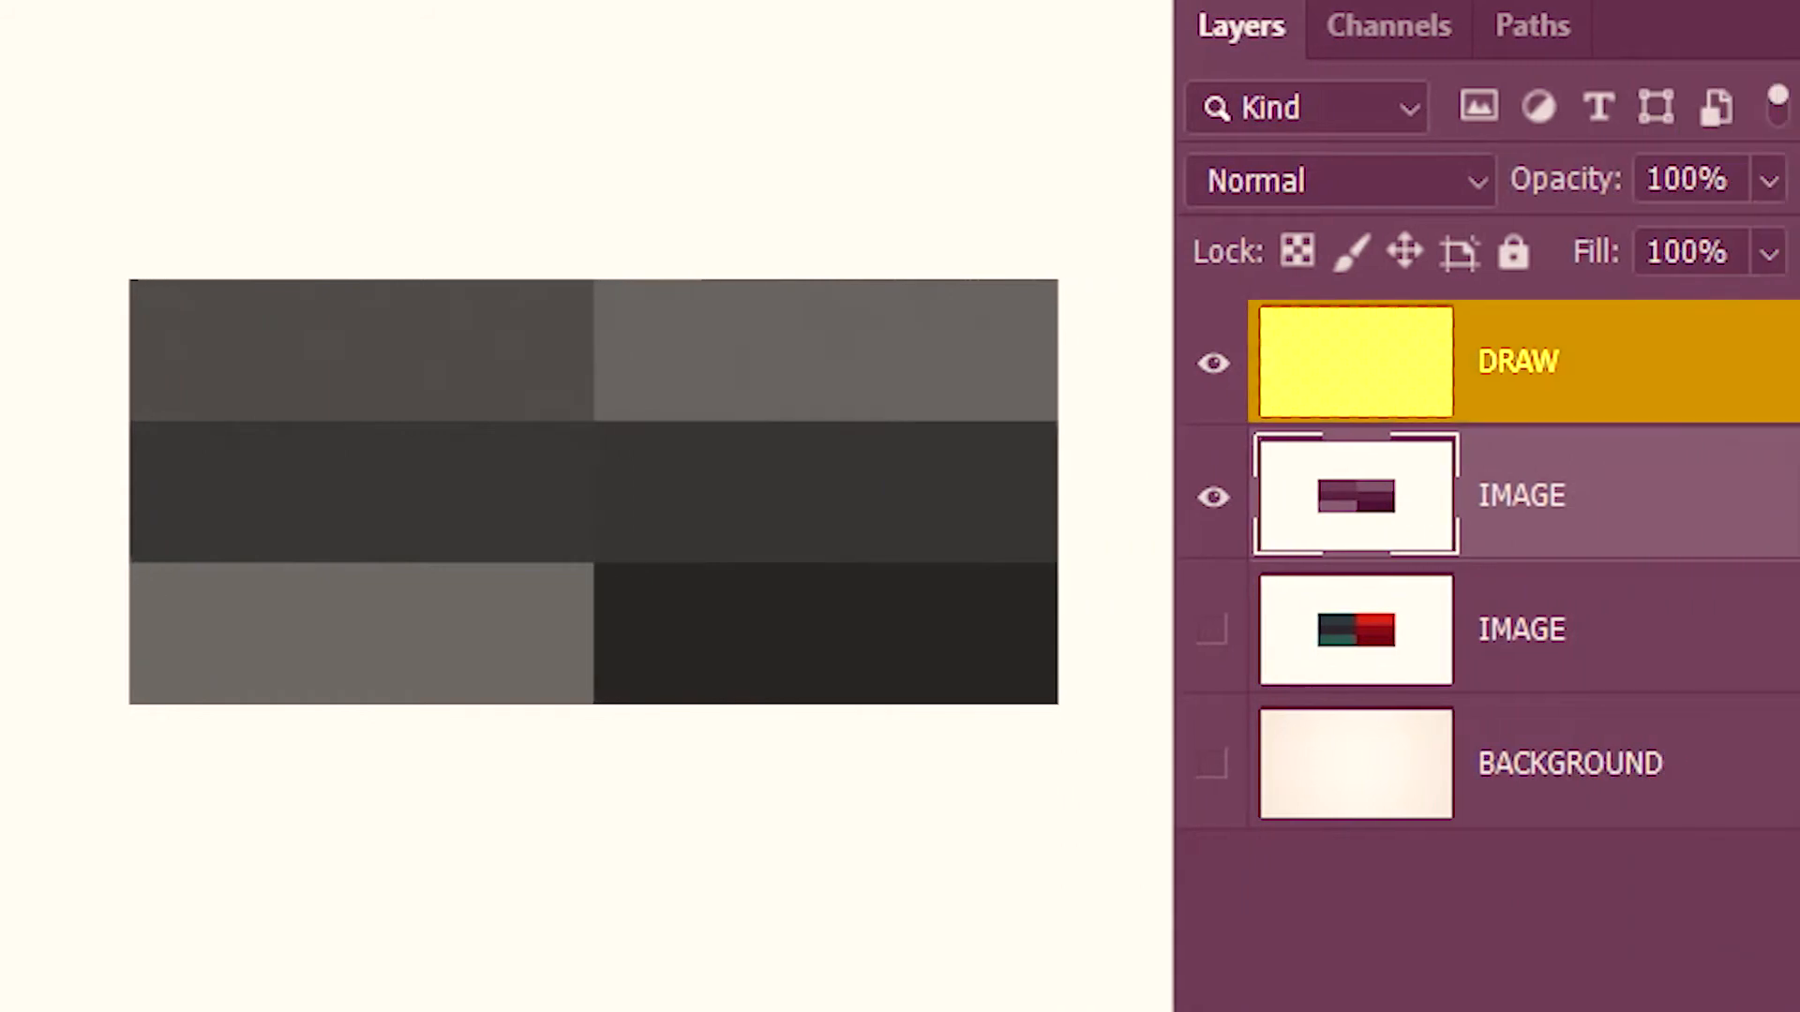
click(1708, 372)
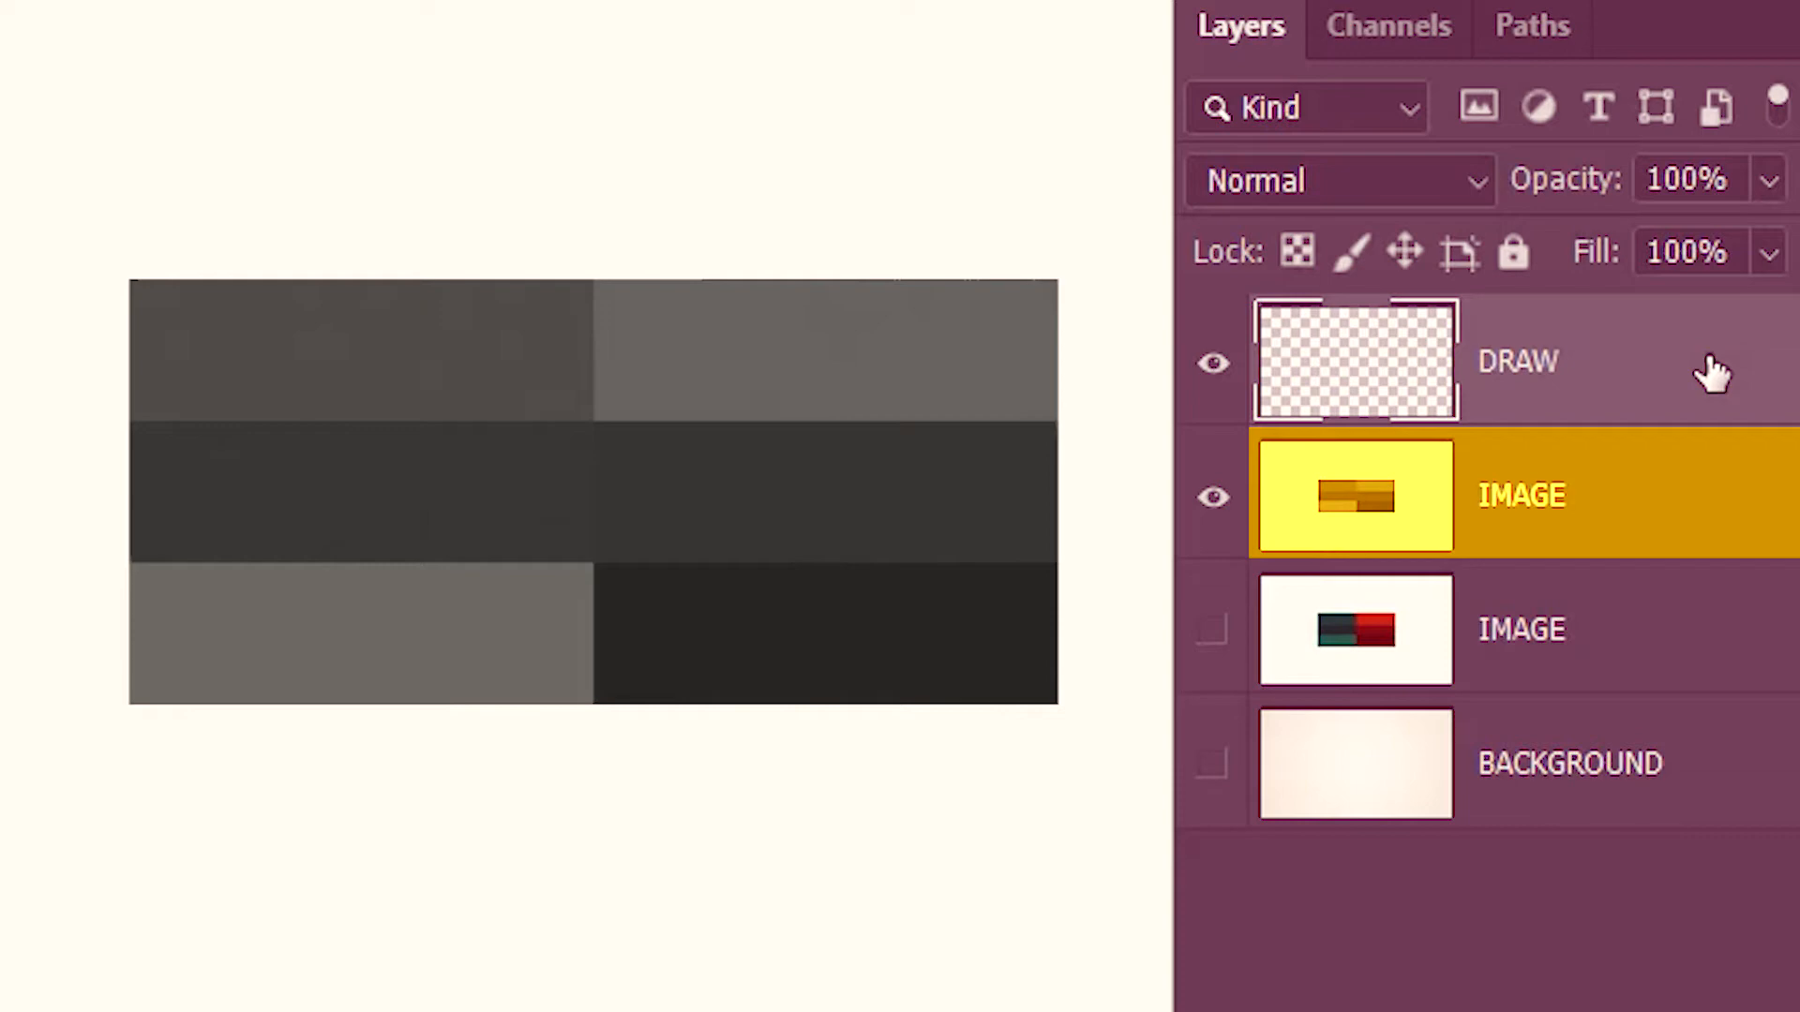
click(1217, 506)
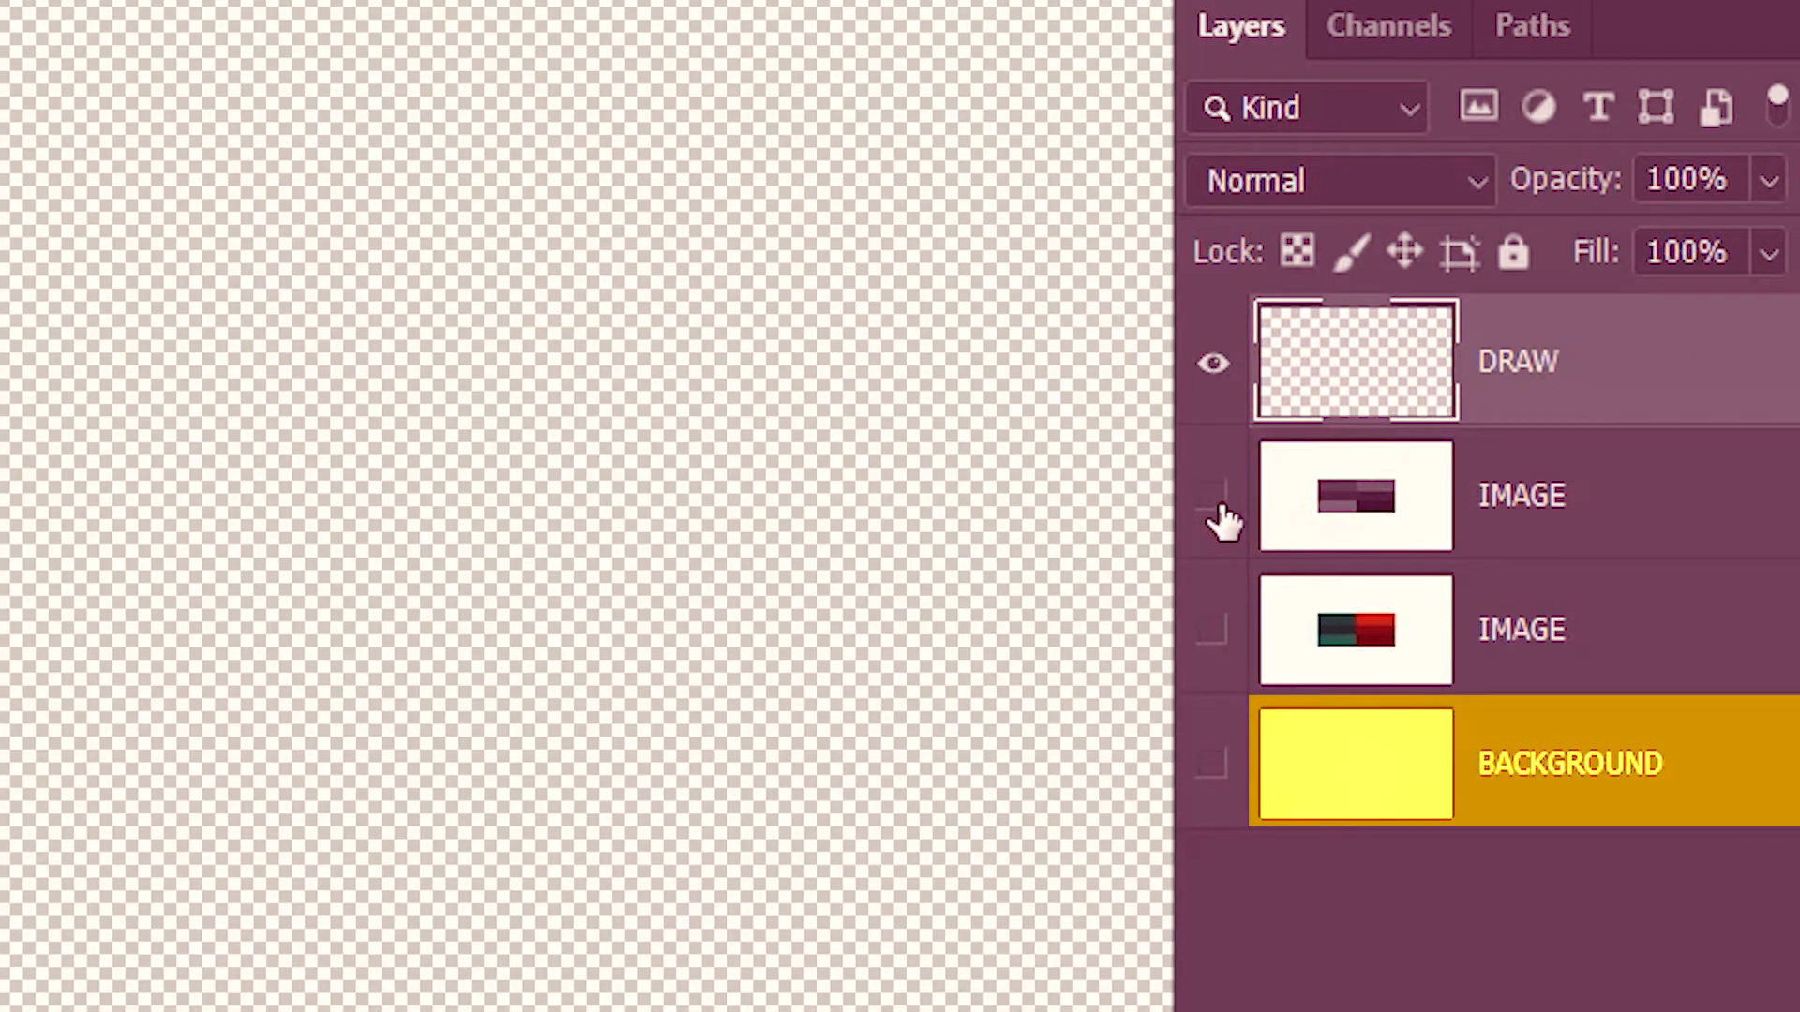
click(1212, 764)
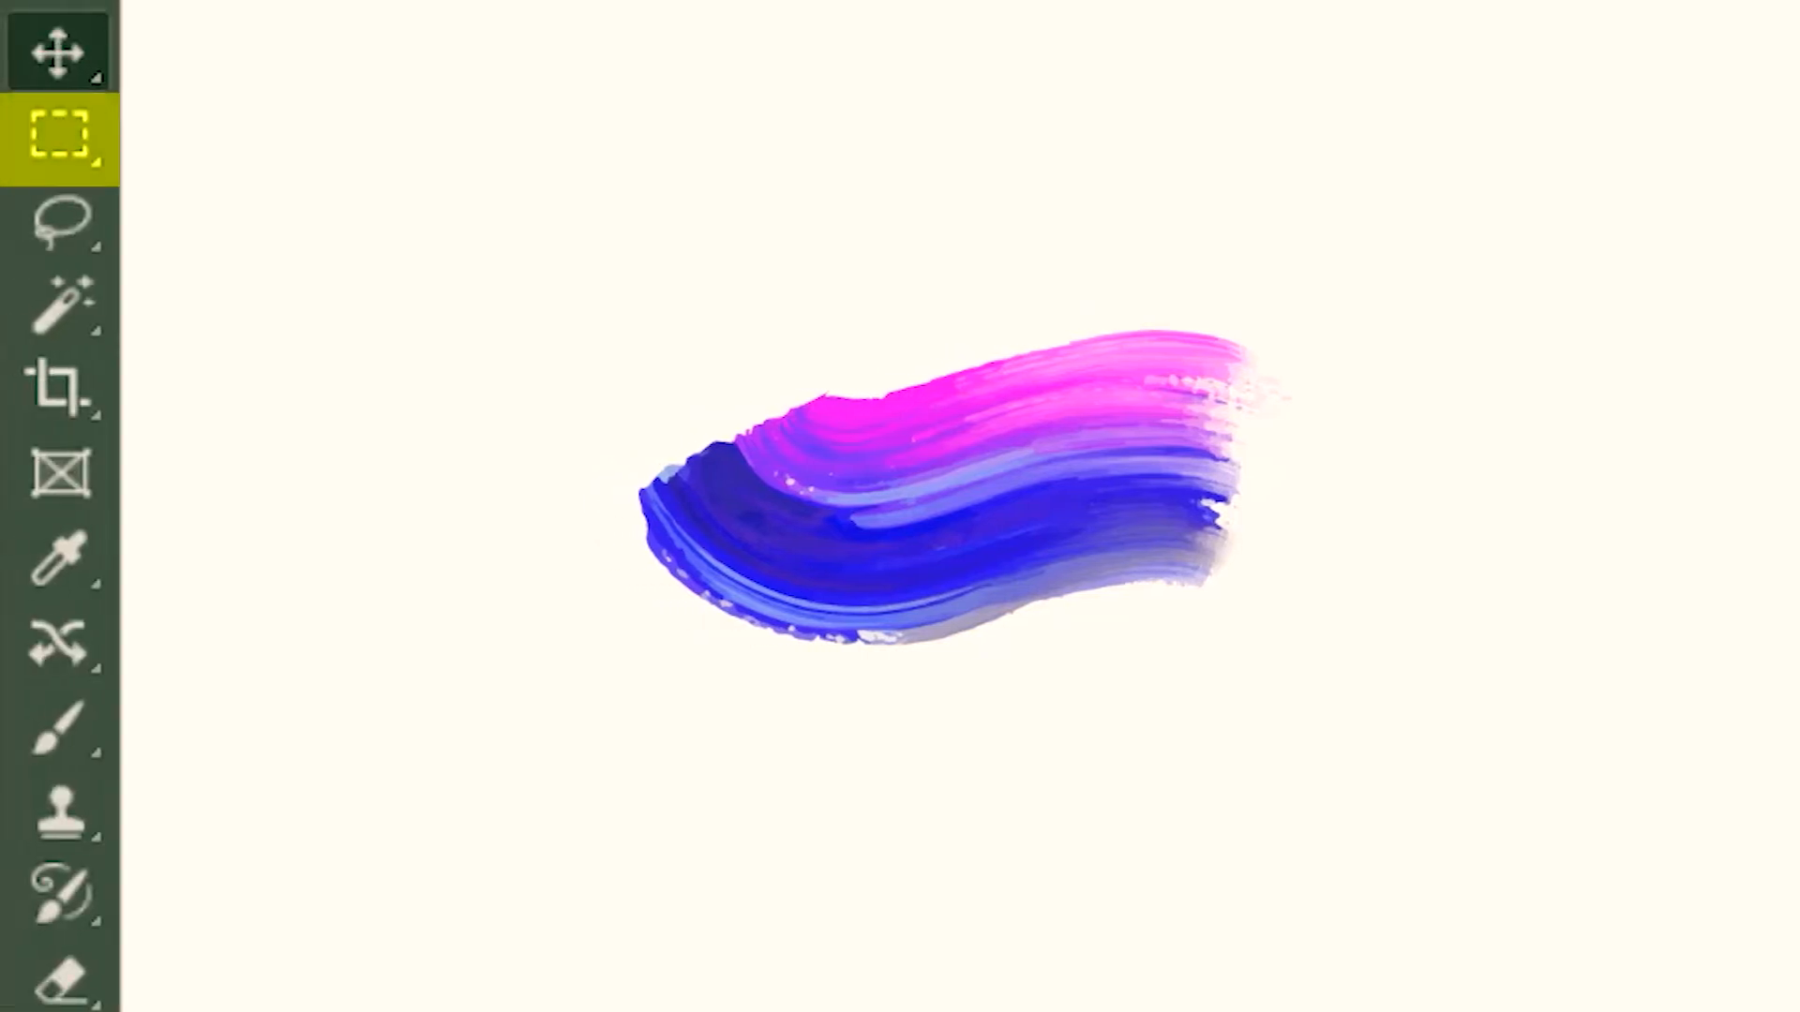
- Select the pink and blue paint stroke with a rectangular marquee and define it as a brush preset named WITH_COLOR, clearing the selection after saving
click(66, 138)
drag(589, 273, 1275, 720)
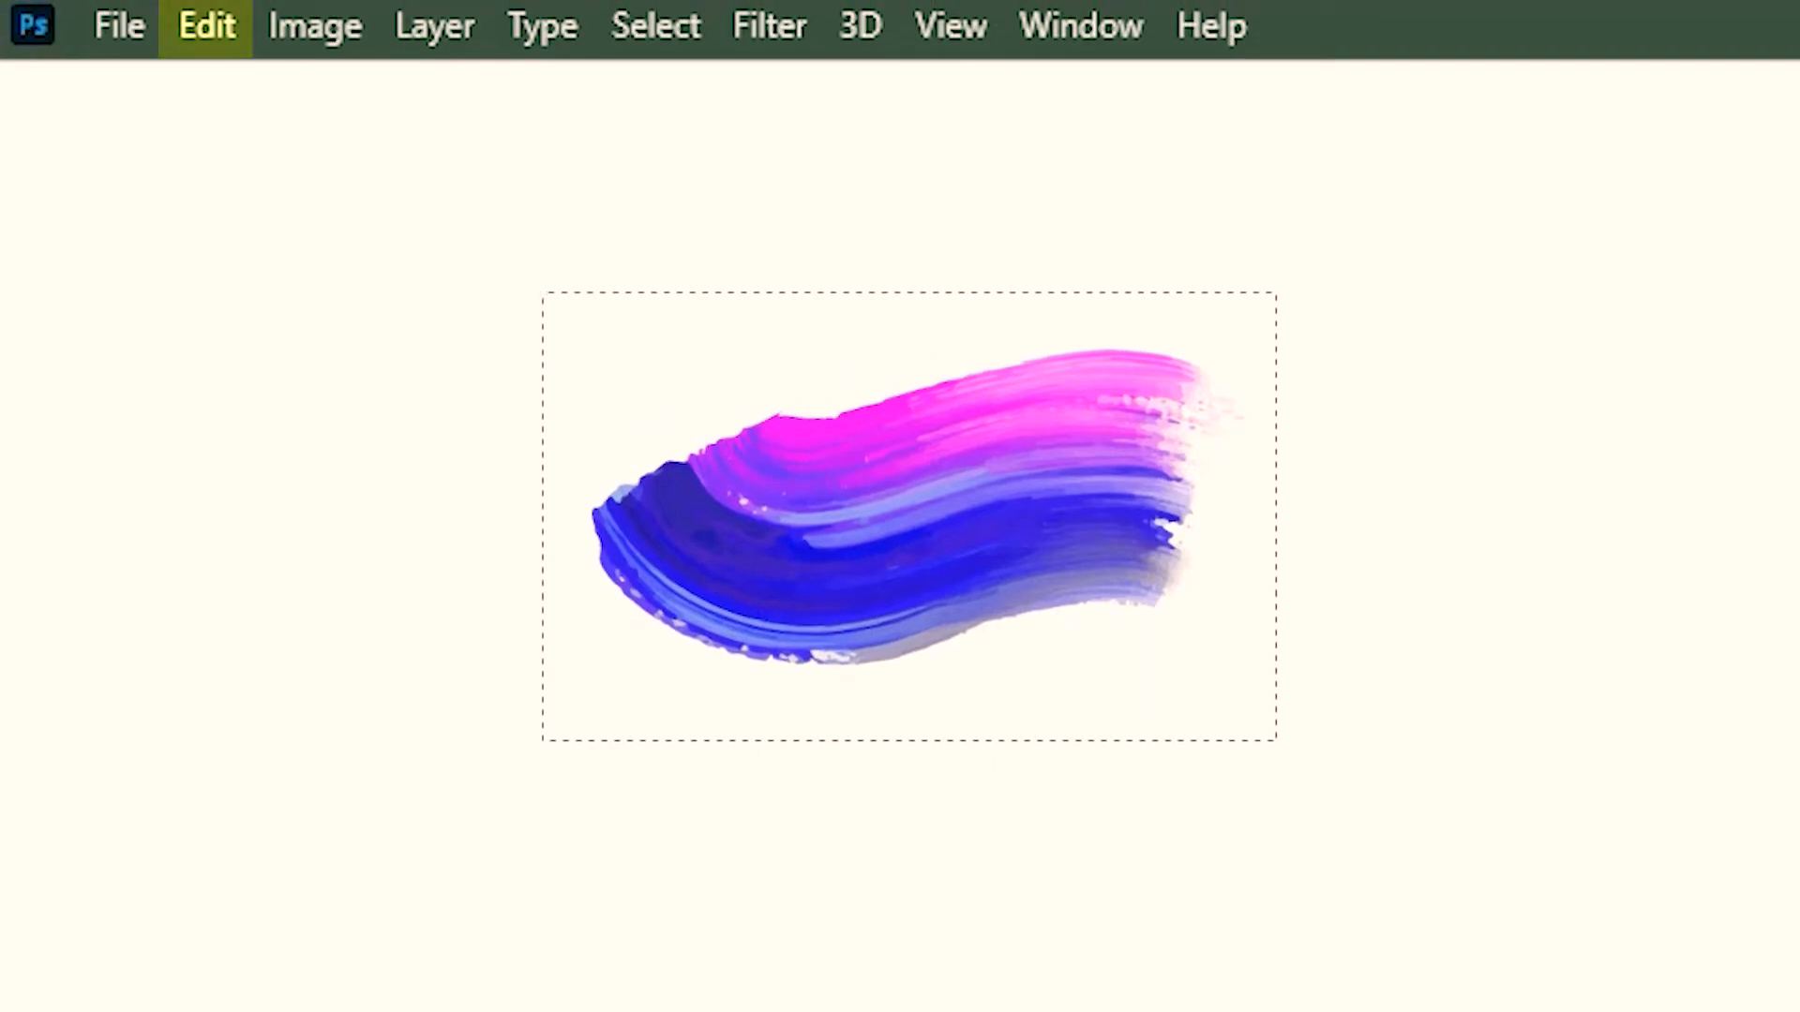
click(201, 20)
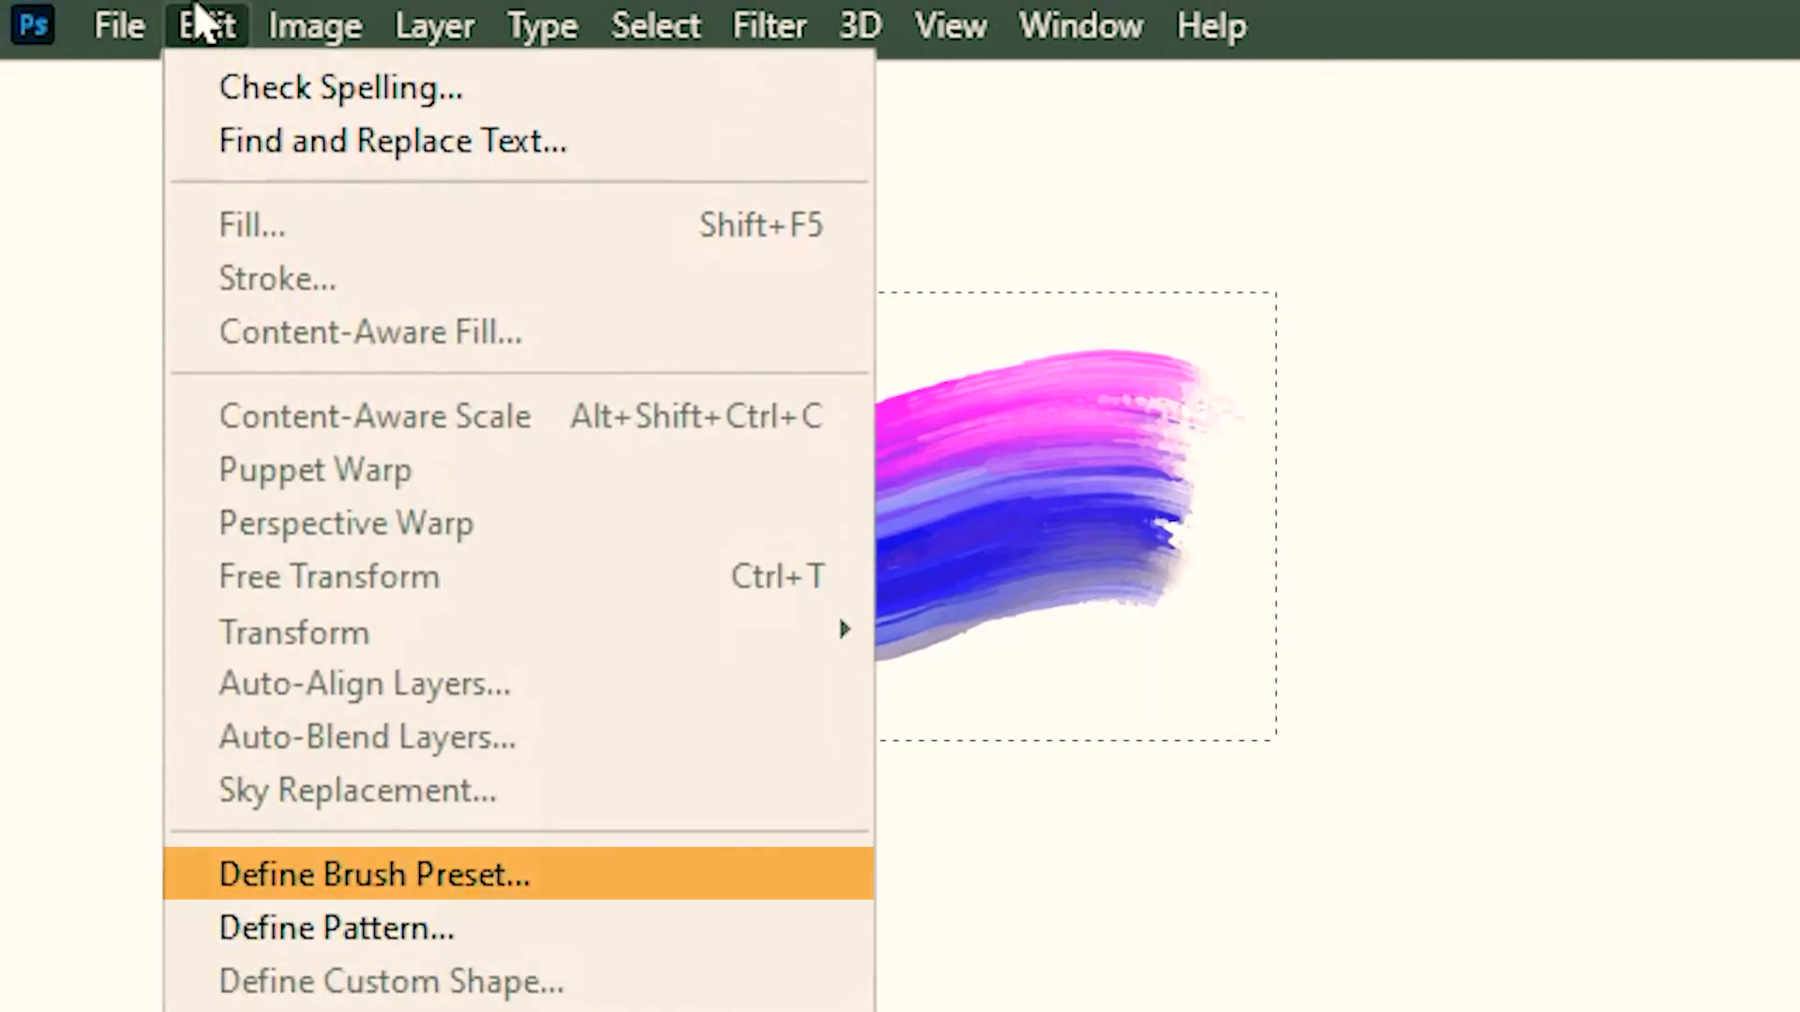
click(451, 881)
text(WITH_COLOR)
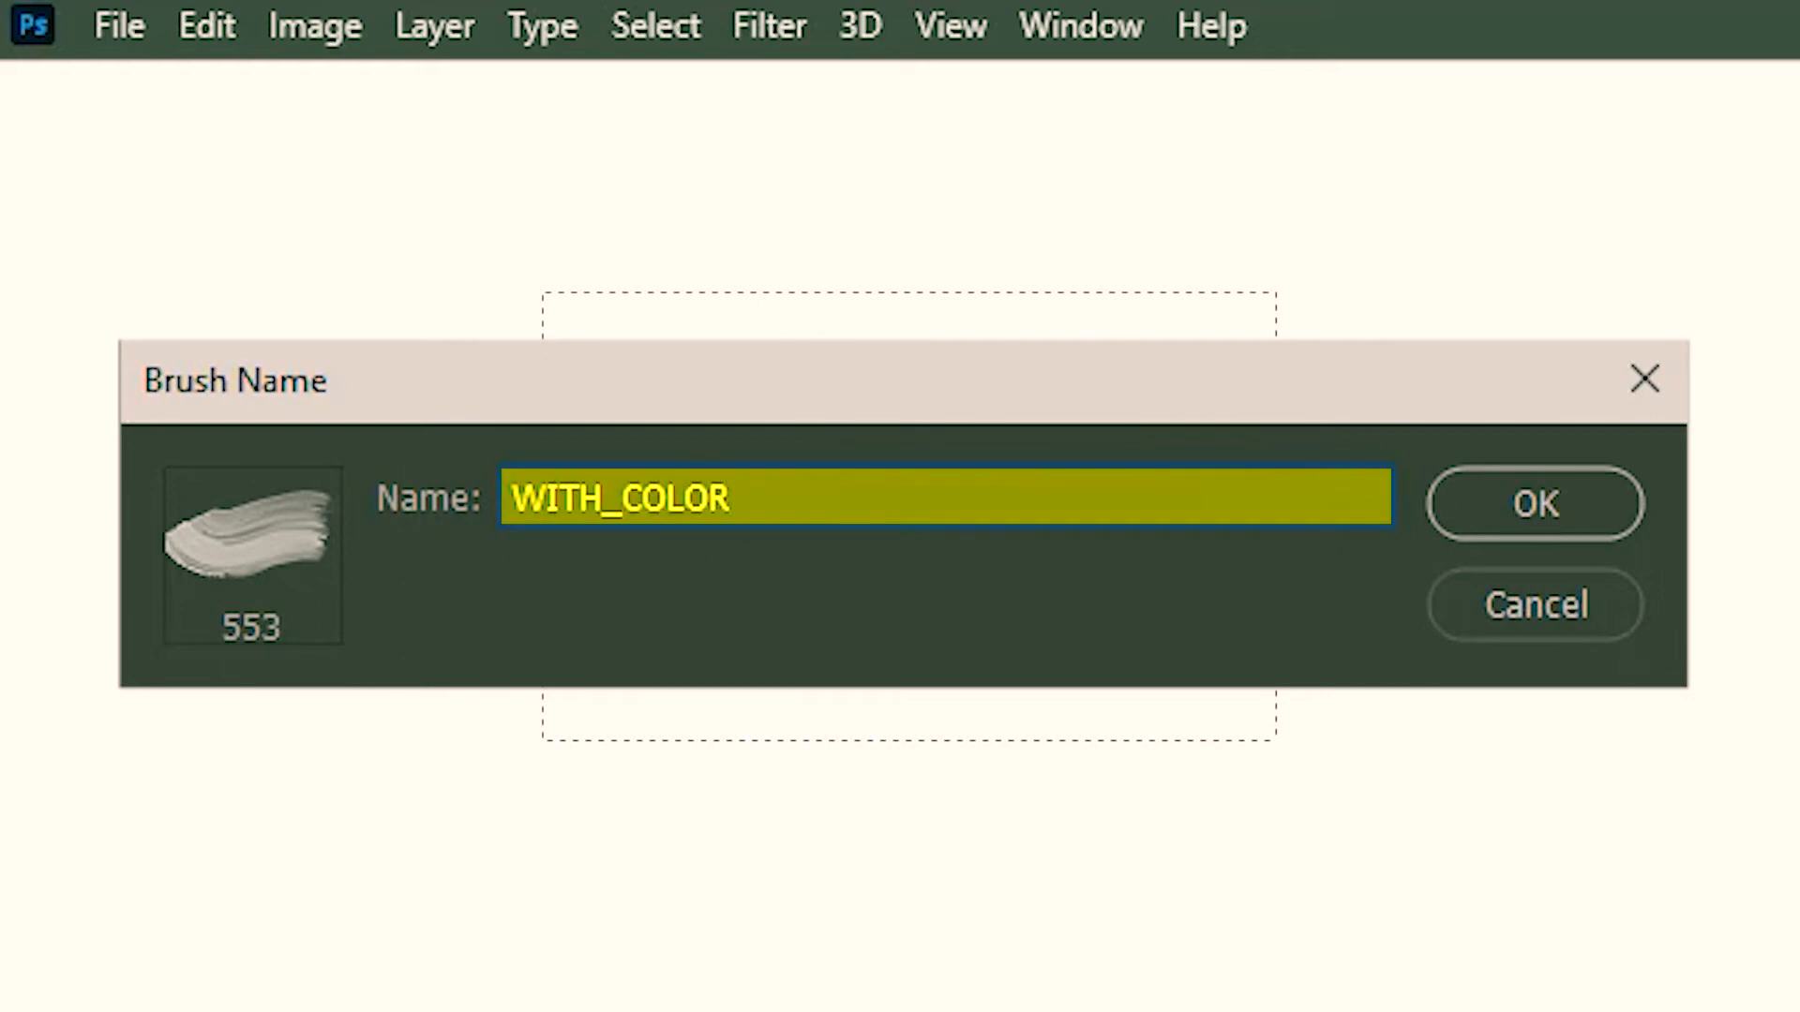
click(1575, 506)
key(ctrl+d)
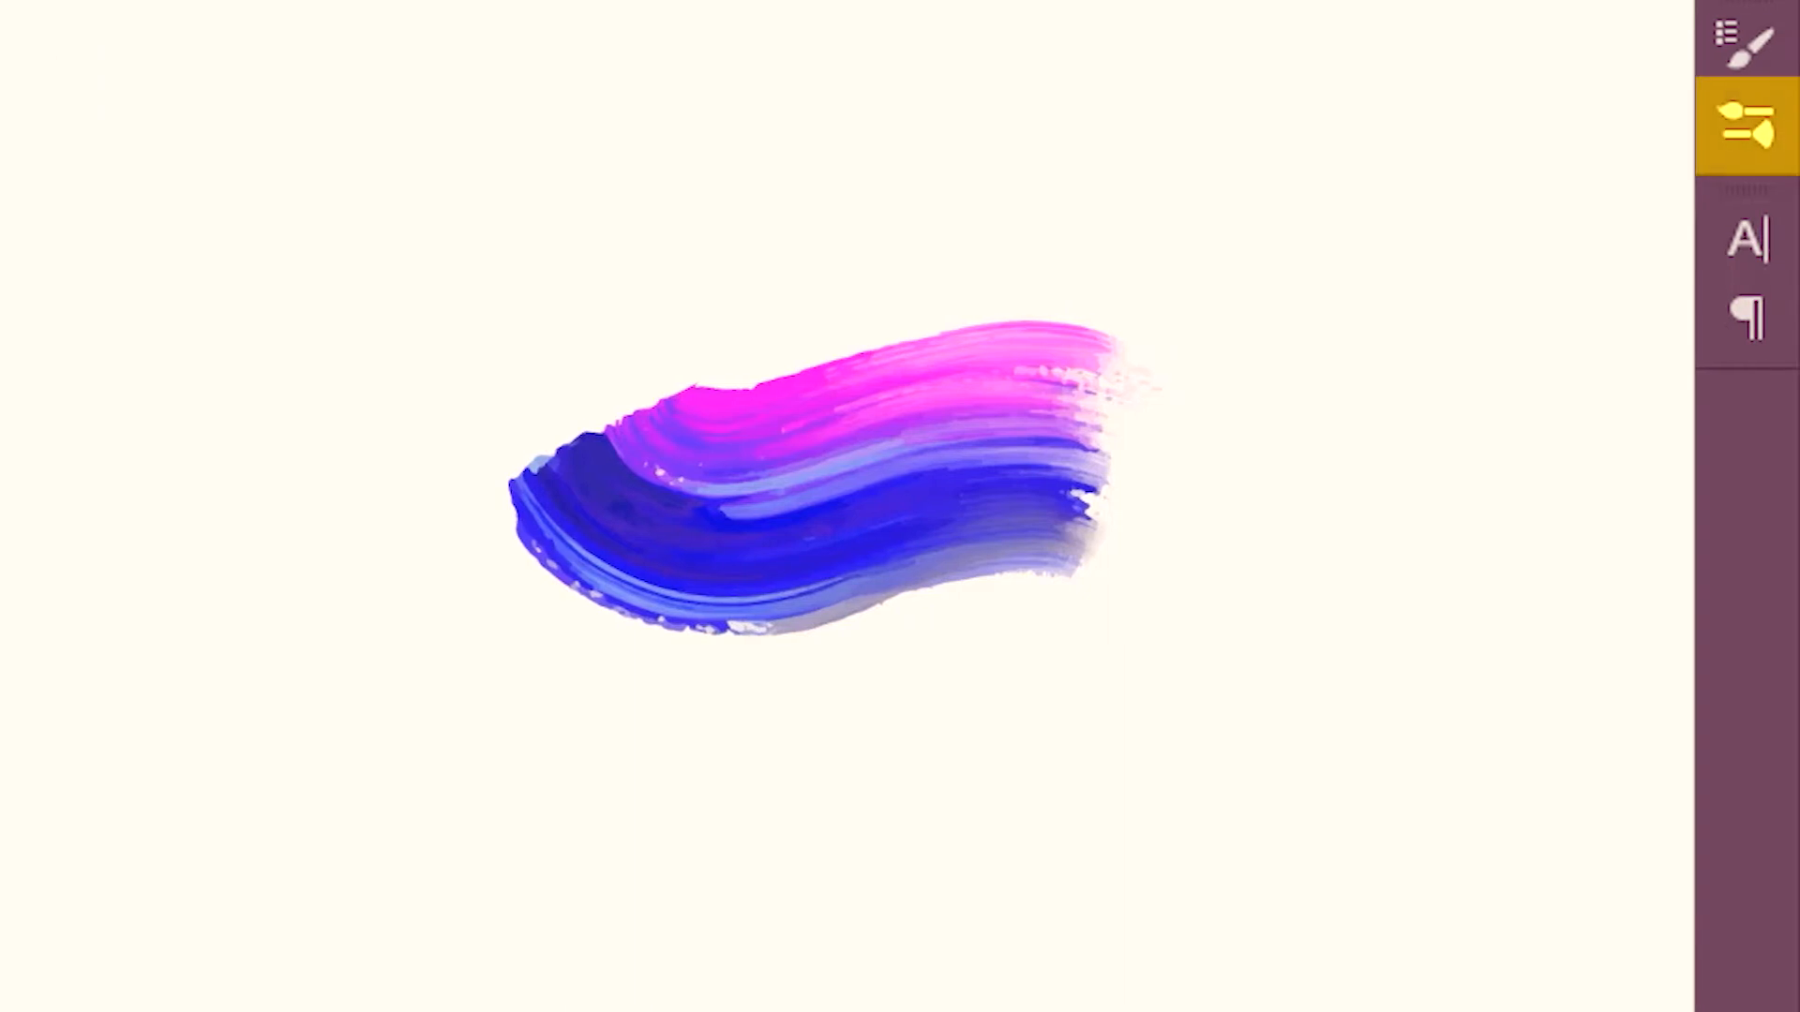
- Ready the DRAW layer for testing the paint-stroke brush by activating and showing it, hiding IMAGE and showing the two-tone BACKGROUND
click(1745, 138)
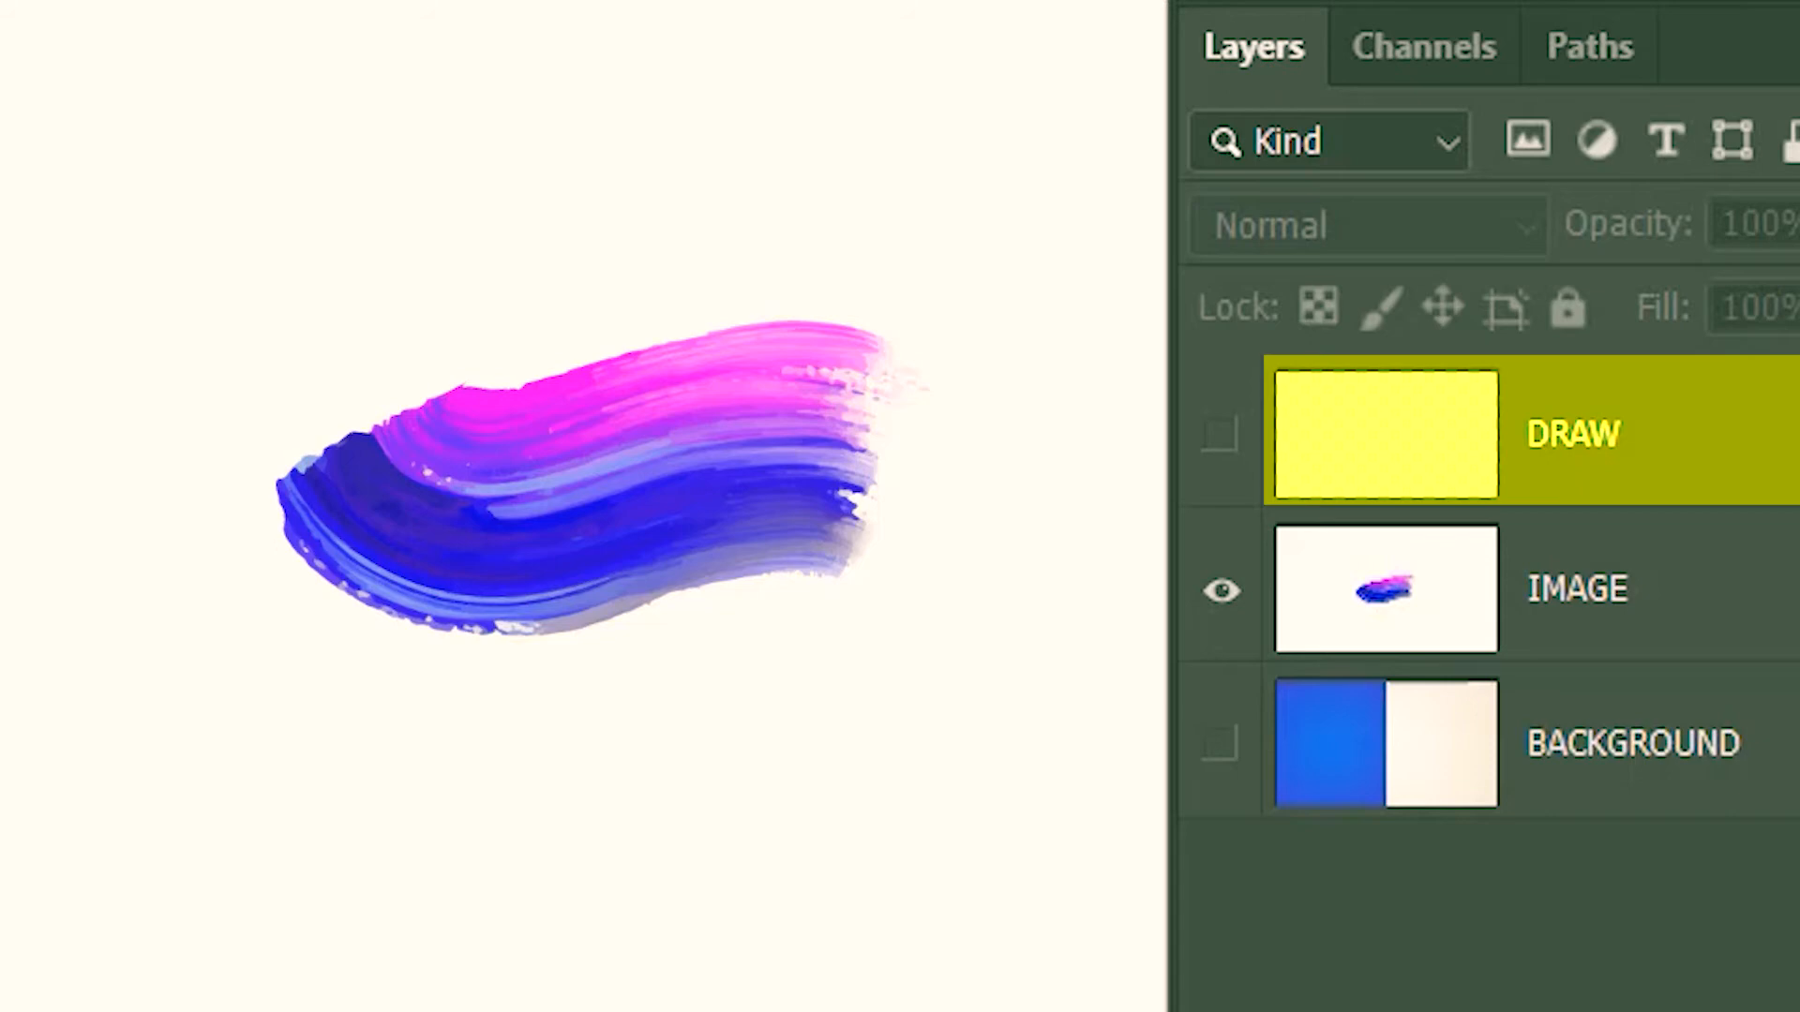
click(1727, 471)
click(1235, 446)
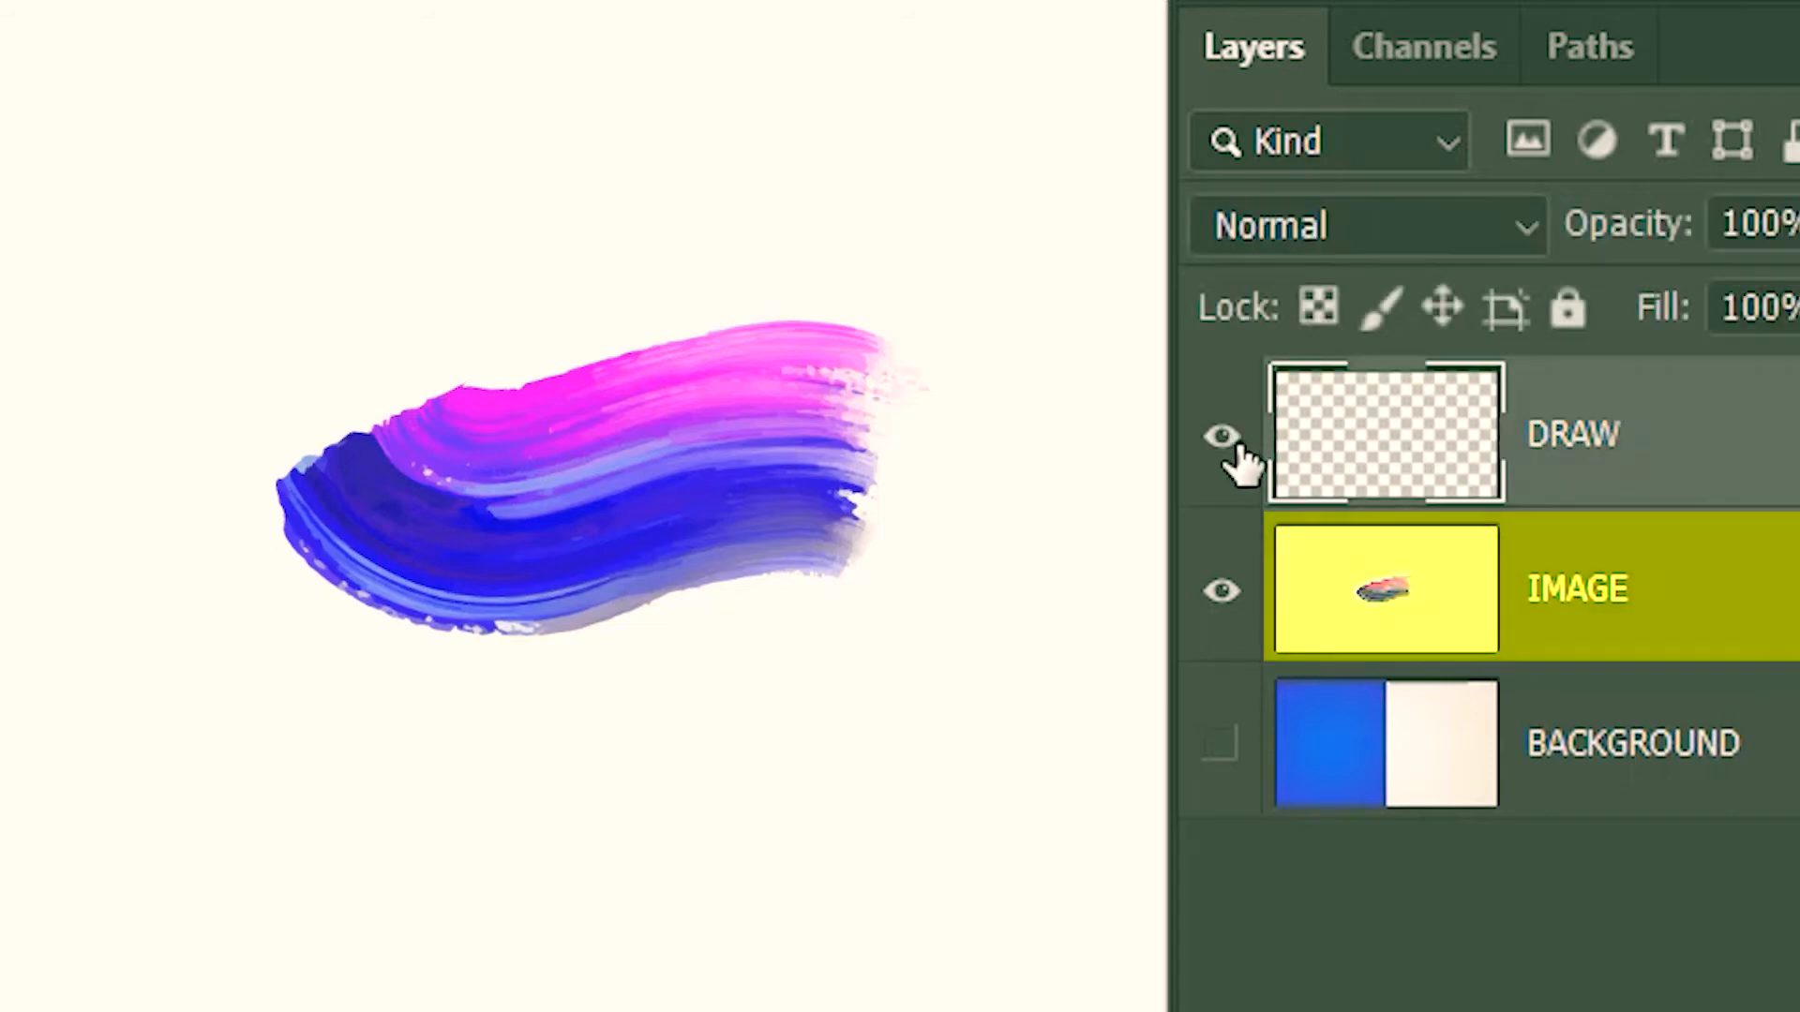
click(1221, 591)
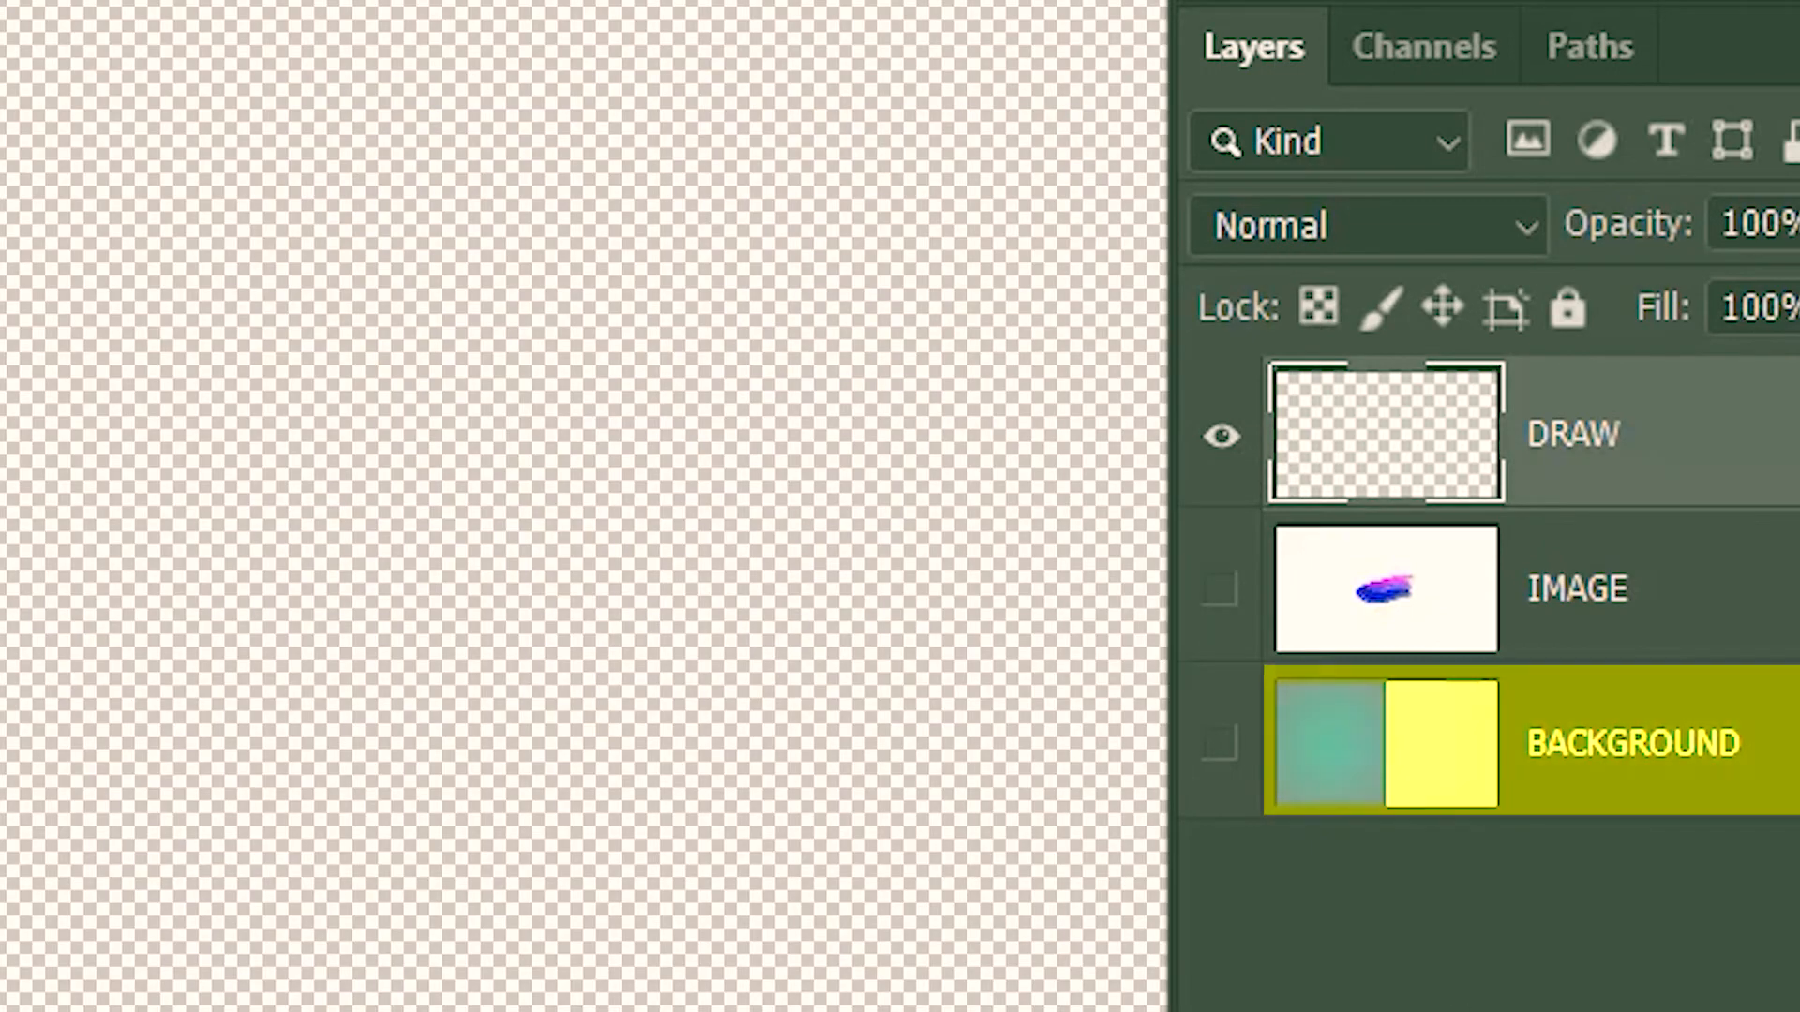
click(1219, 745)
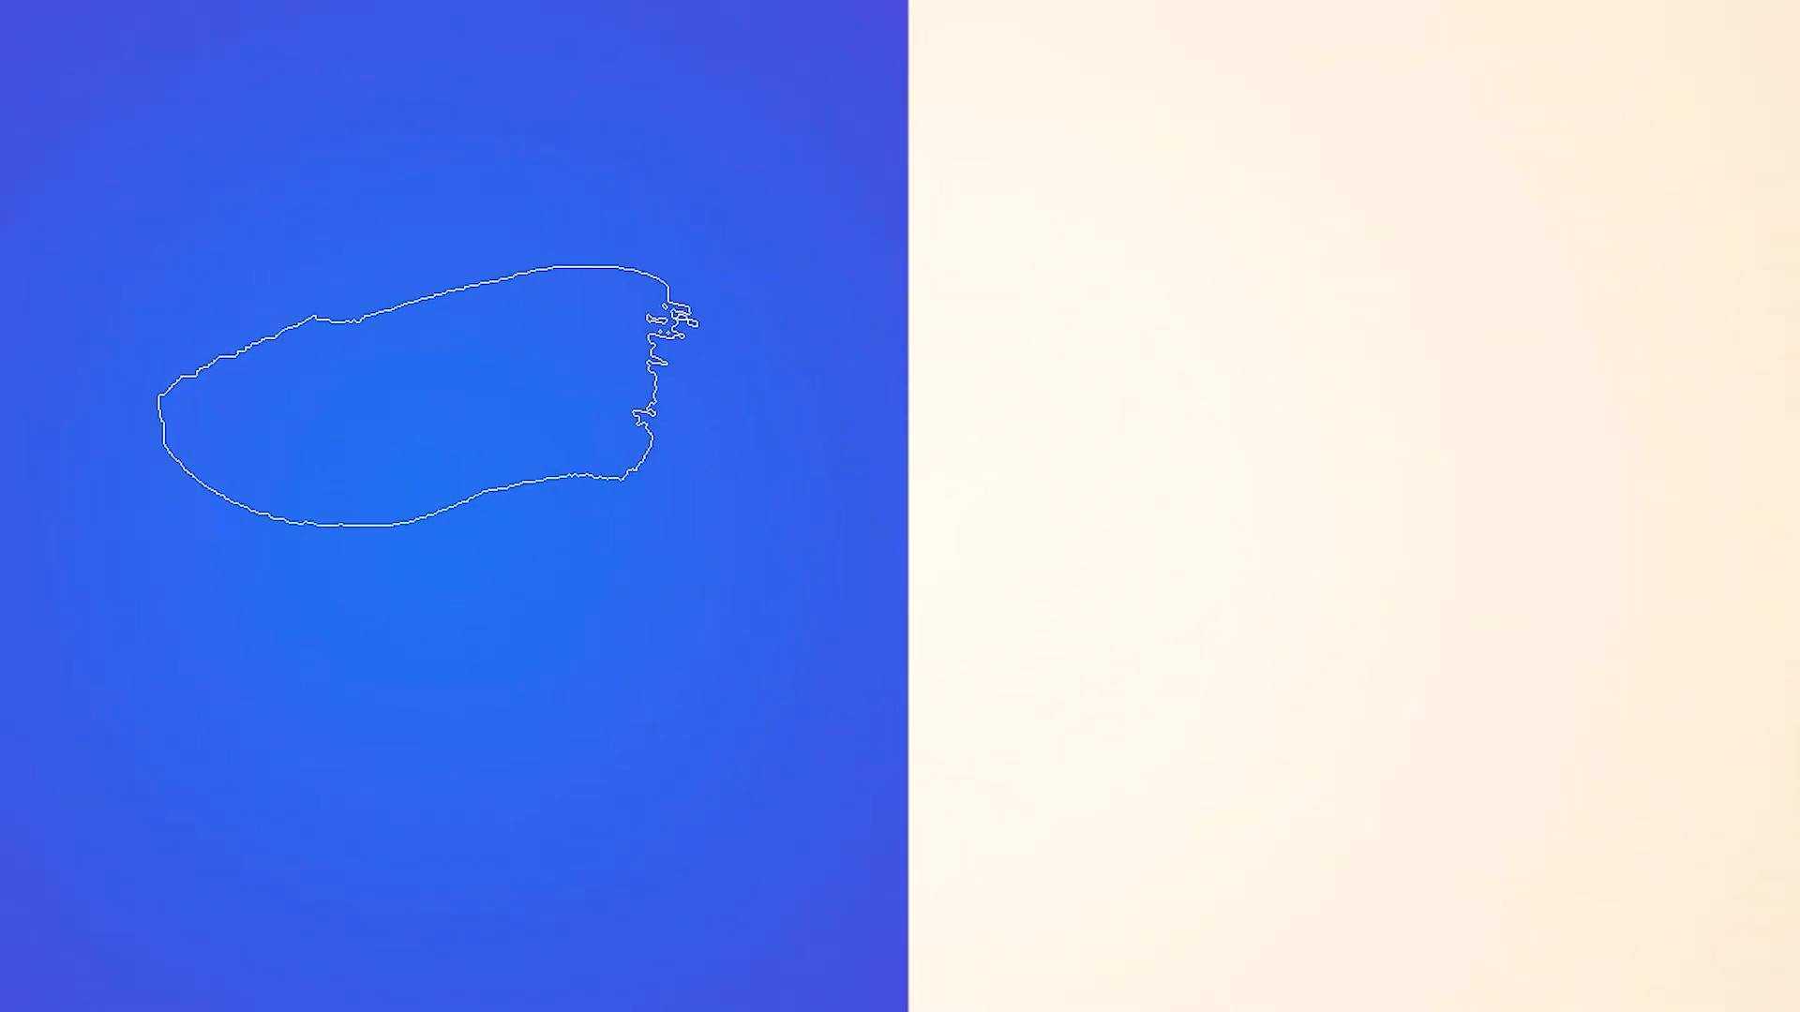
- Stamp the brush in green once on each half of the backdrop and check the stamps' transparency by toggling BACKGROUND's visibility
click(416, 184)
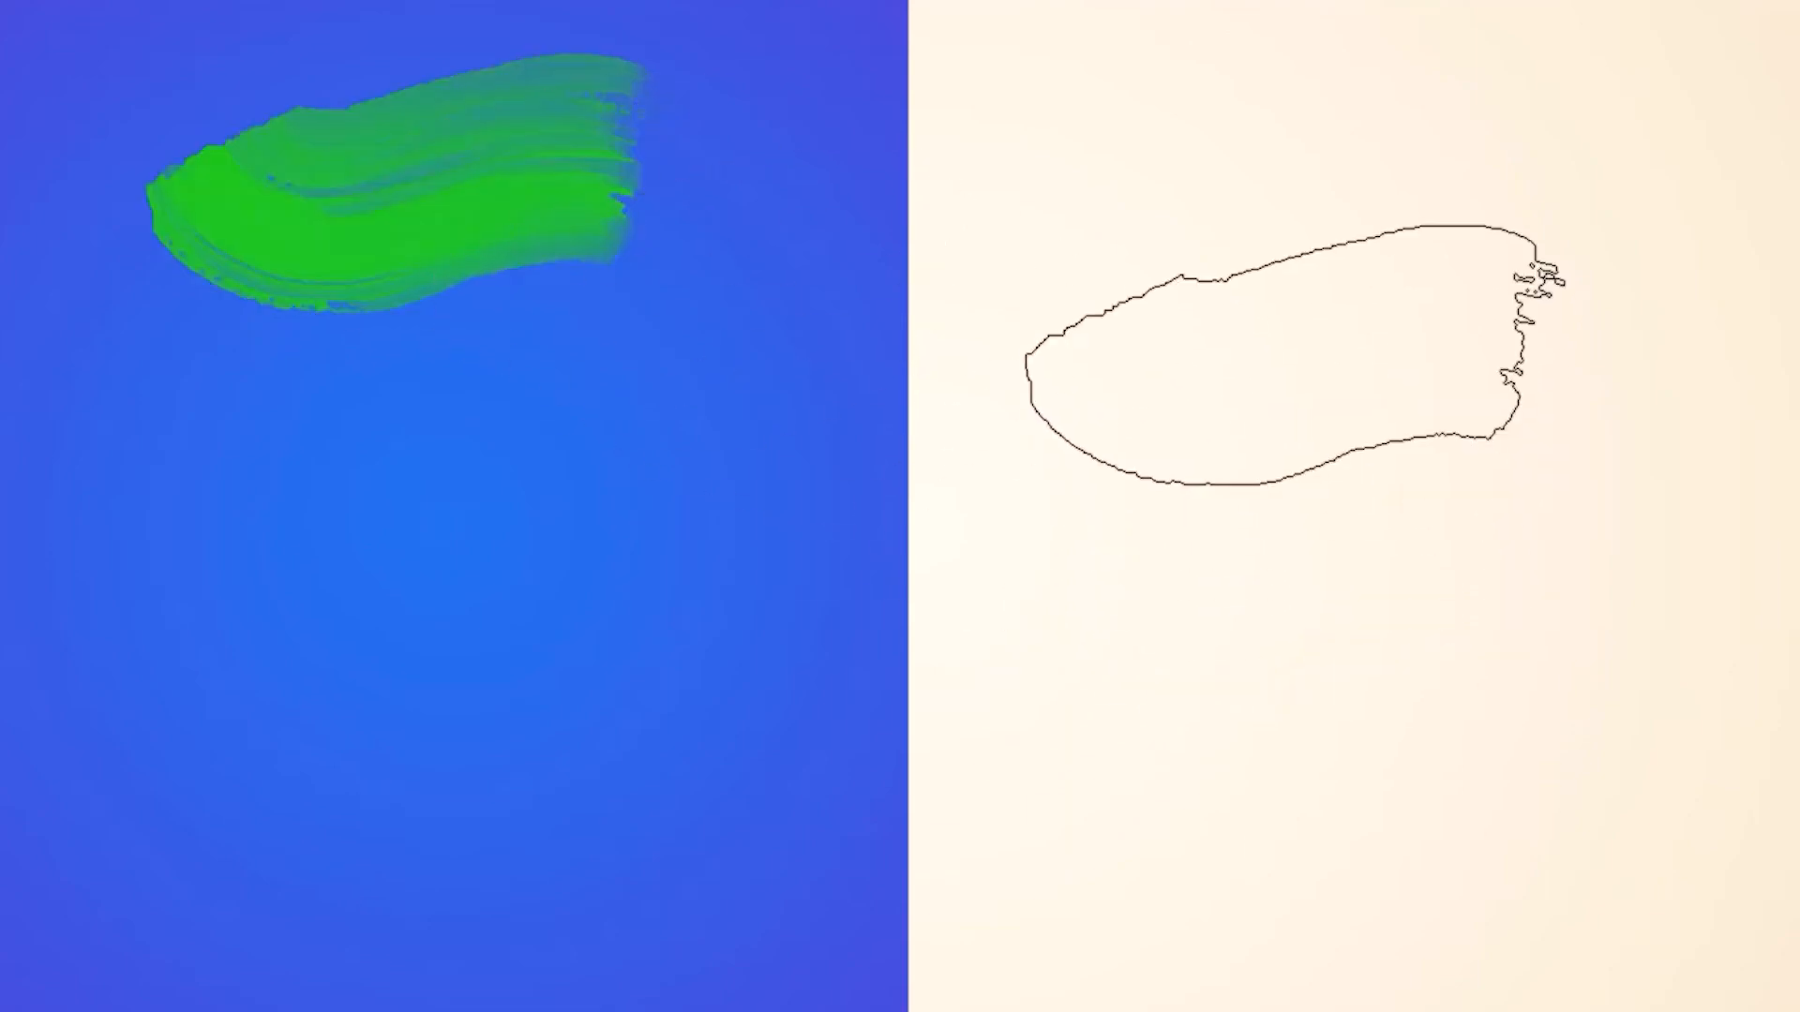
click(1338, 184)
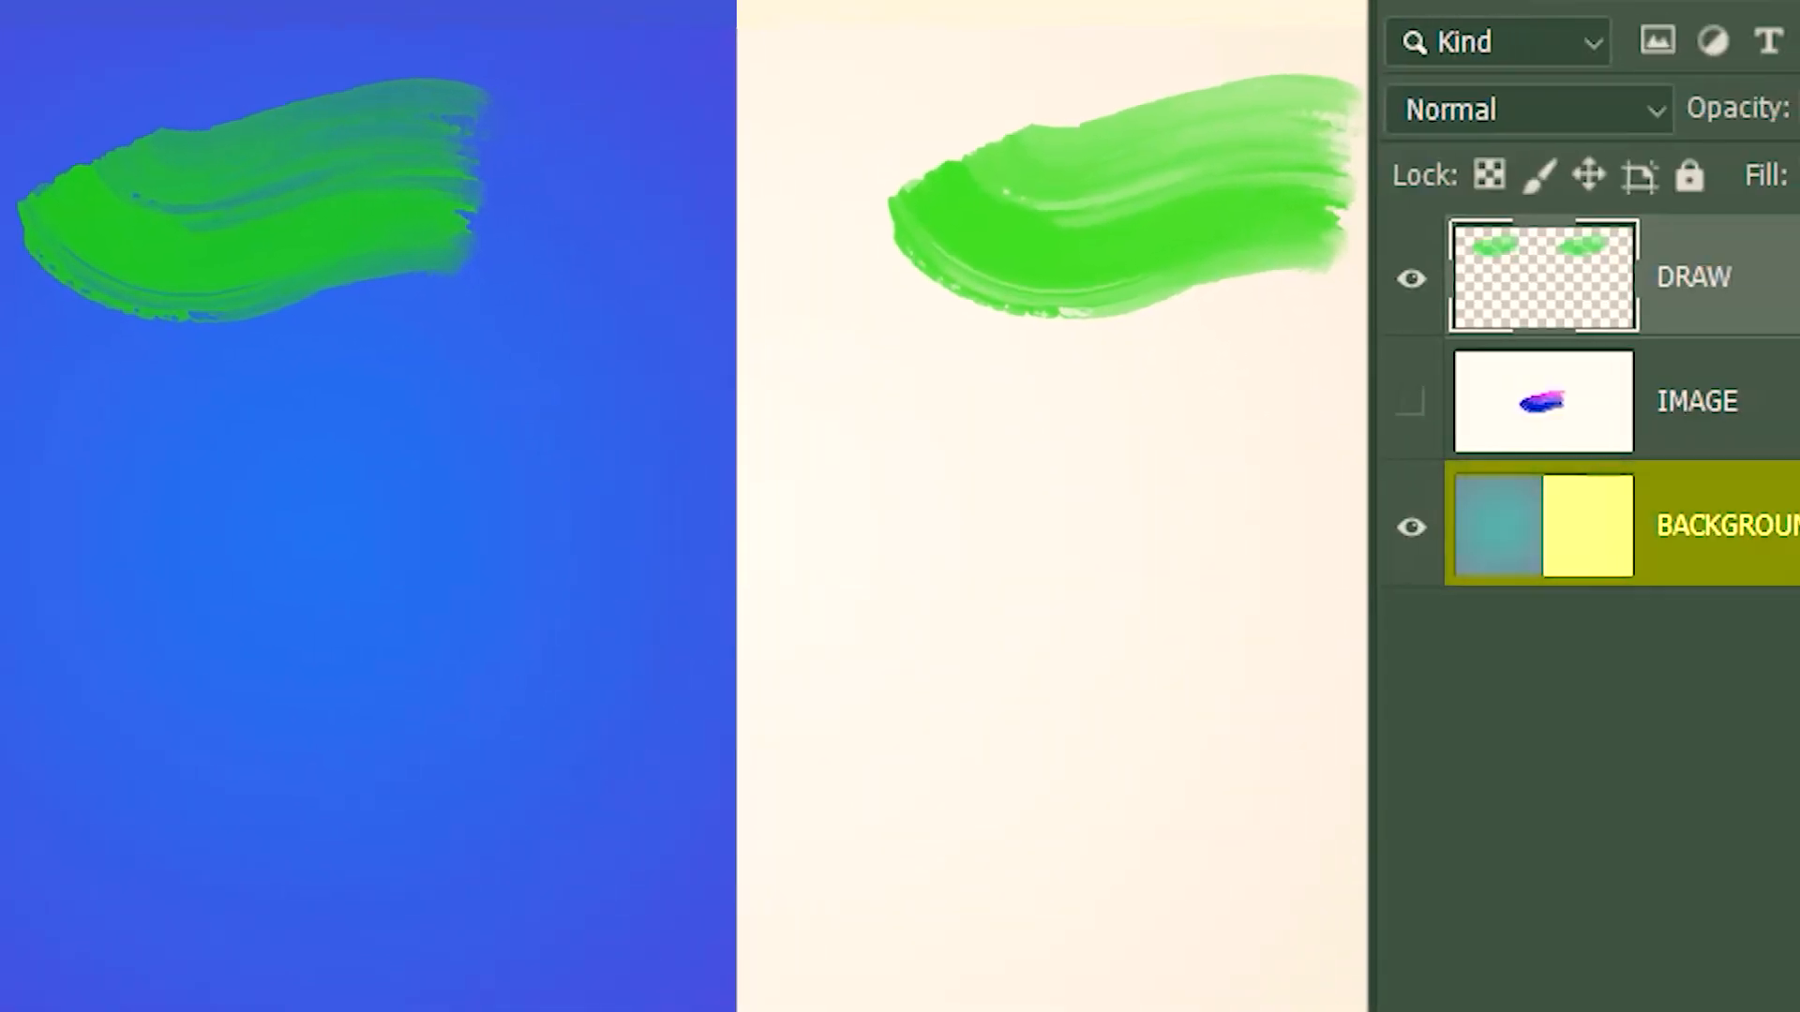
click(1652, 532)
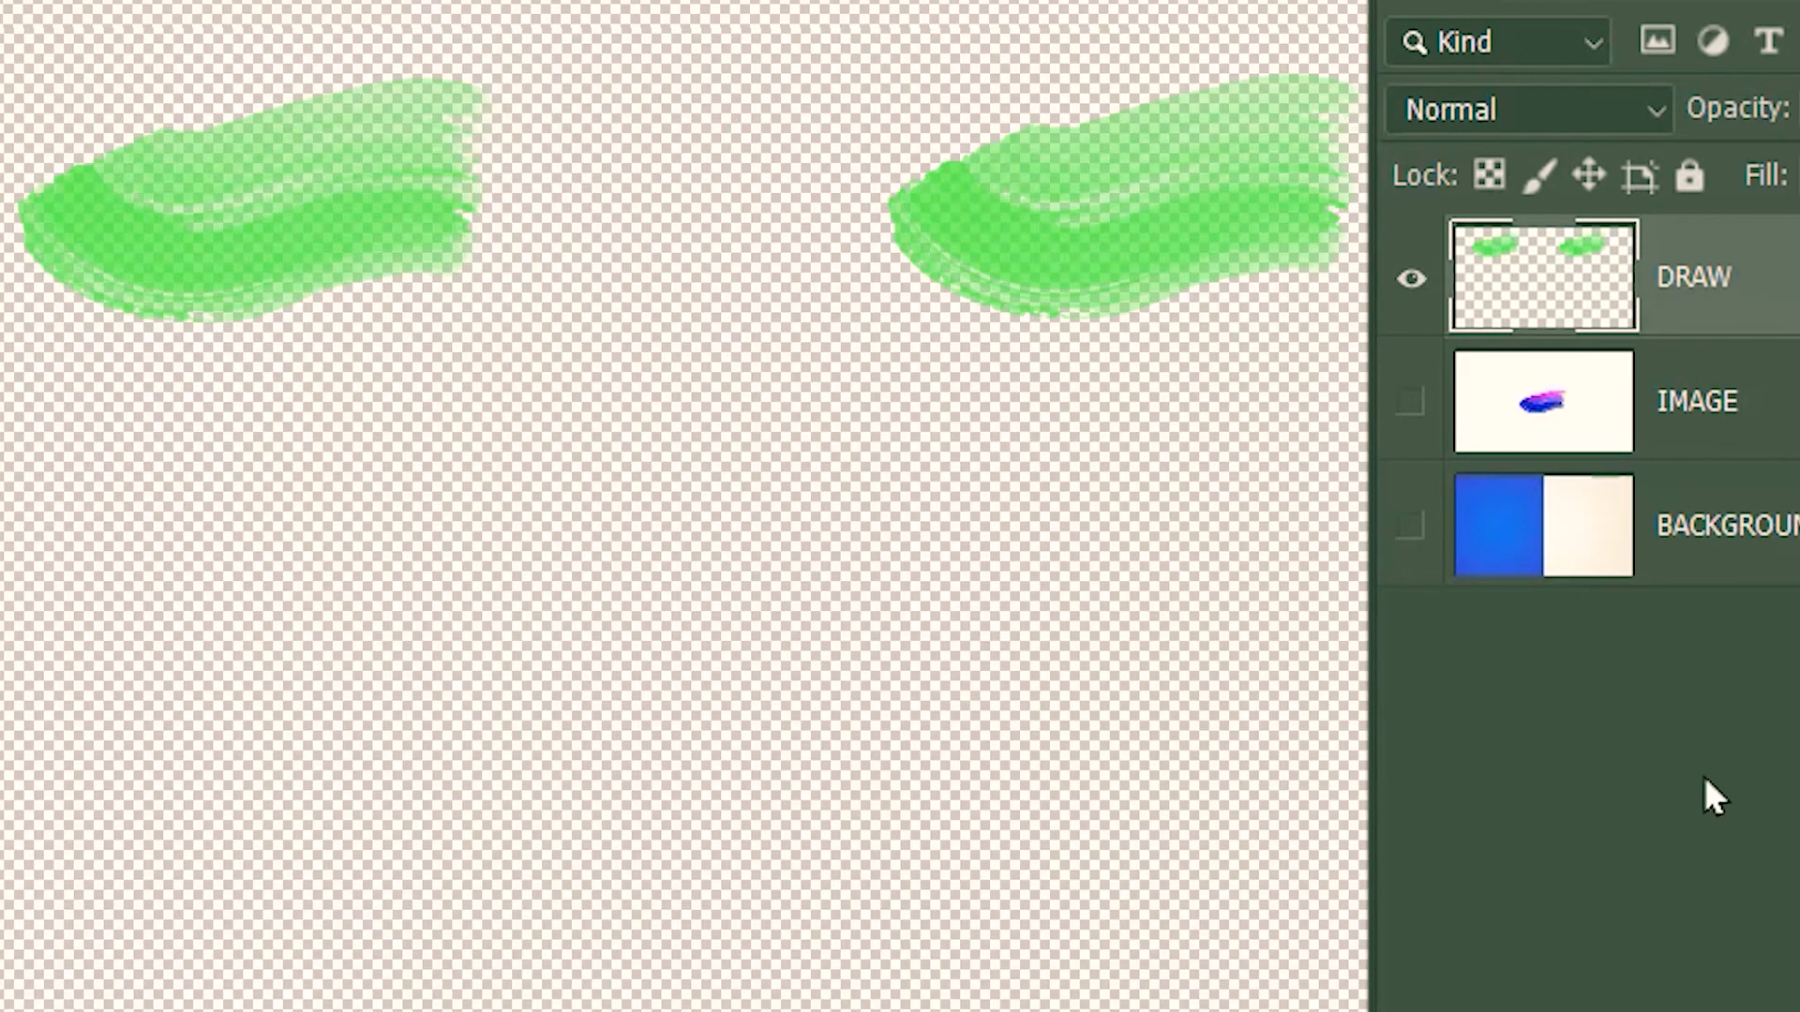
click(1411, 527)
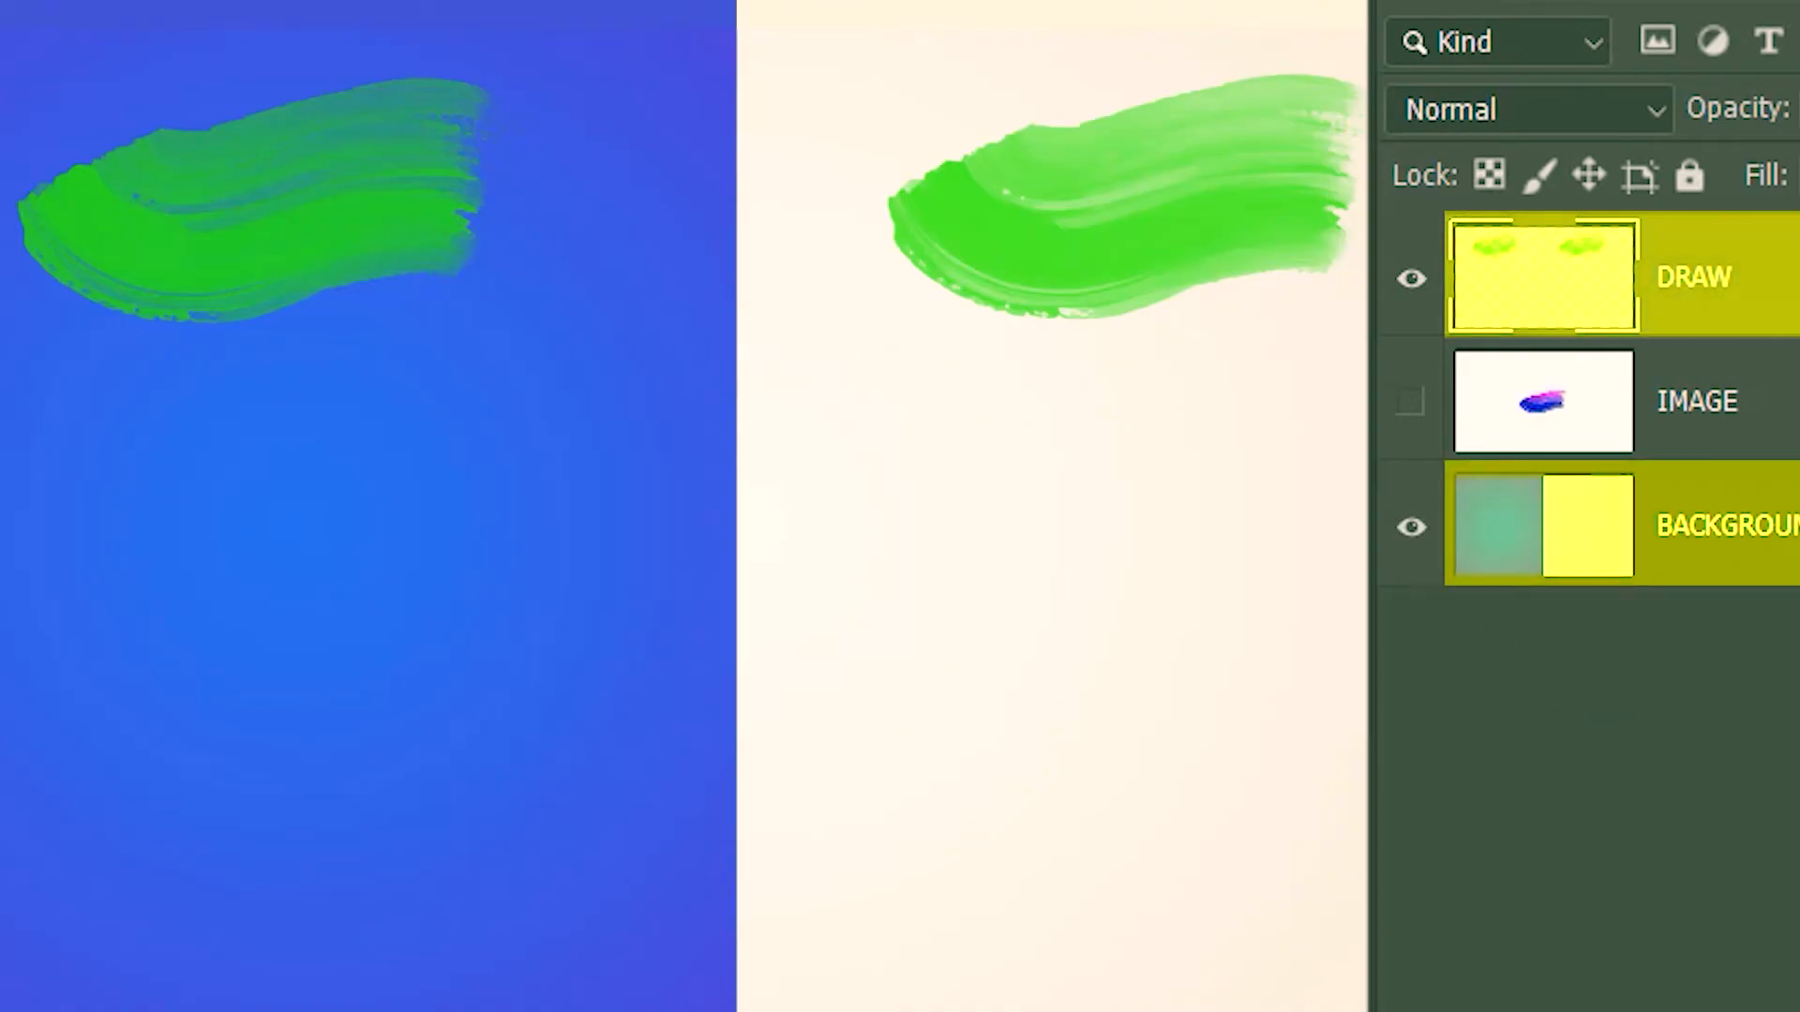
- Hide the DRAW and BACKGROUND layers and show the colored IMAGE layer
click(1410, 279)
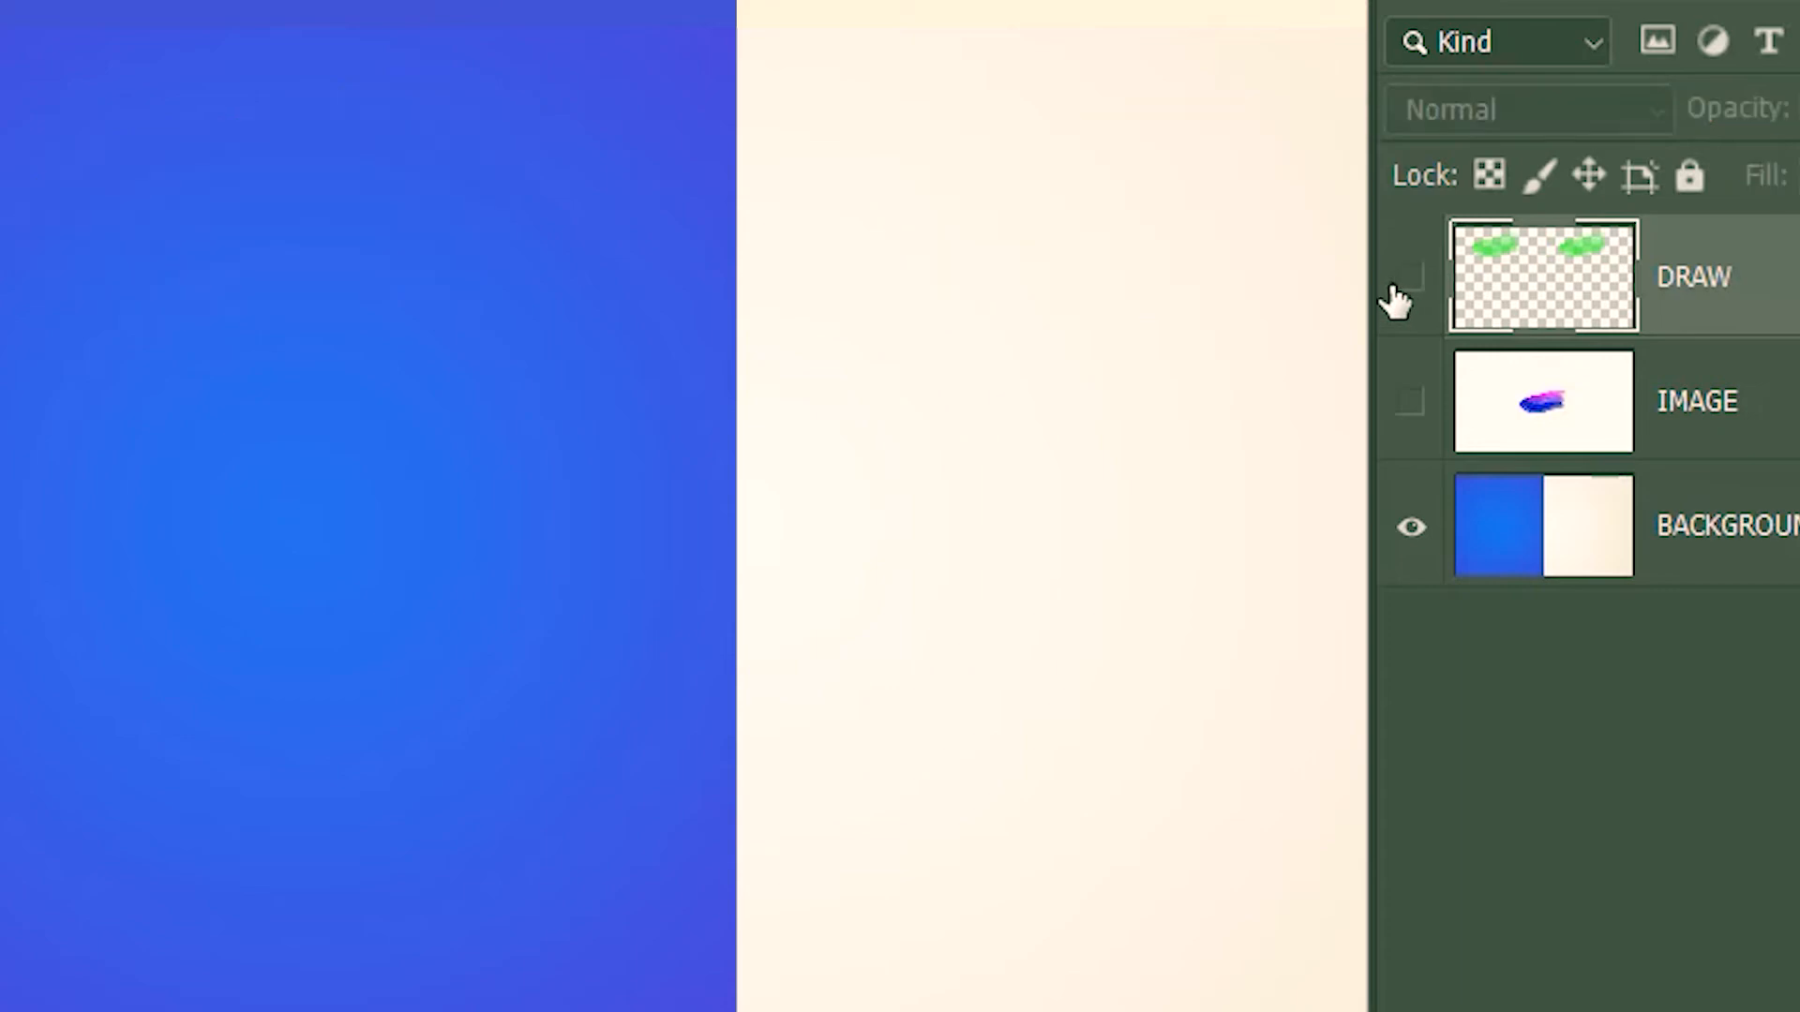
click(1404, 537)
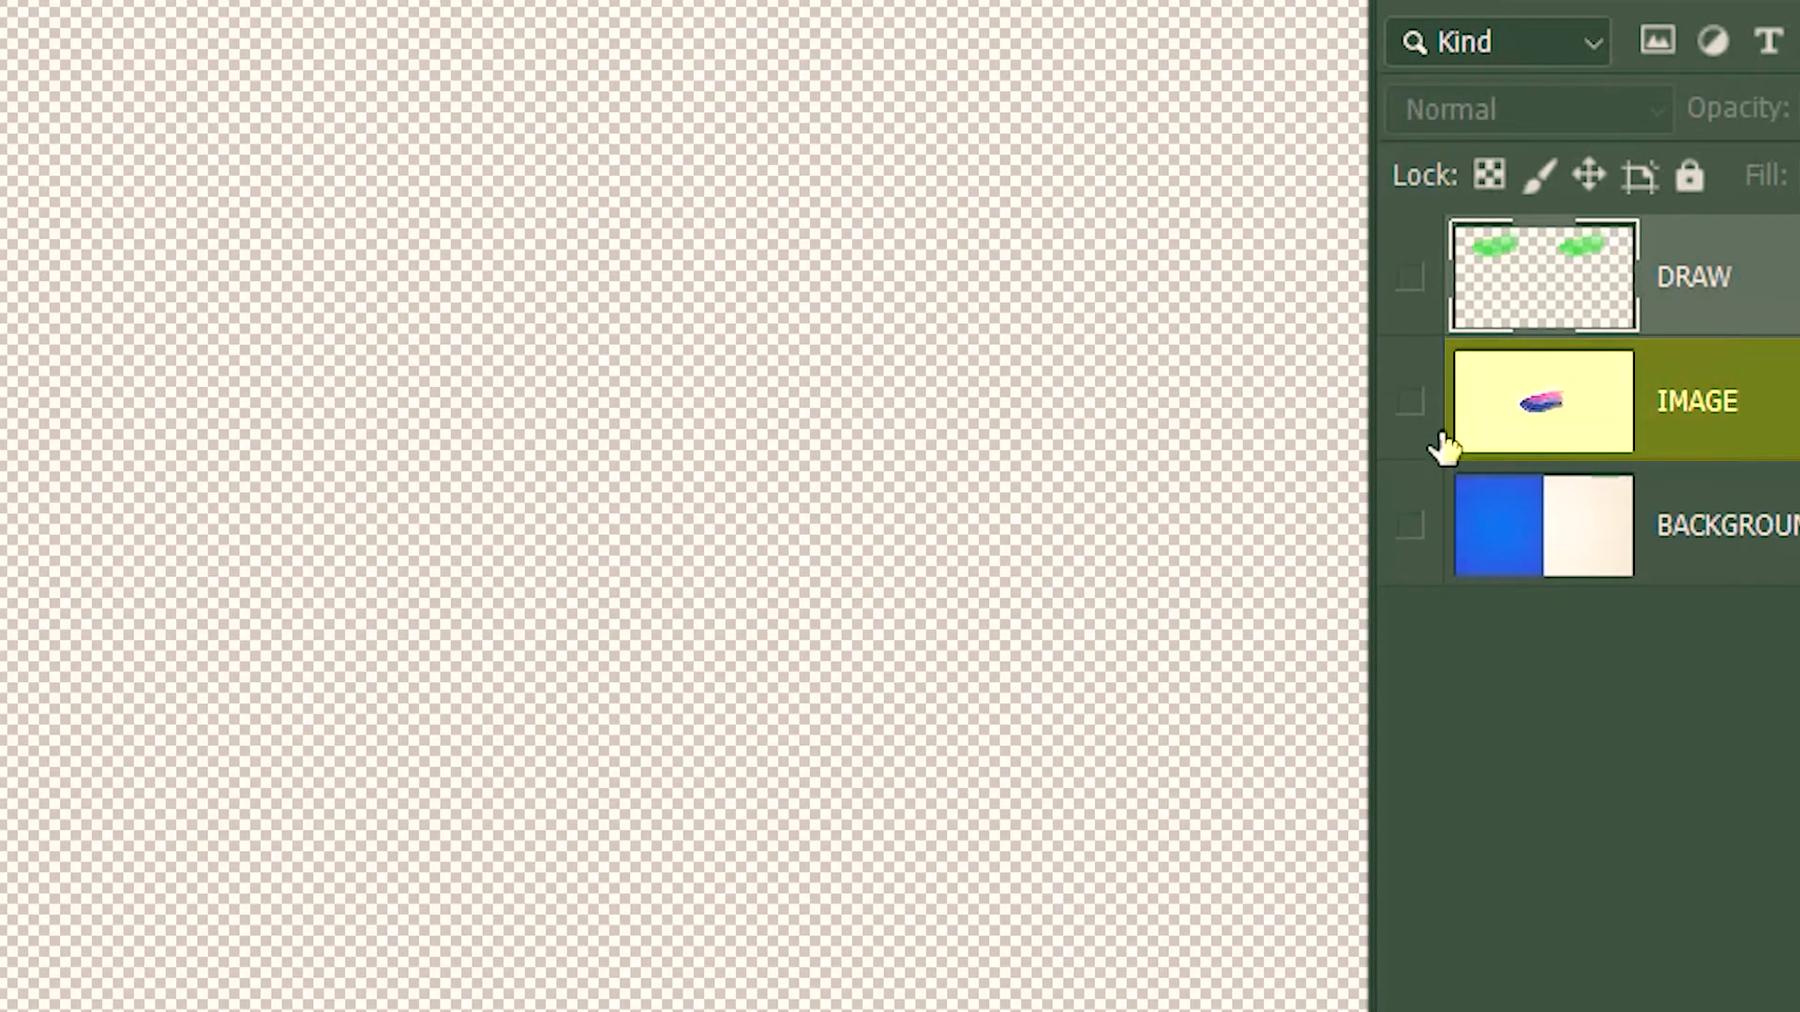
click(1413, 409)
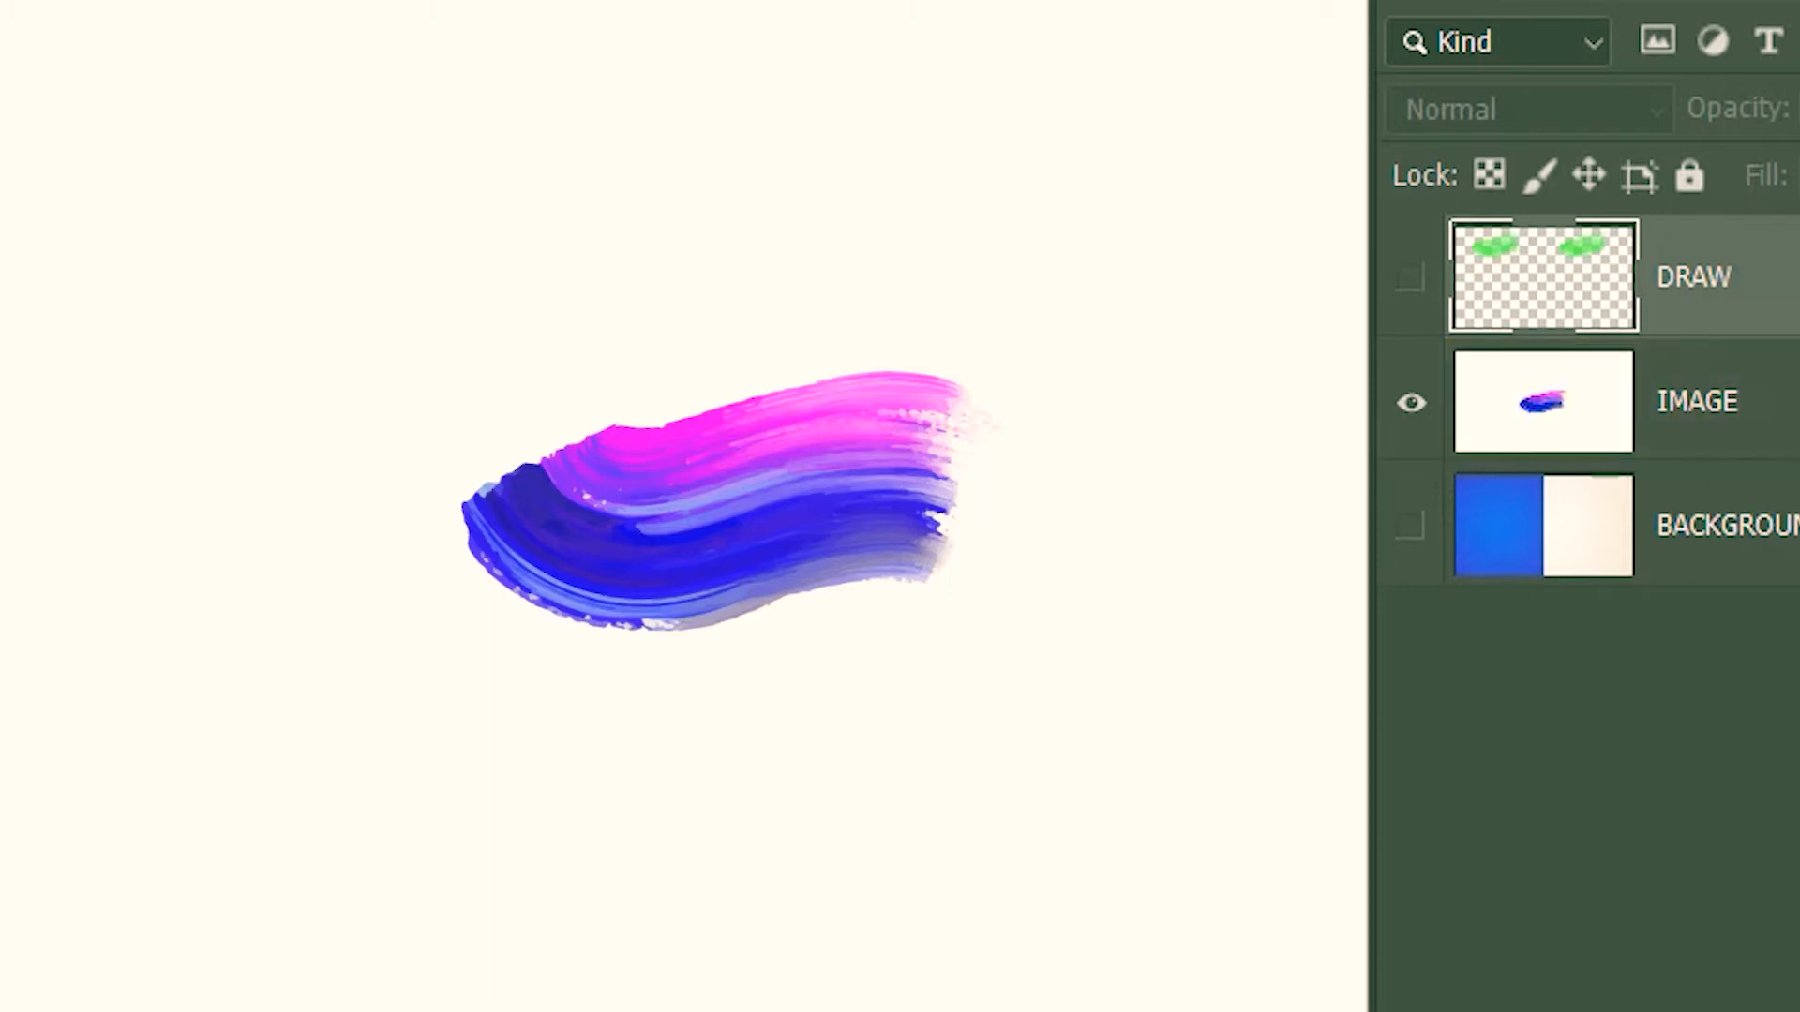
- Copy the colored IMAGE layer into the Untitled-1 document
click(1697, 402)
key(ctrl+c)
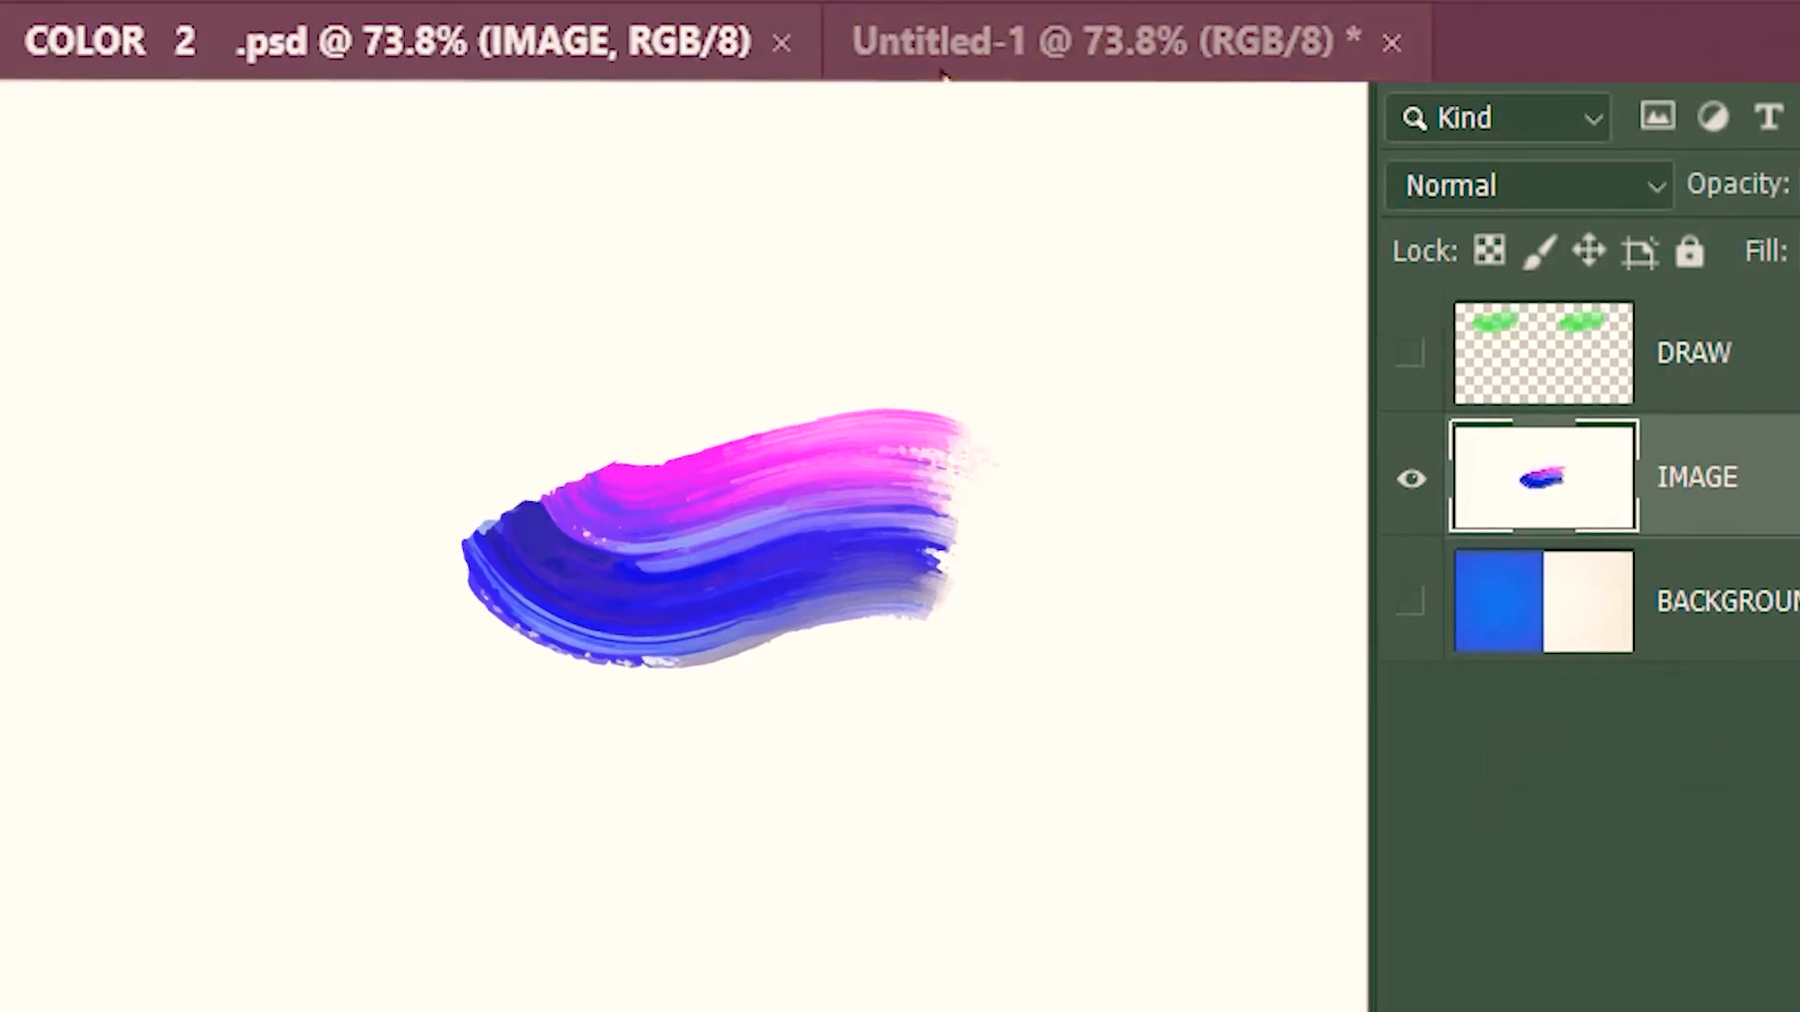
click(928, 56)
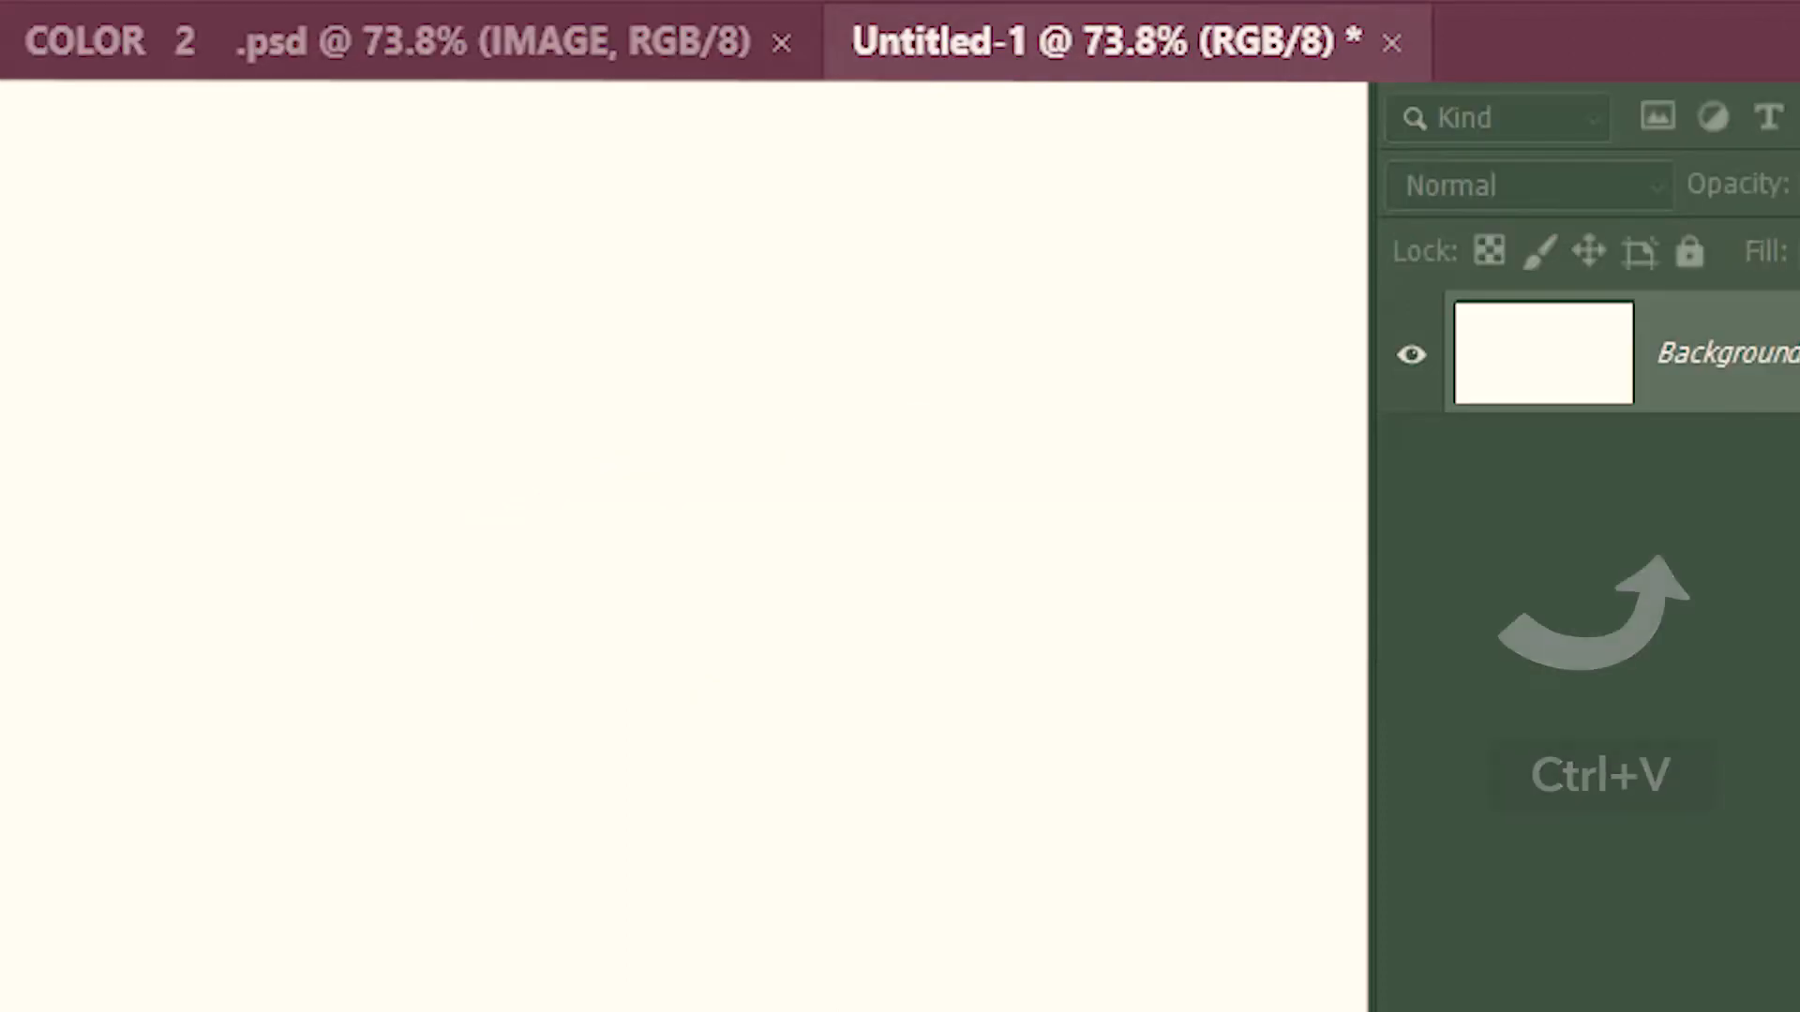
key(ctrl+v)
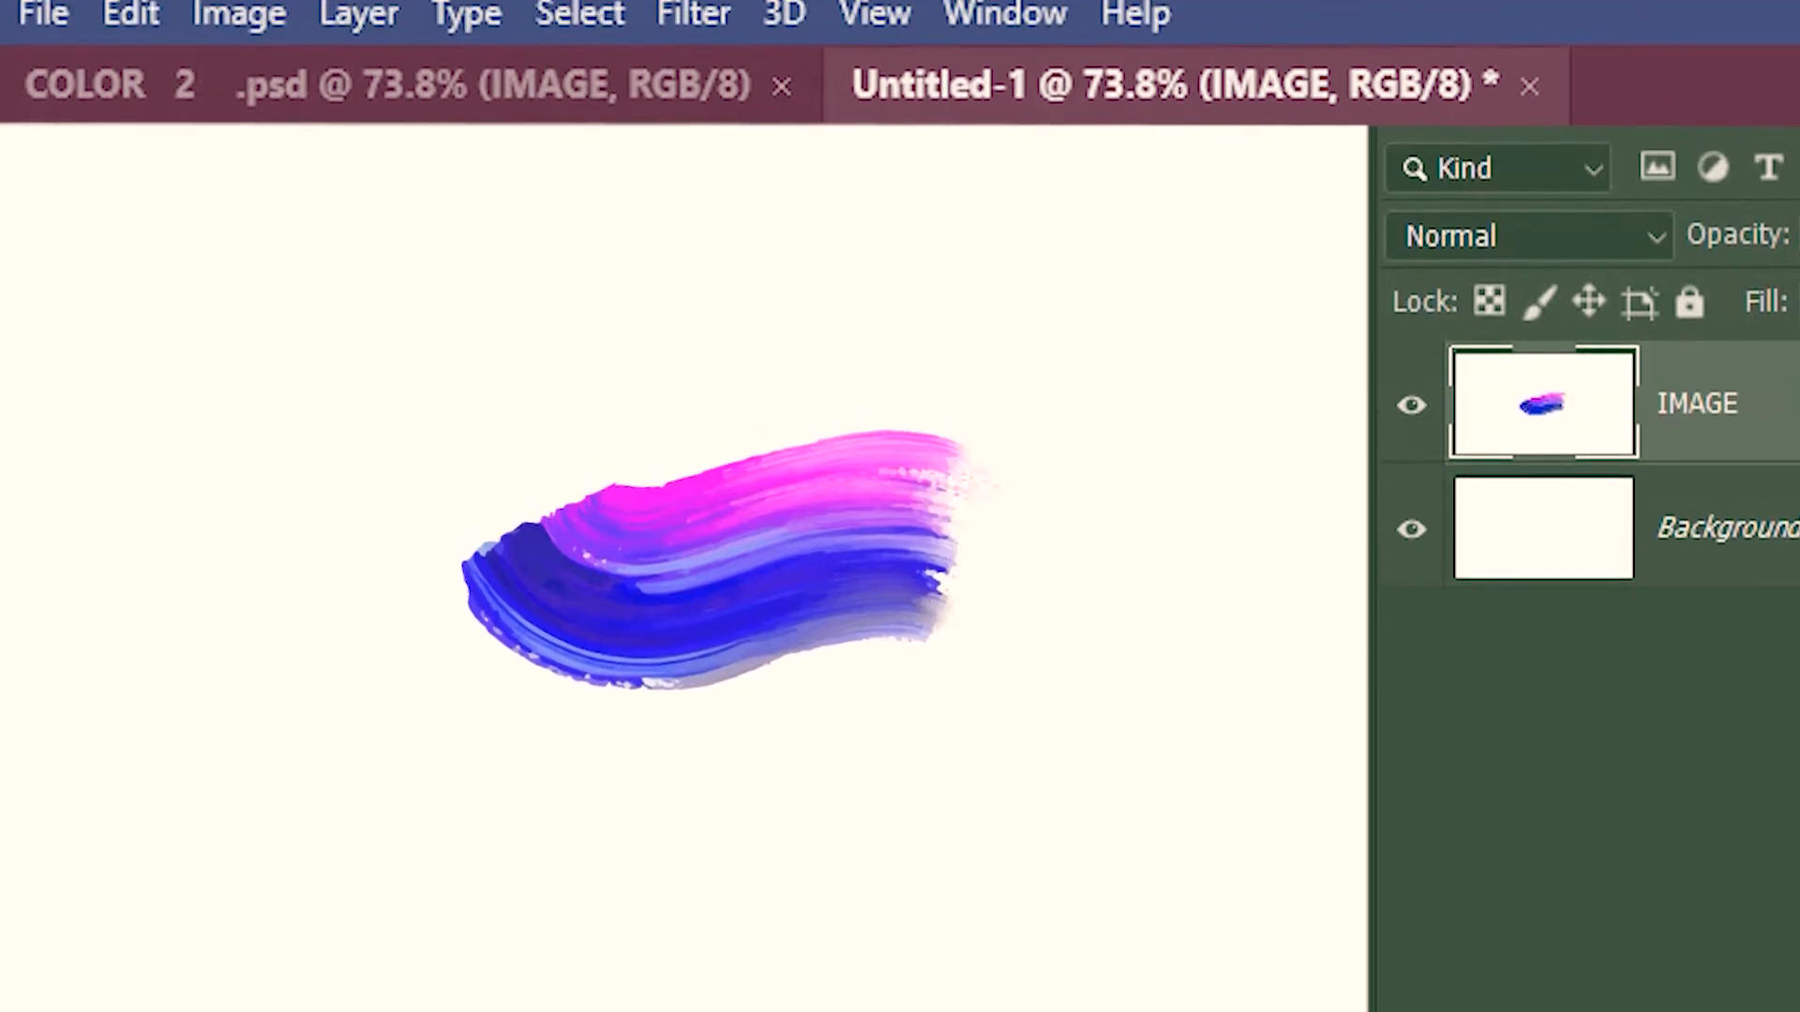
- Convert the paint stroke document Untitled-1 to Grayscale mode without flattening, discarding its color information
click(234, 28)
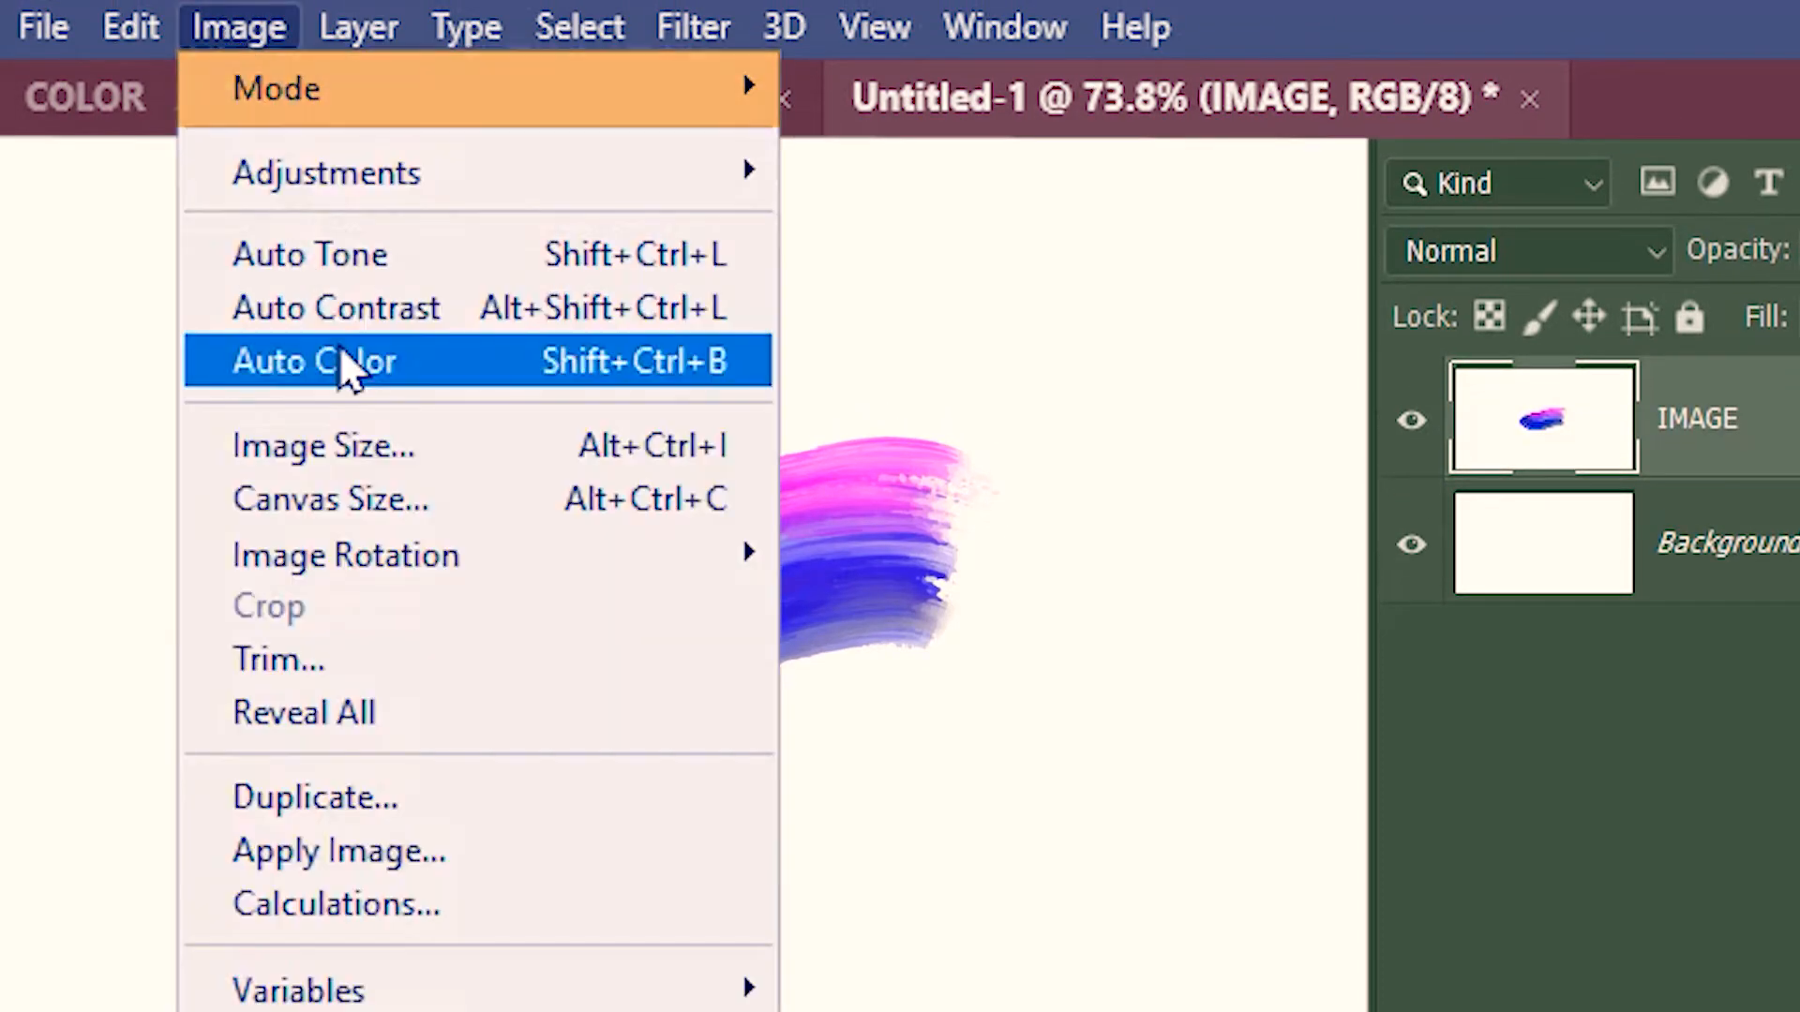
mouse_move(394, 75)
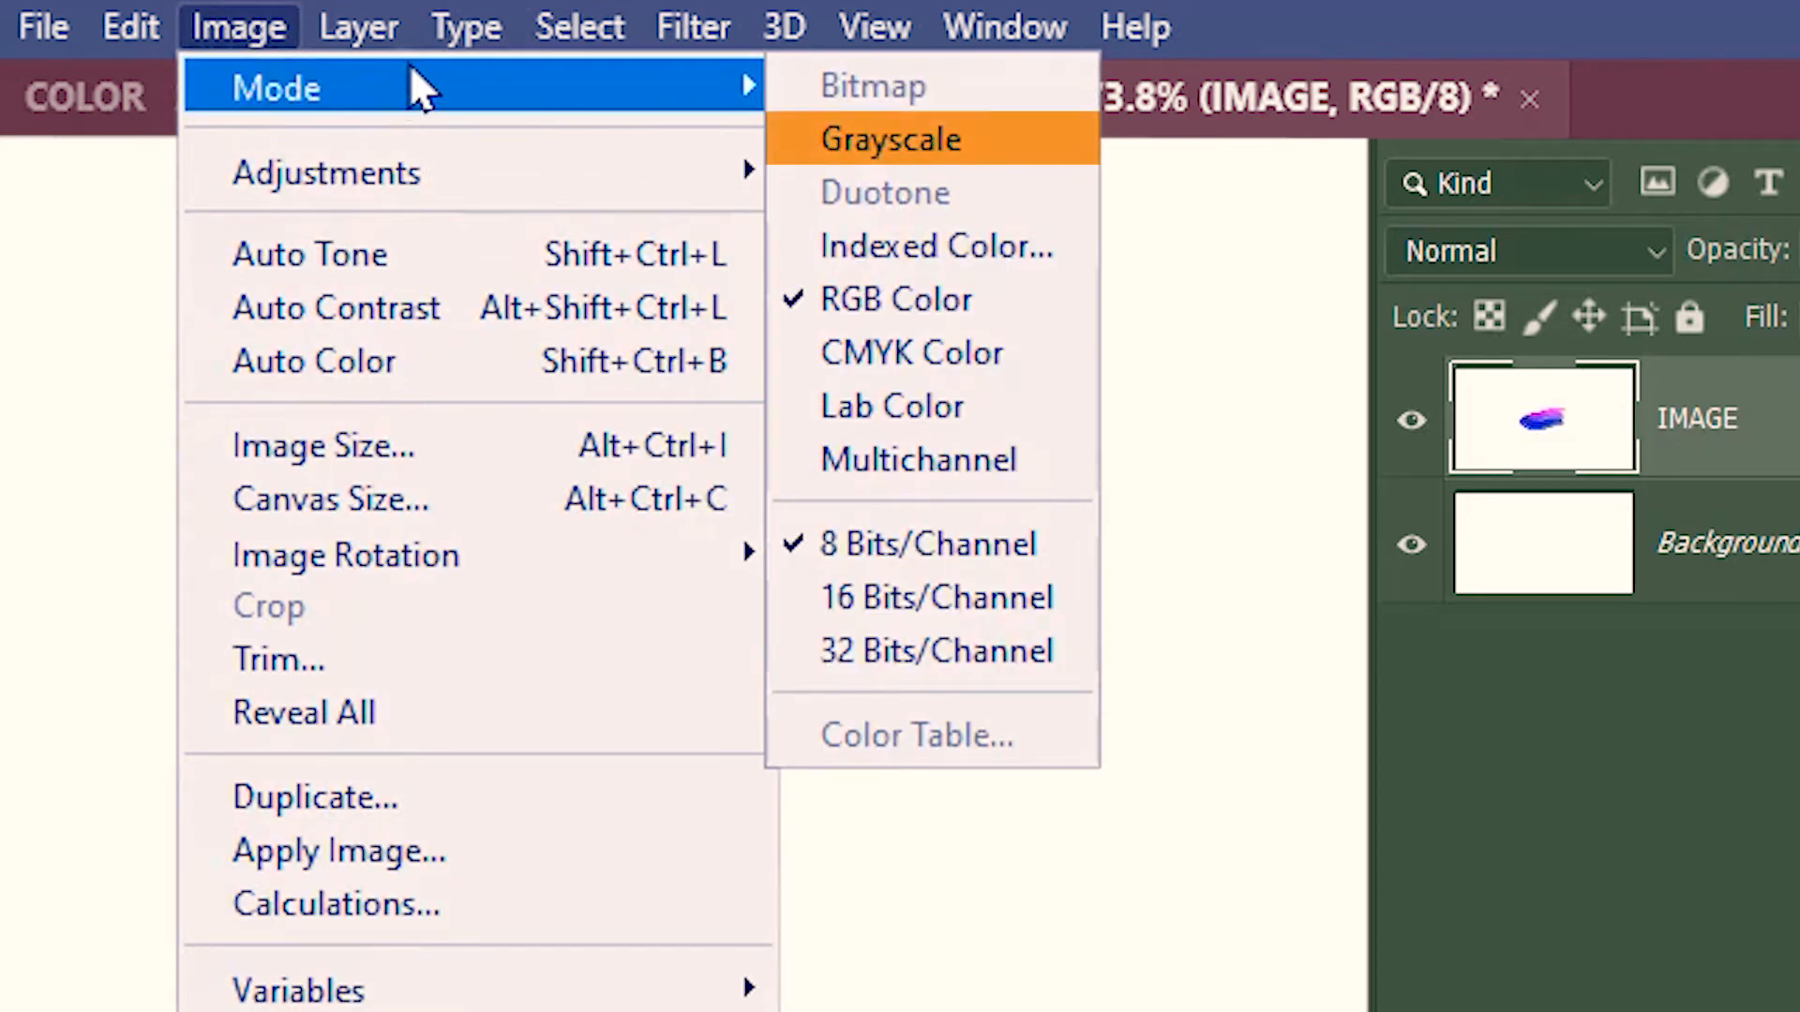
click(918, 142)
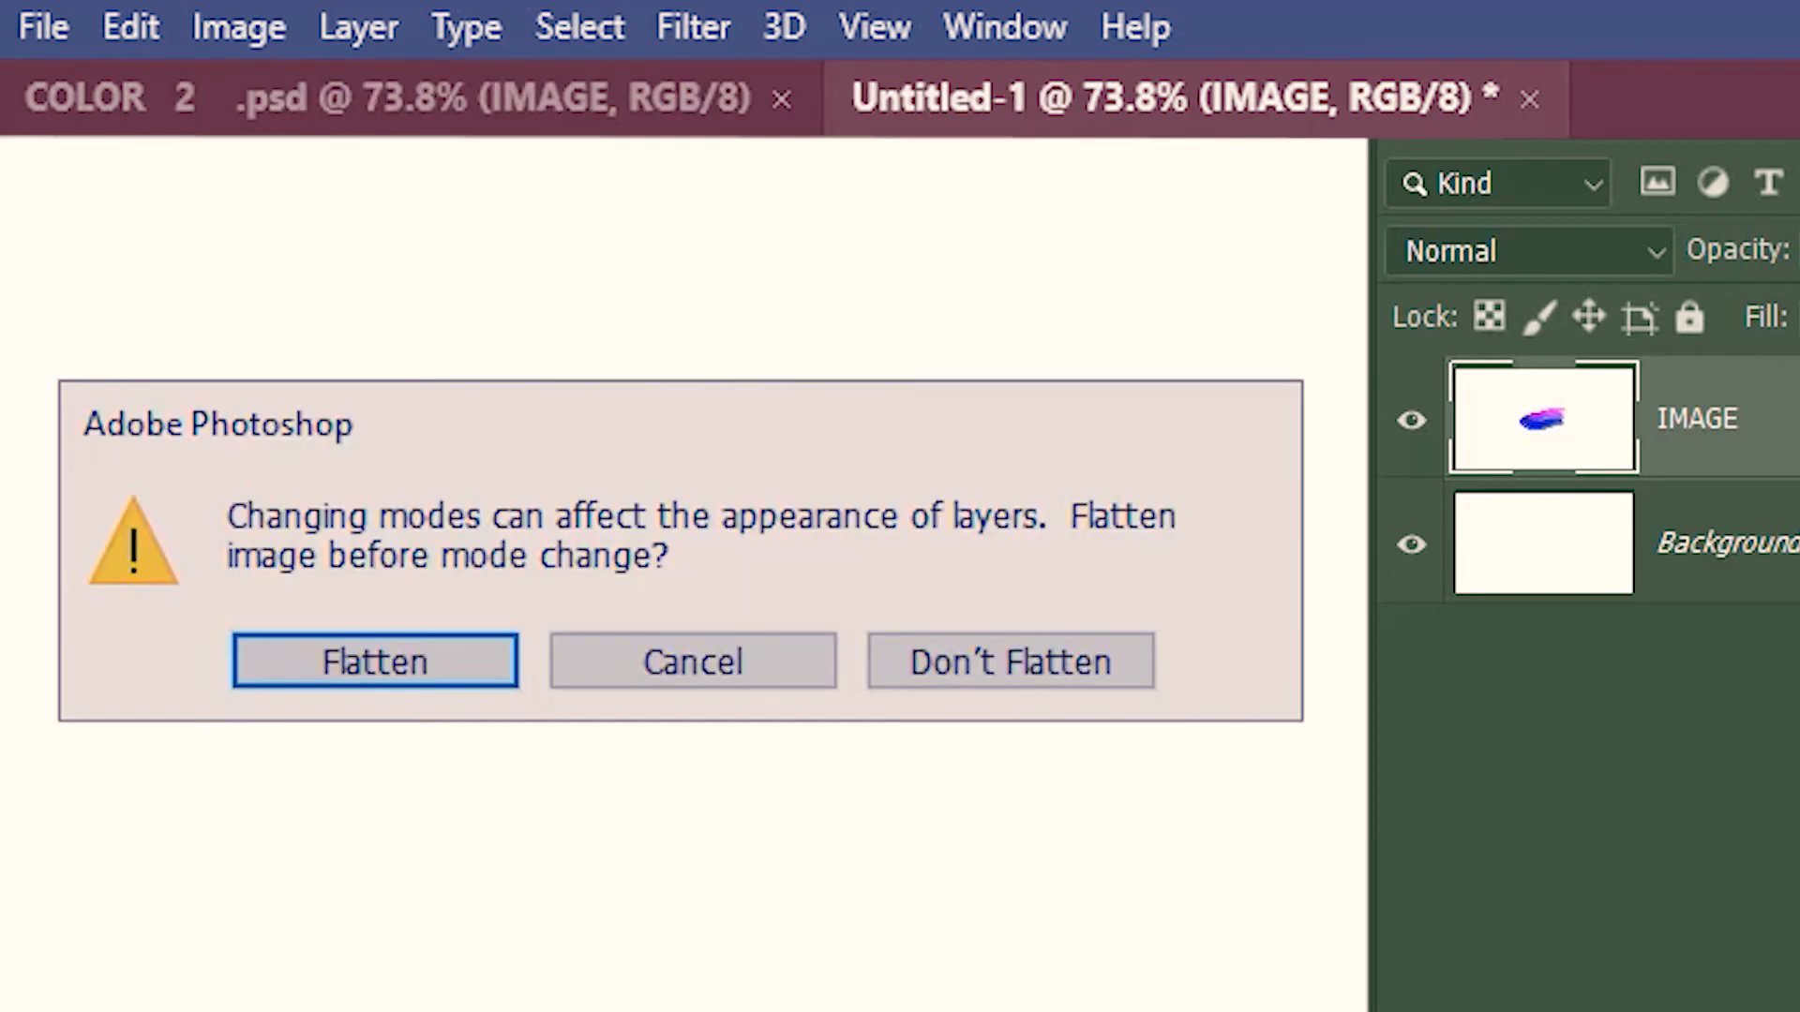
click(1057, 668)
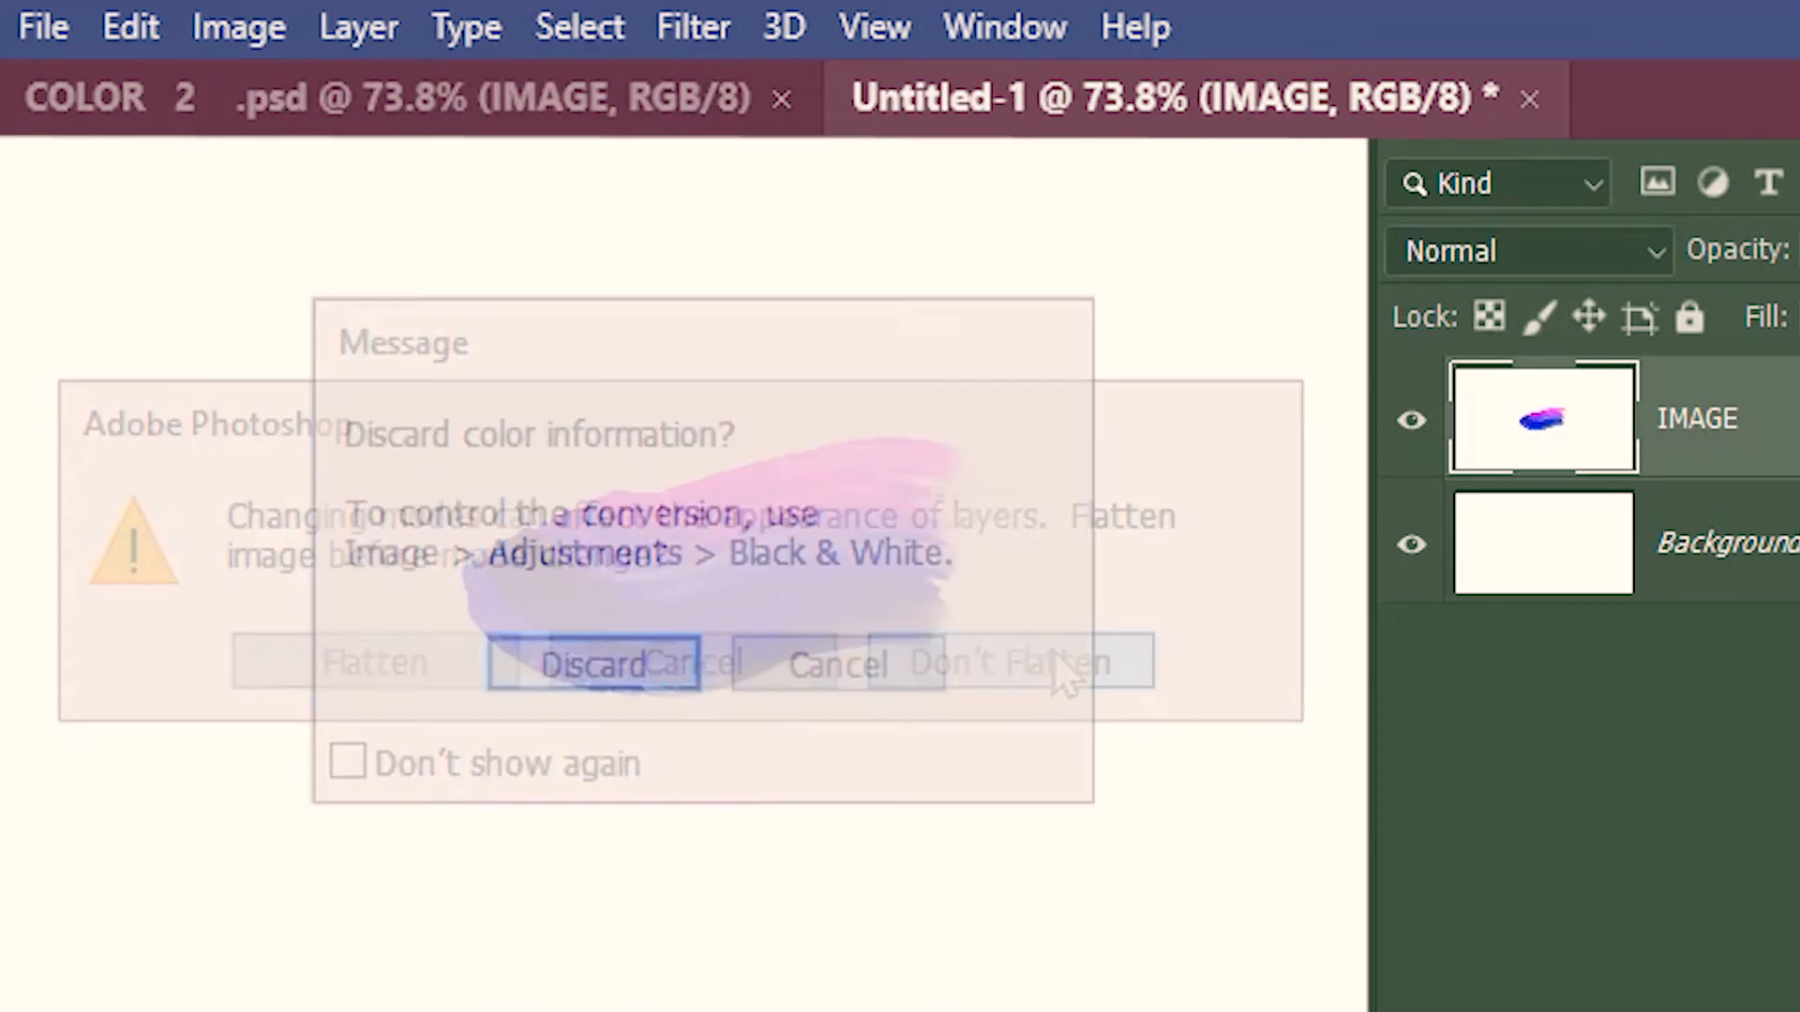
click(641, 662)
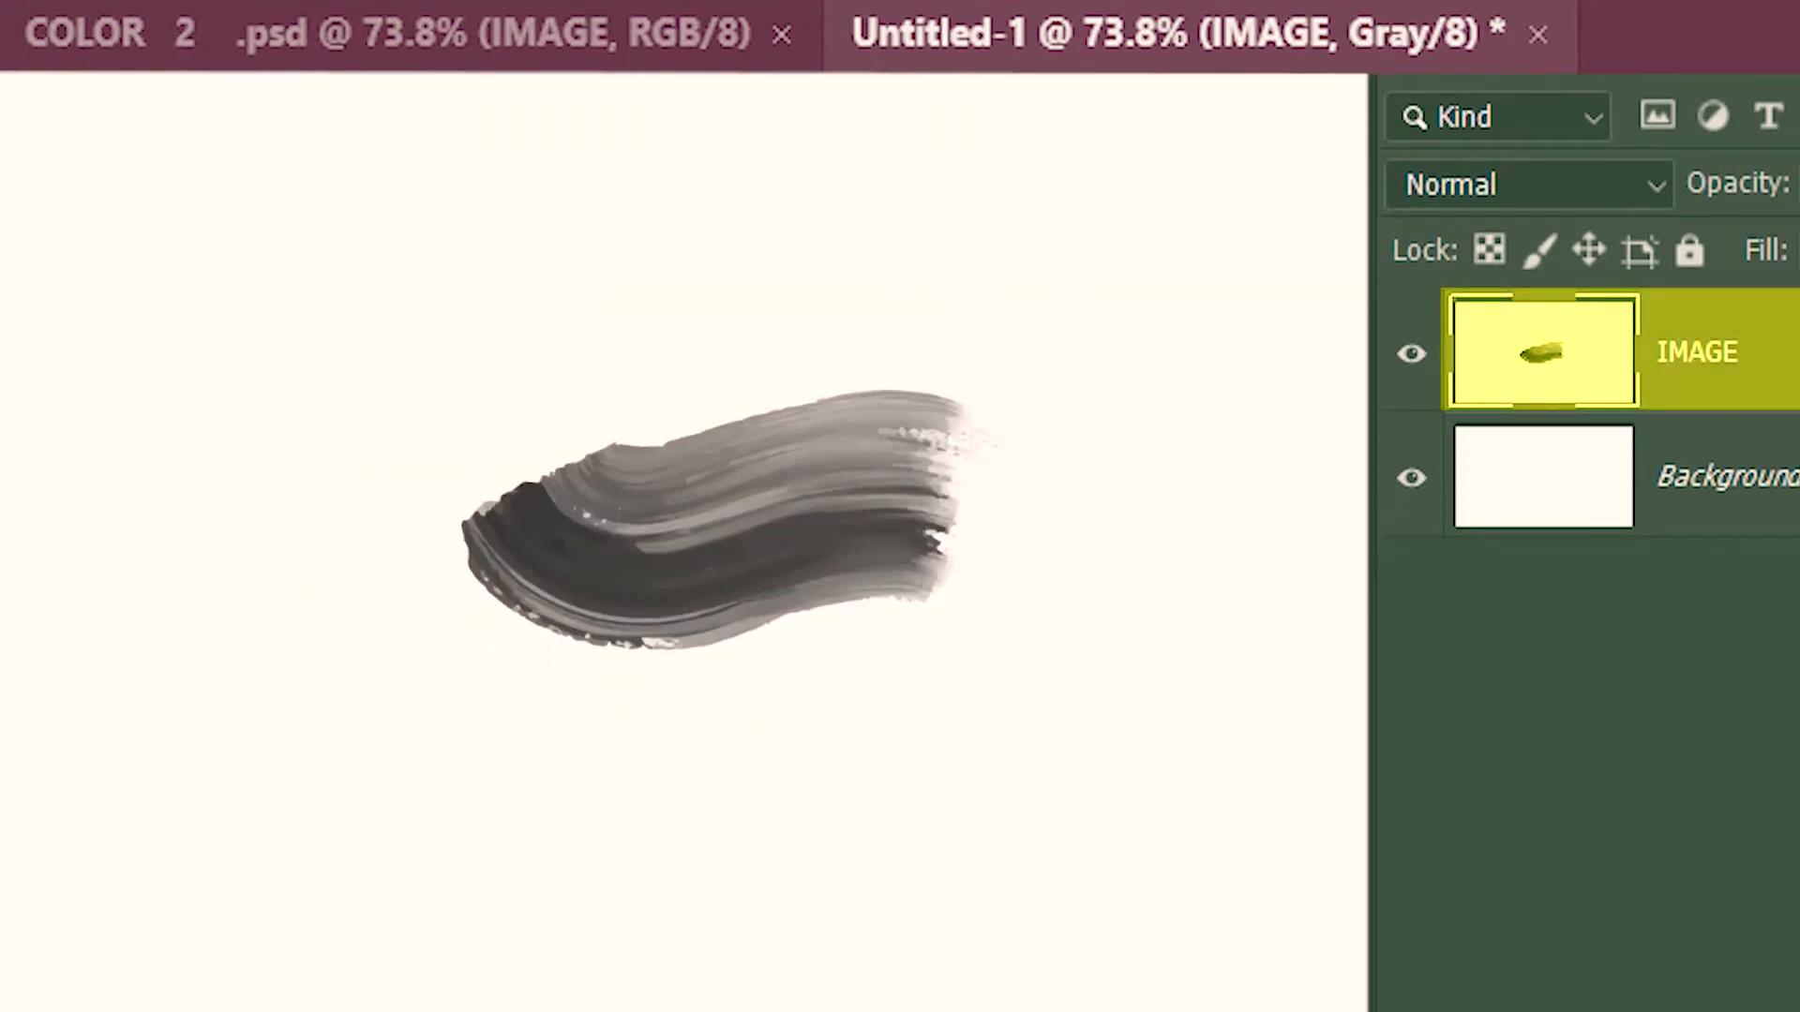
- Copy the grayscale IMAGE layer from Untitled-1 into COLOR 2.psd above the colored IMAGE layer
key(ctrl+c)
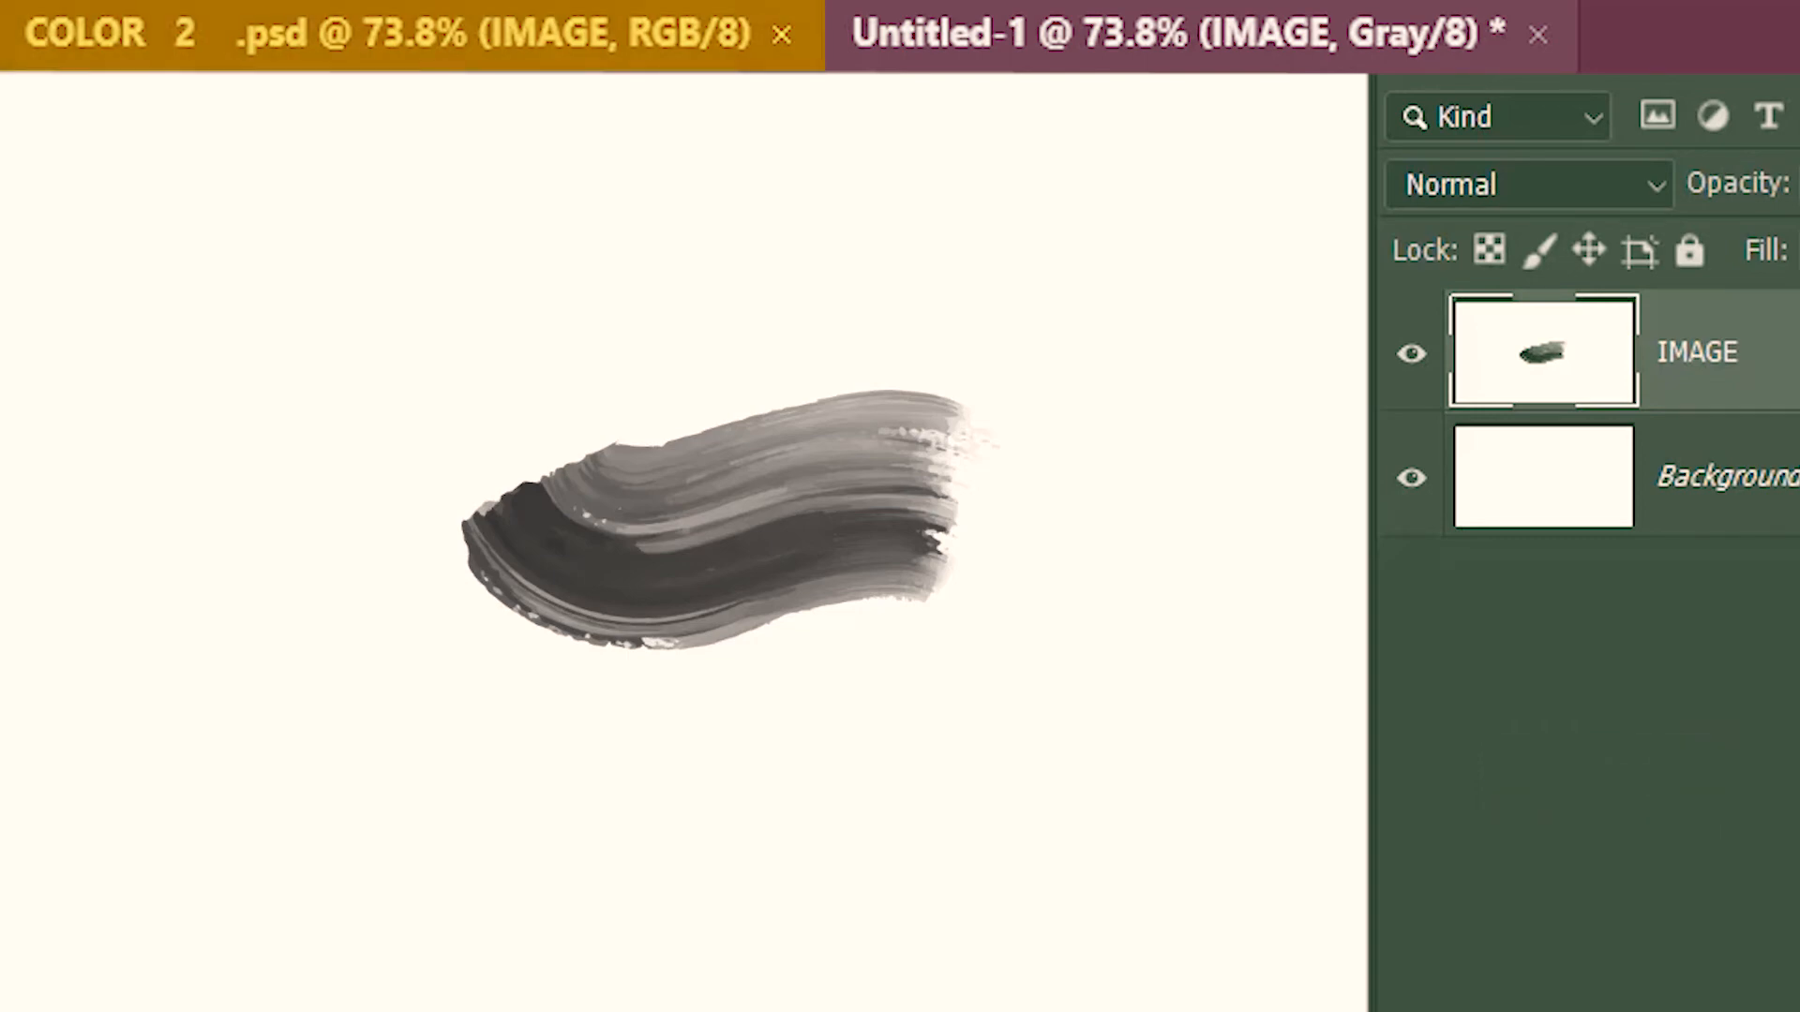
click(547, 65)
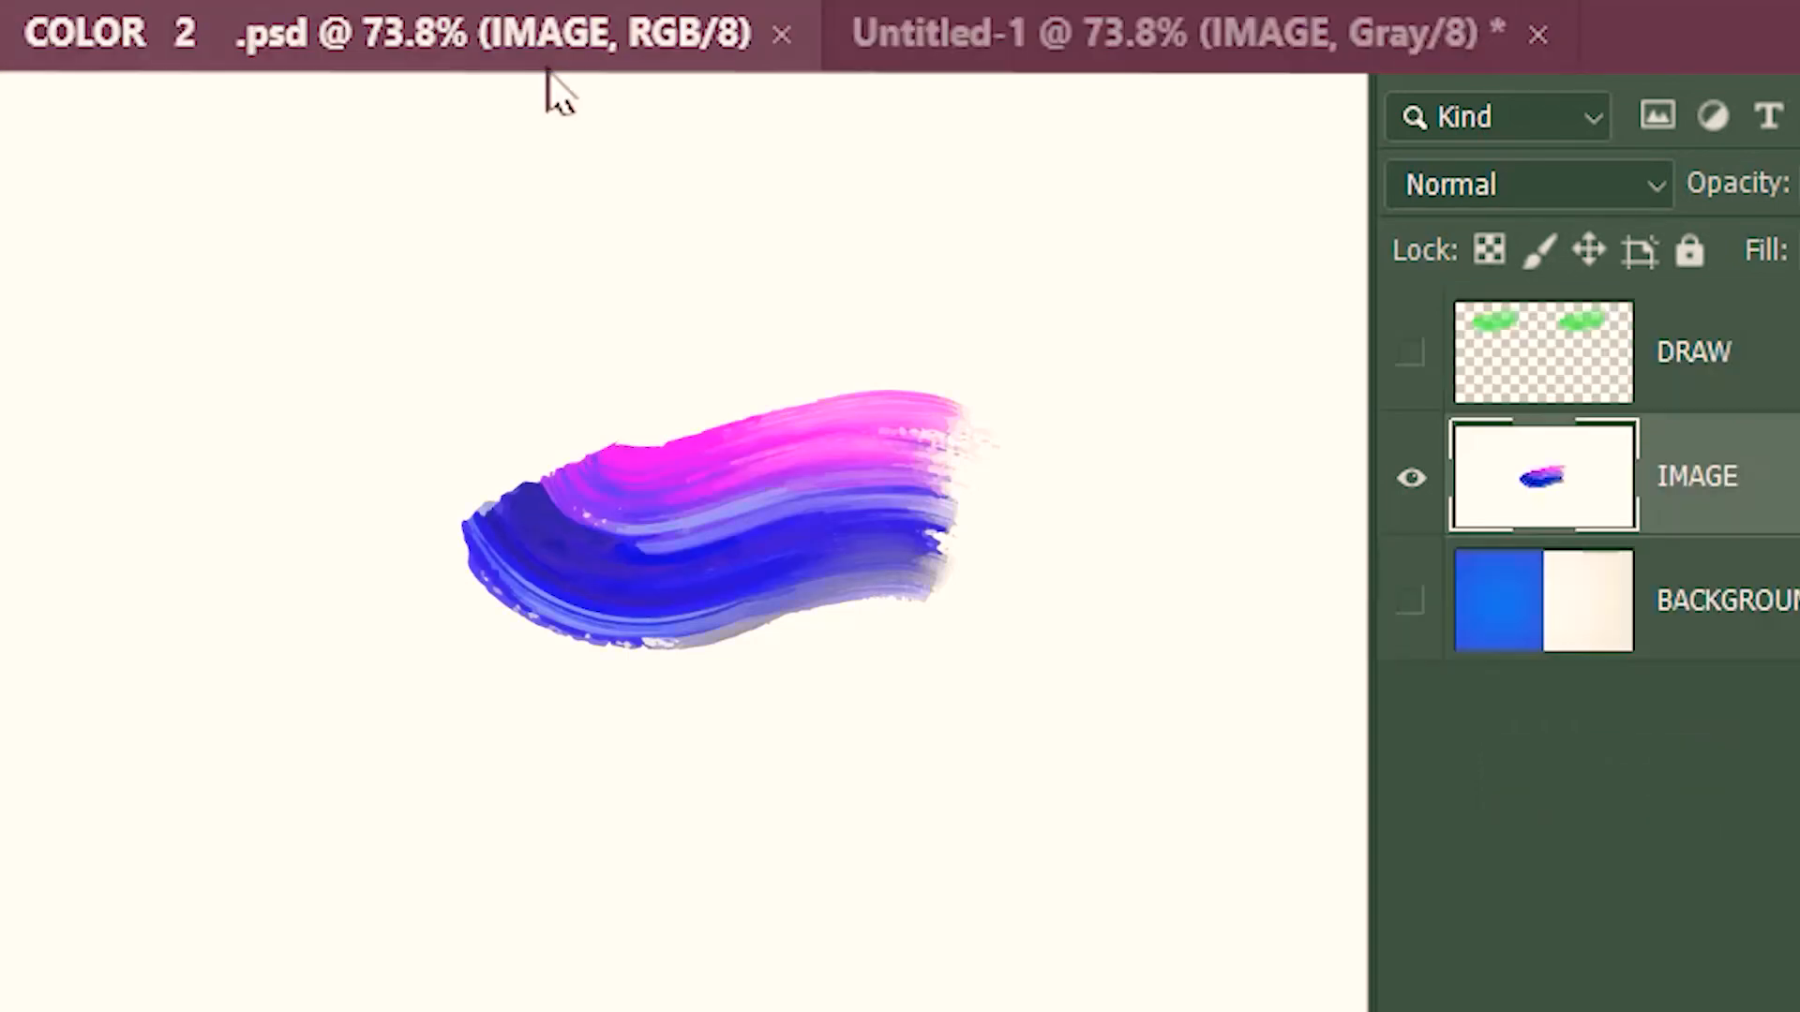
key(ctrl+v)
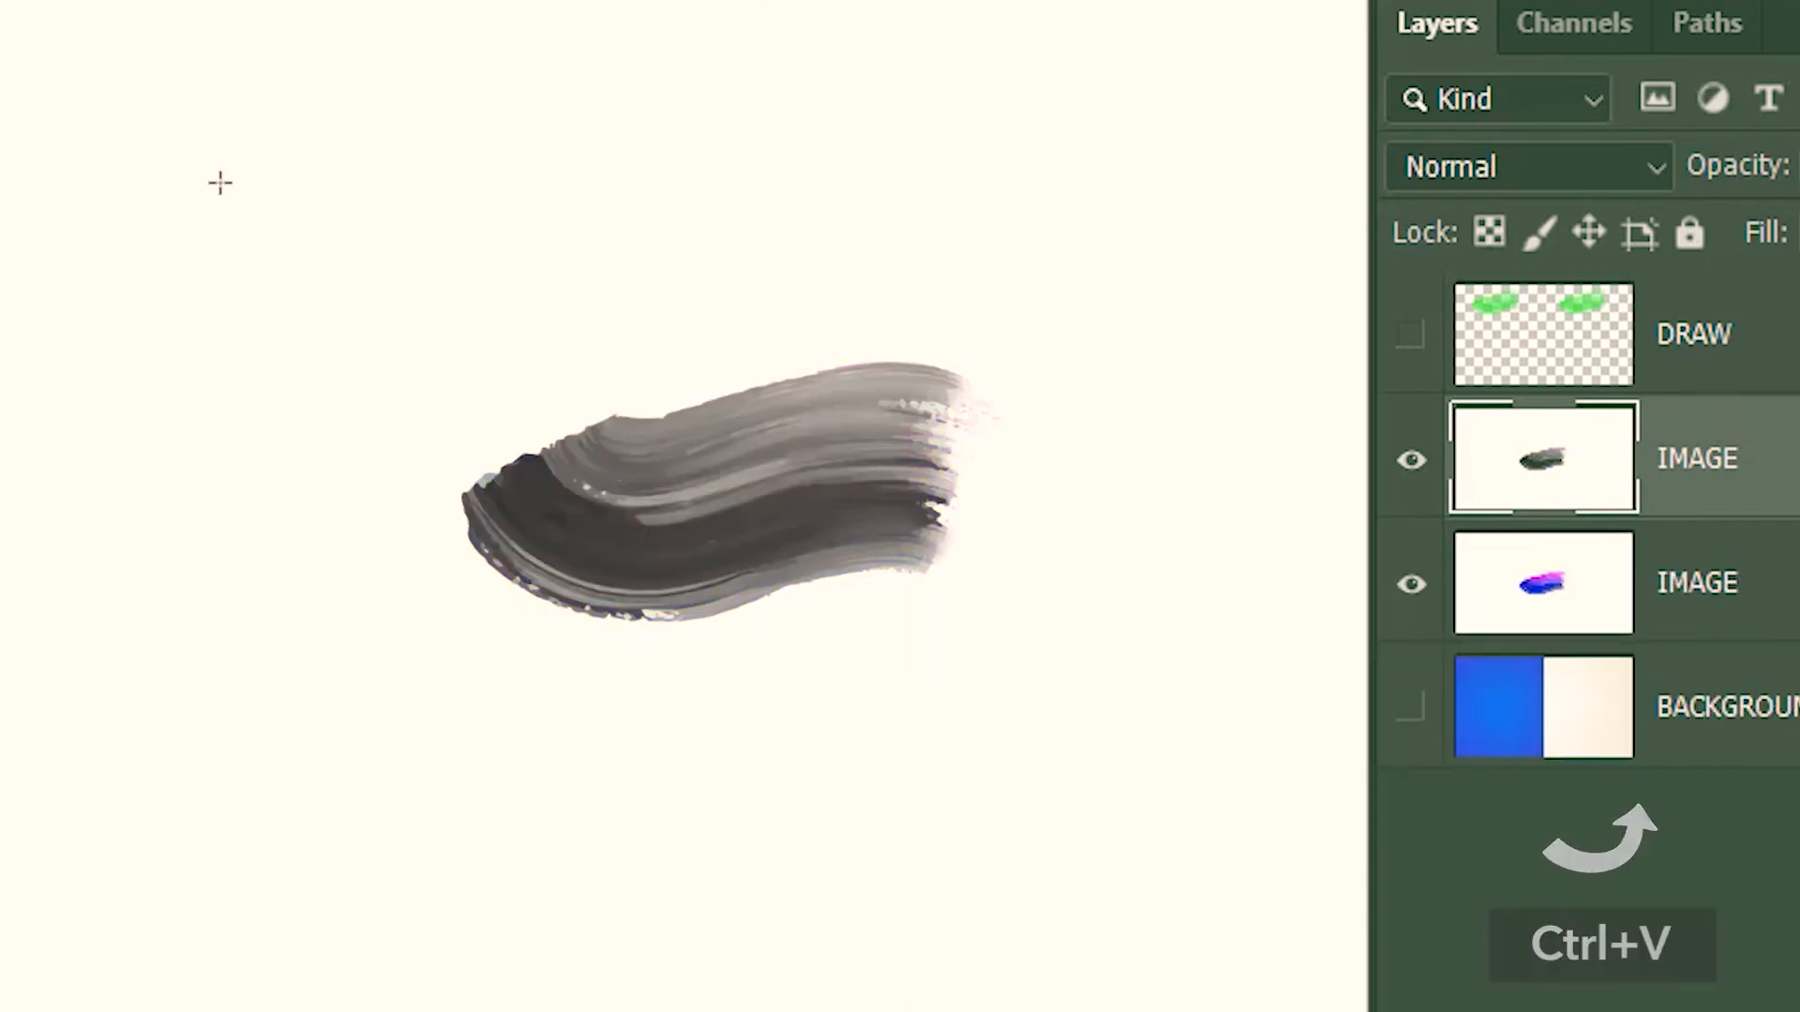
- Define a brush preset named NO_COLOR from a rectangular selection around the grayscale paint stroke, and deselect
mouse_move(421, 340)
mouse_down()
mouse_move(1088, 688)
mouse_move(1037, 673)
mouse_up()
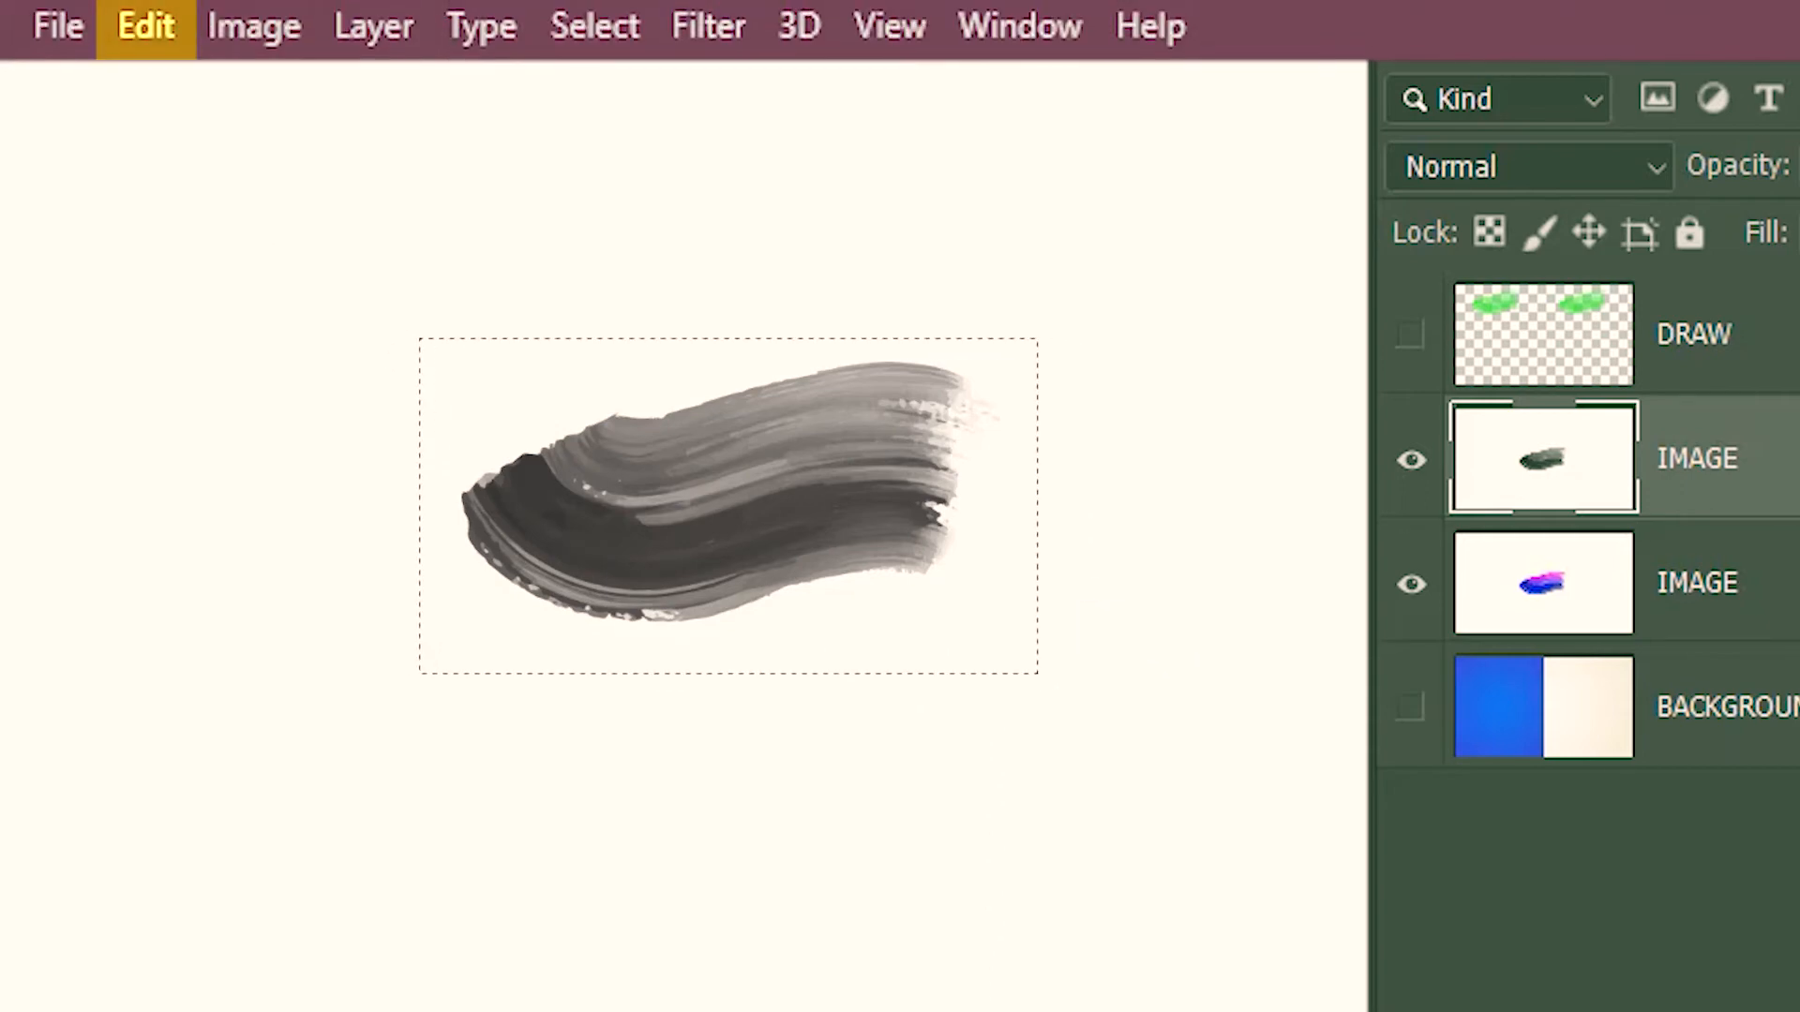
click(145, 28)
scroll(146, 33, down, 5)
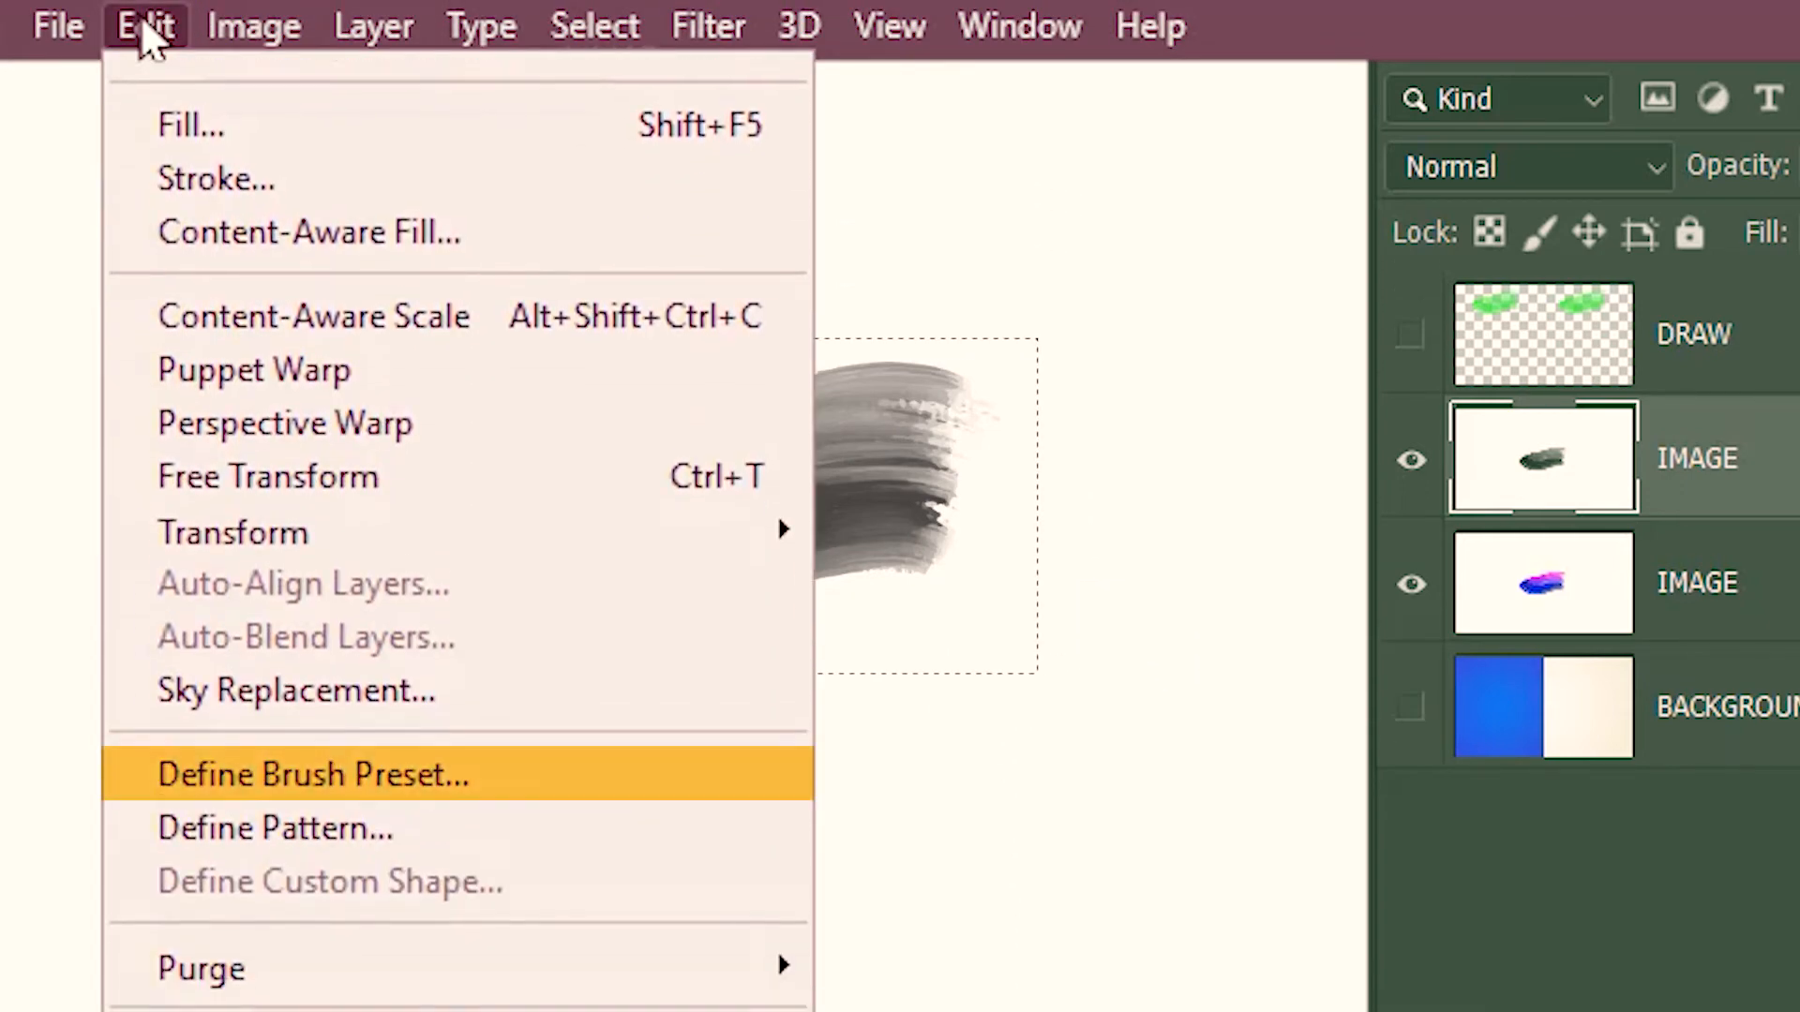
click(405, 778)
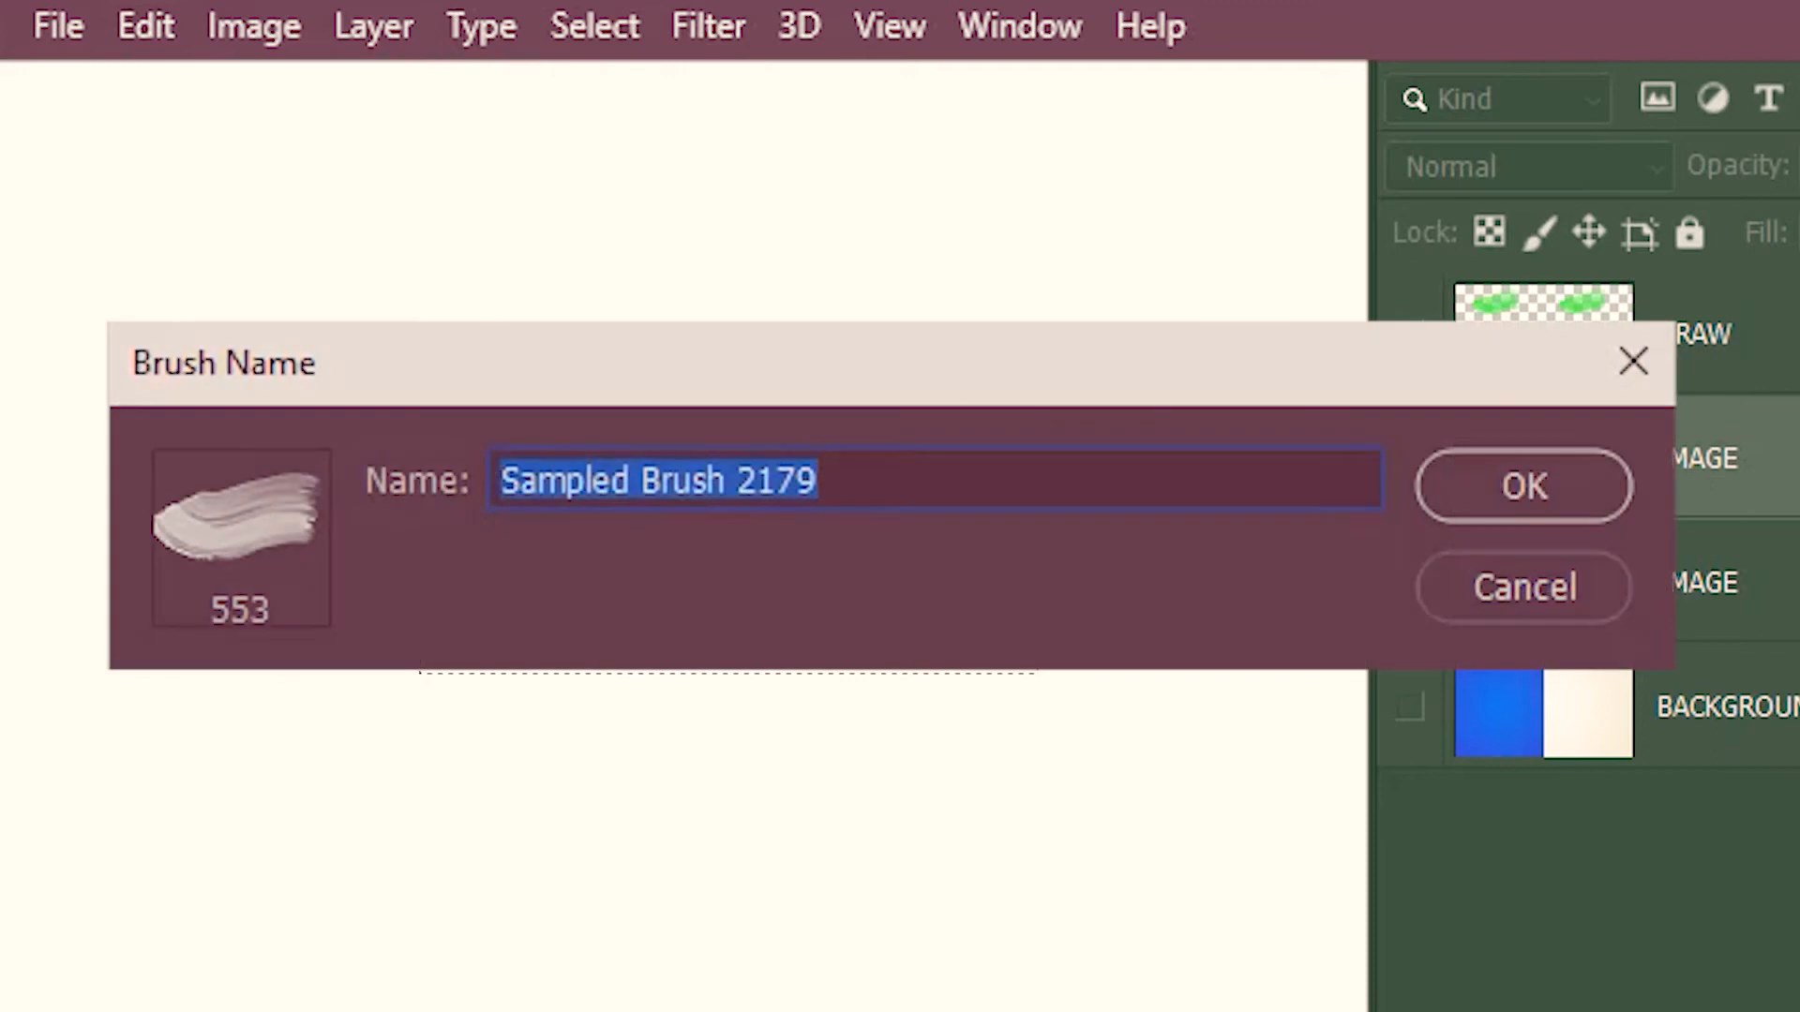
text(NO_COL)
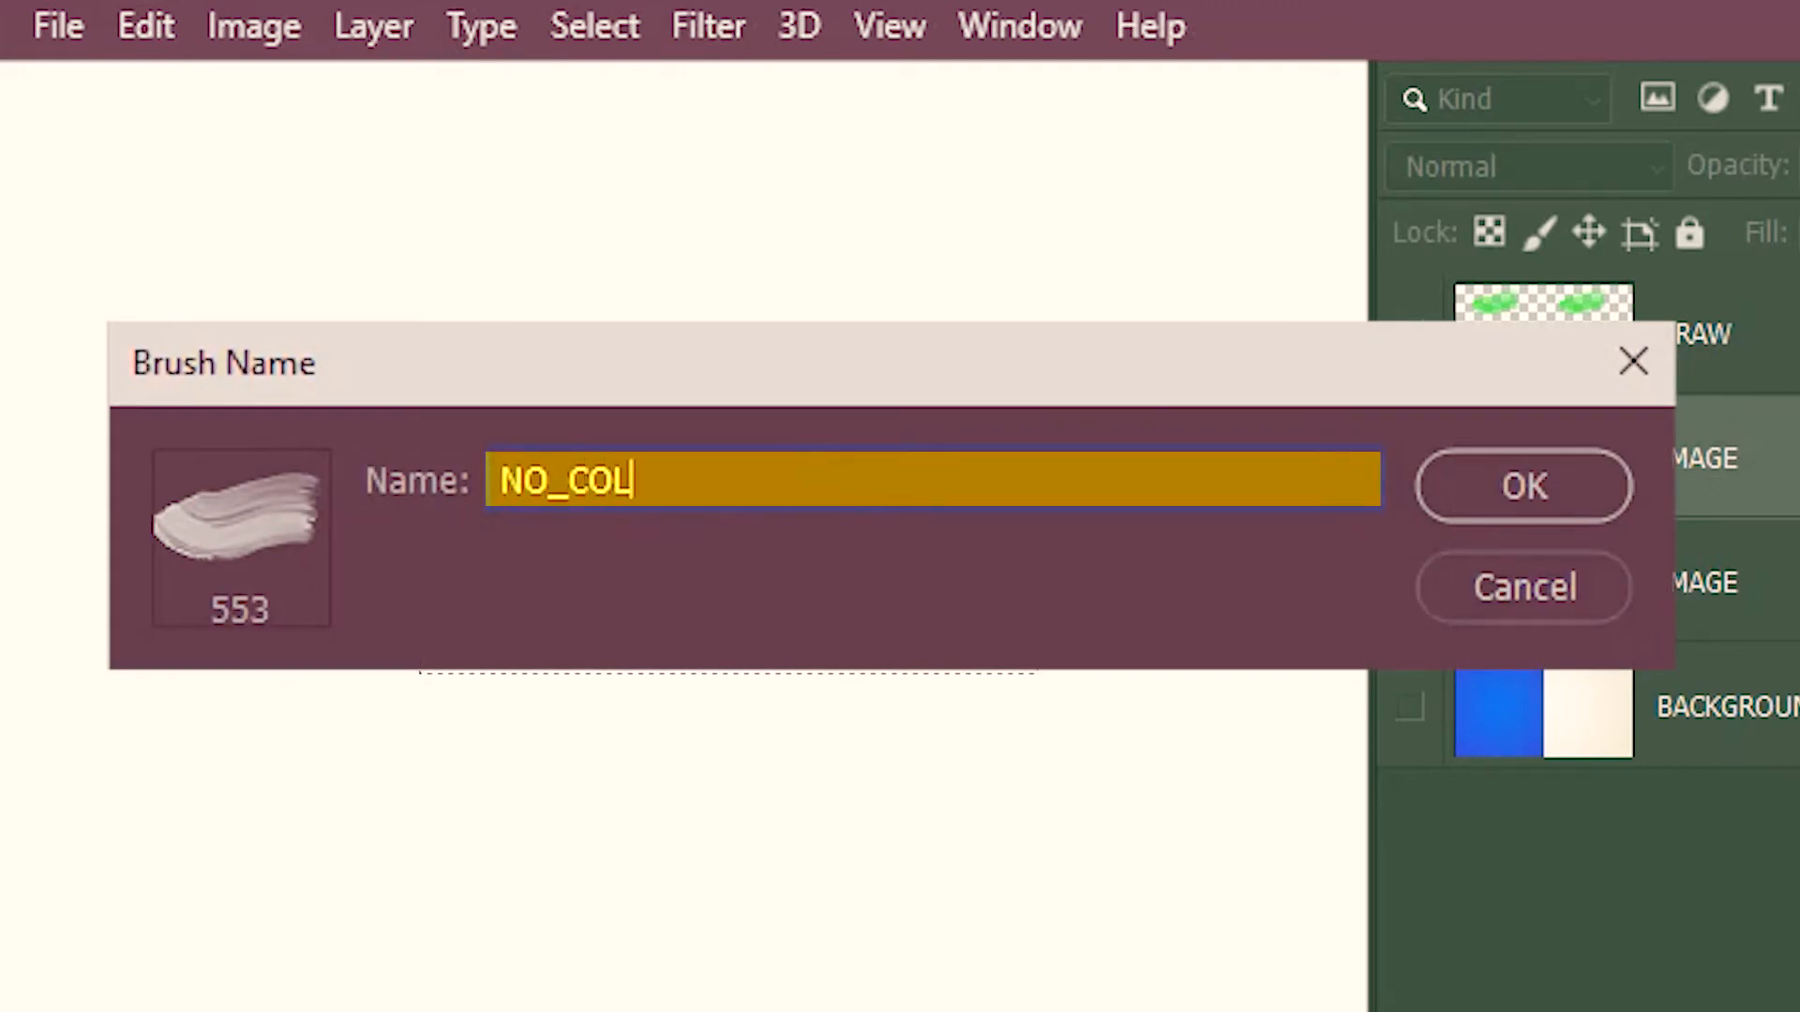
text(OR)
click(1555, 497)
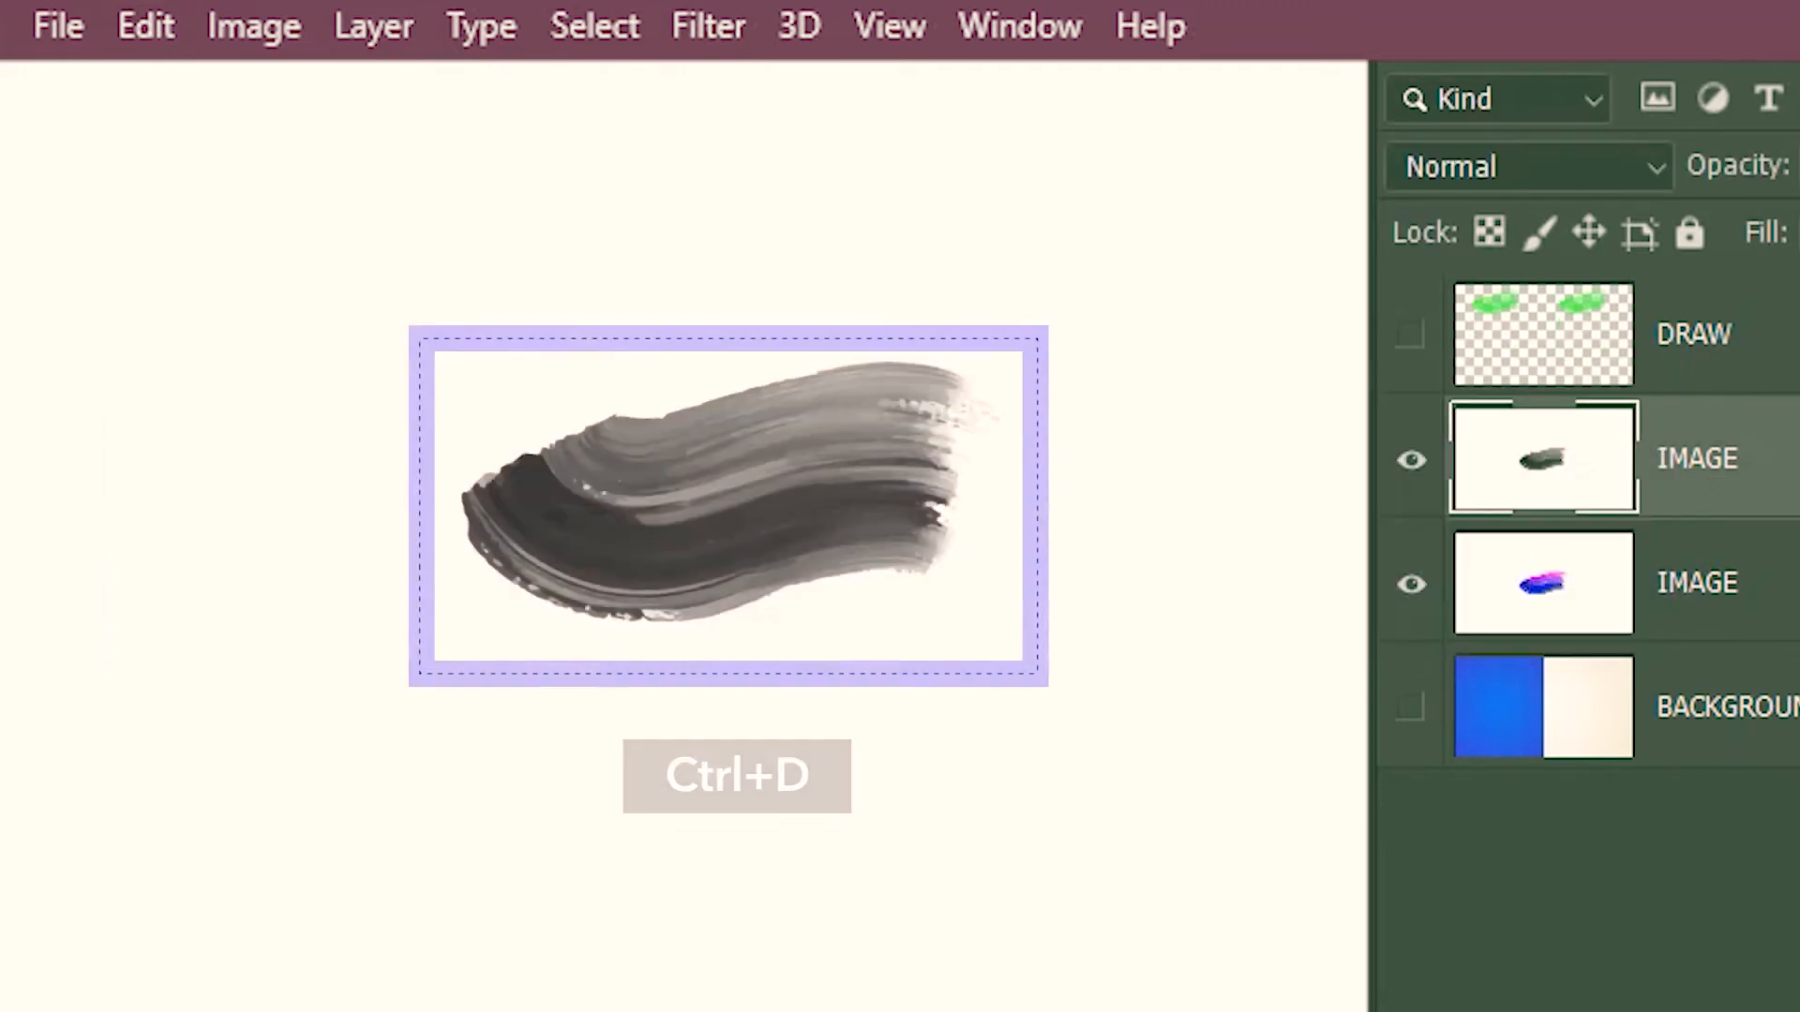
key(ctrl+d)
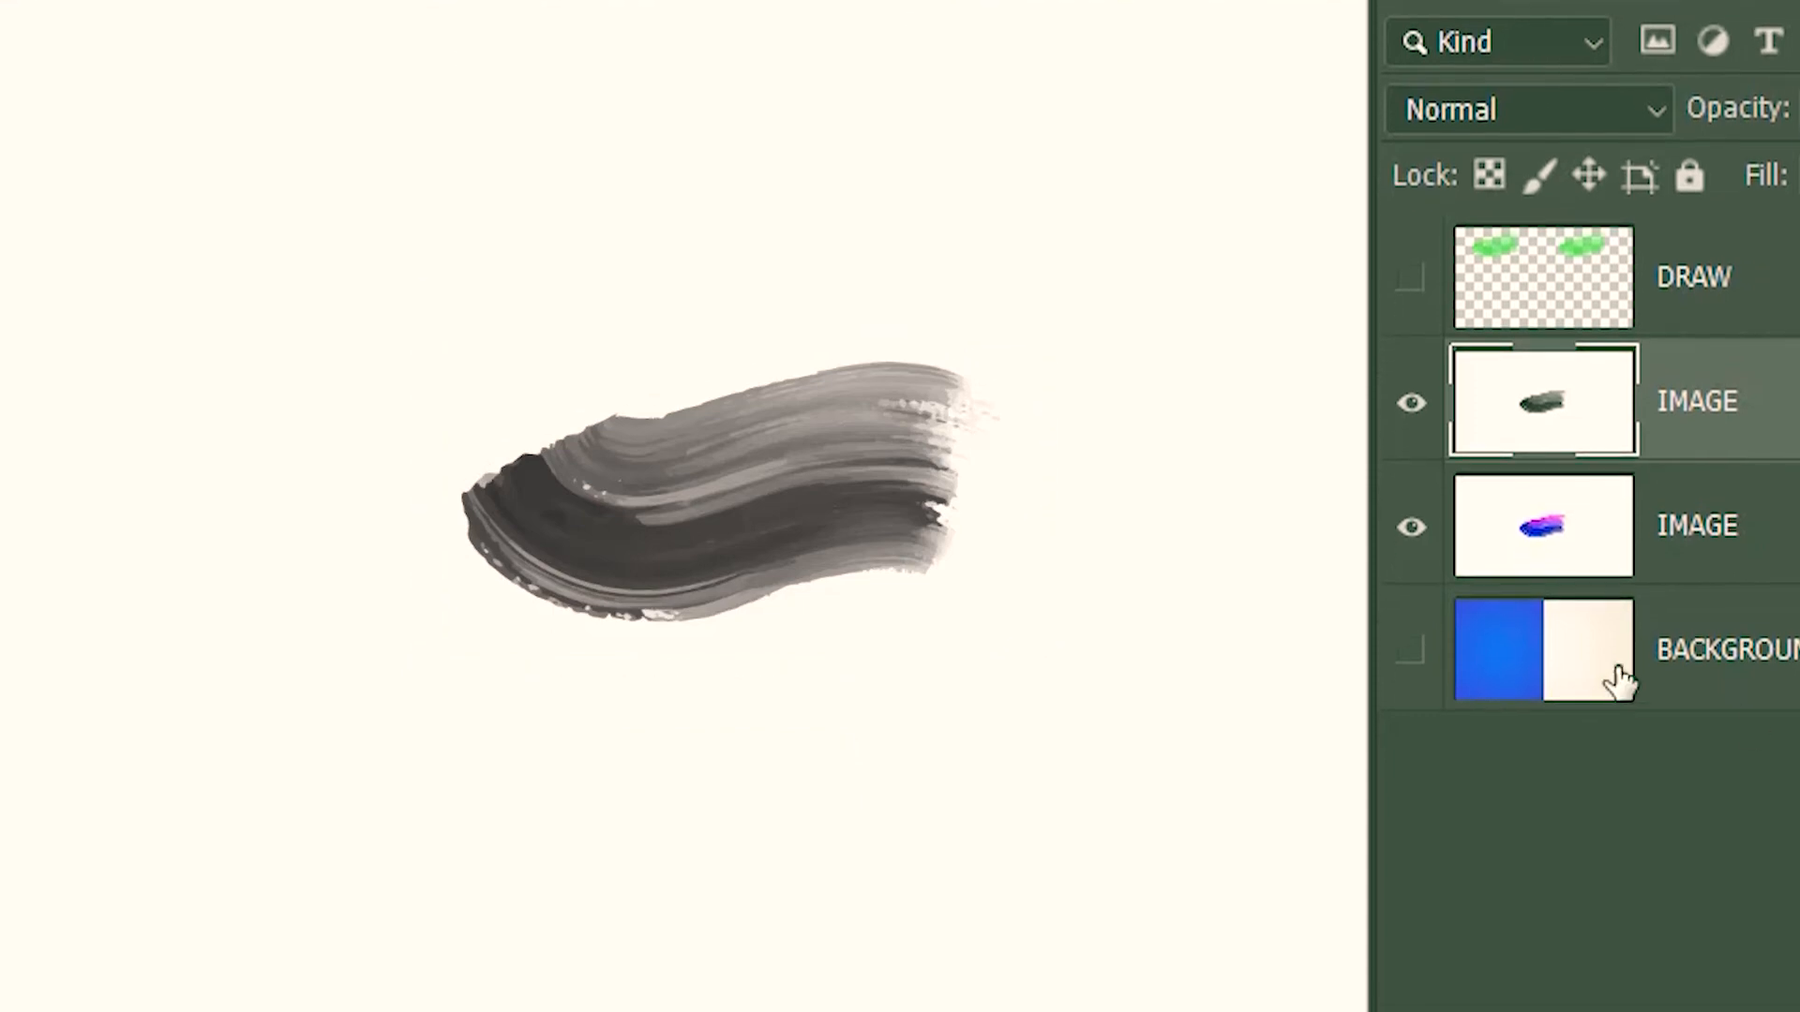
- Hide both IMAGE layers, make DRAW the active layer, and show the DRAW and BACKGROUND layers
click(1411, 403)
click(1412, 530)
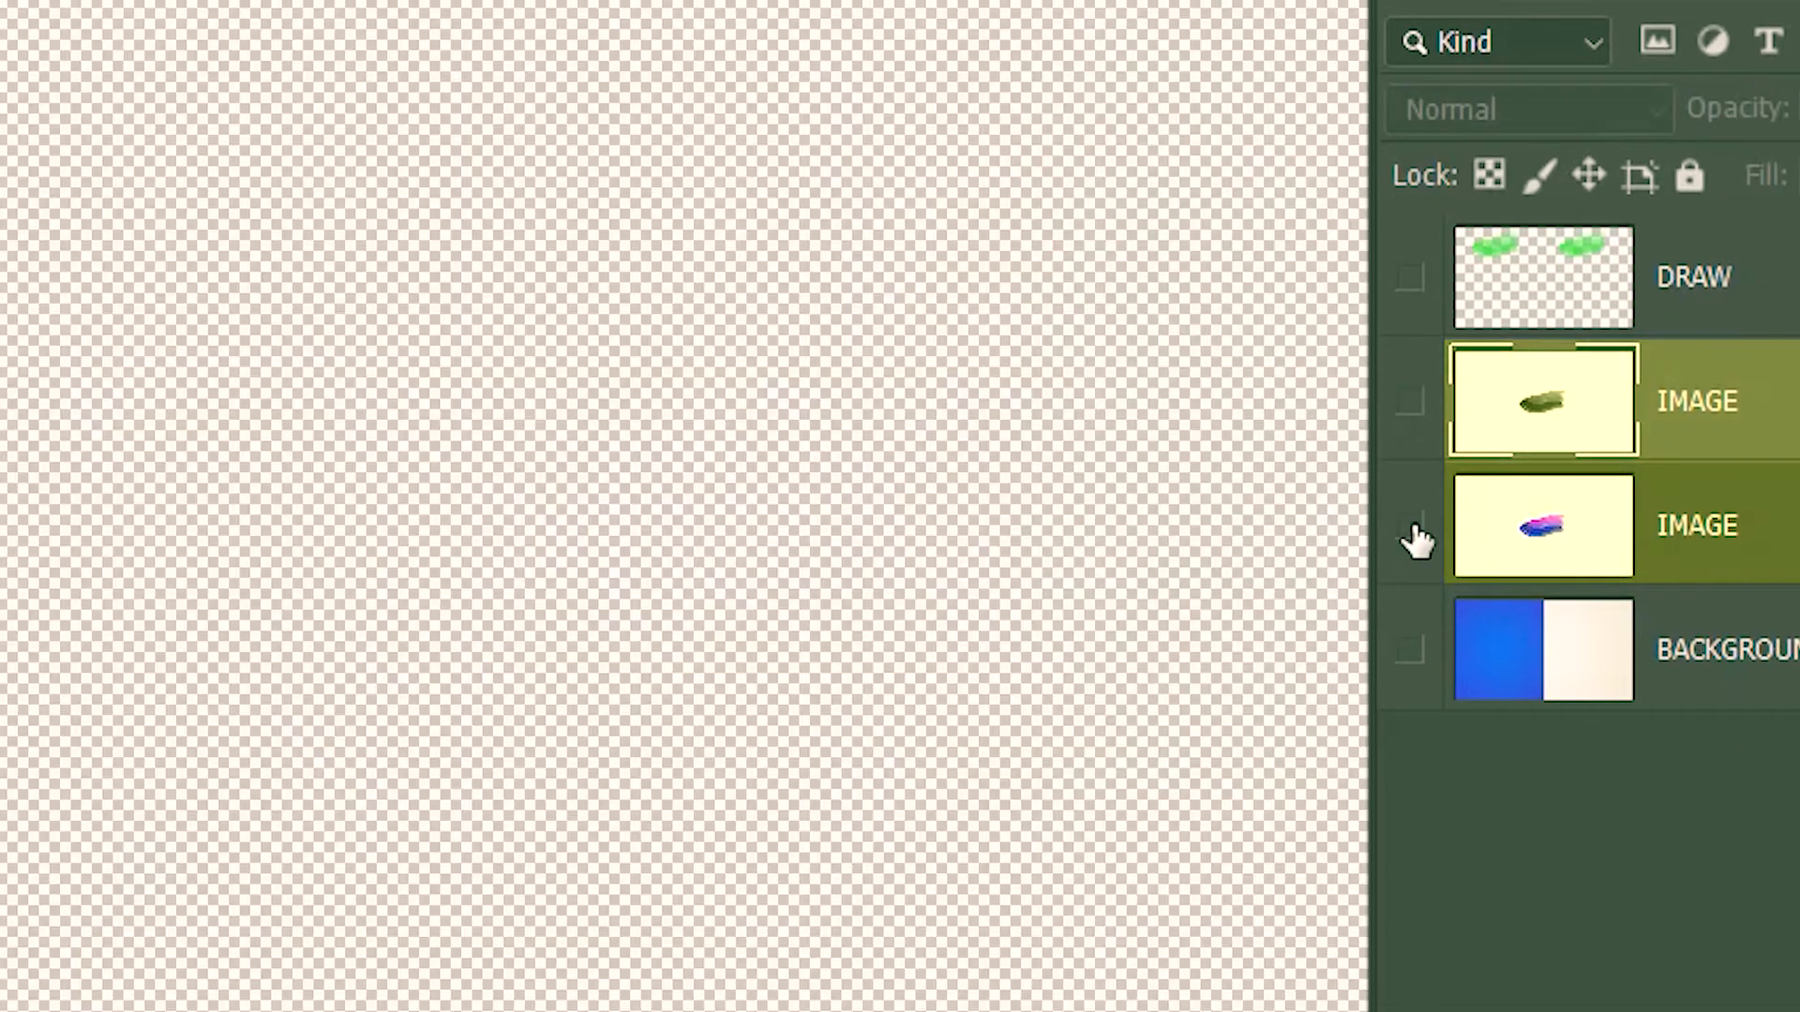
click(1531, 277)
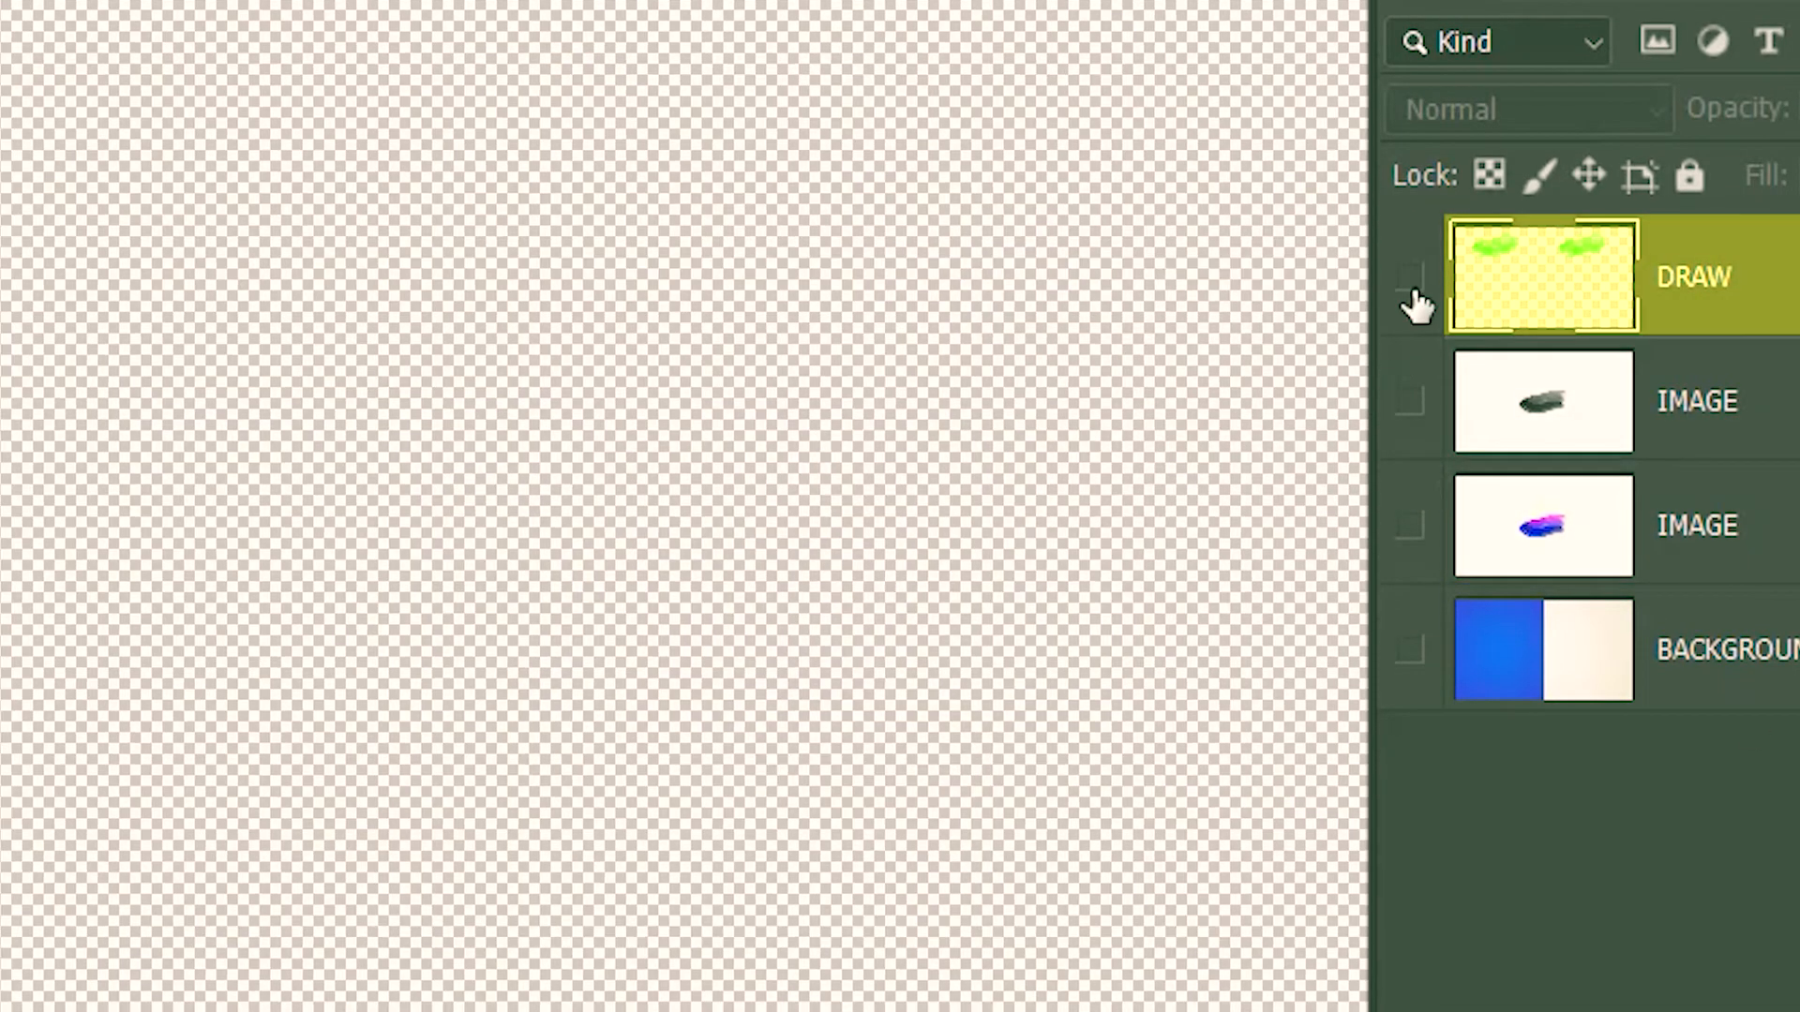
click(1412, 280)
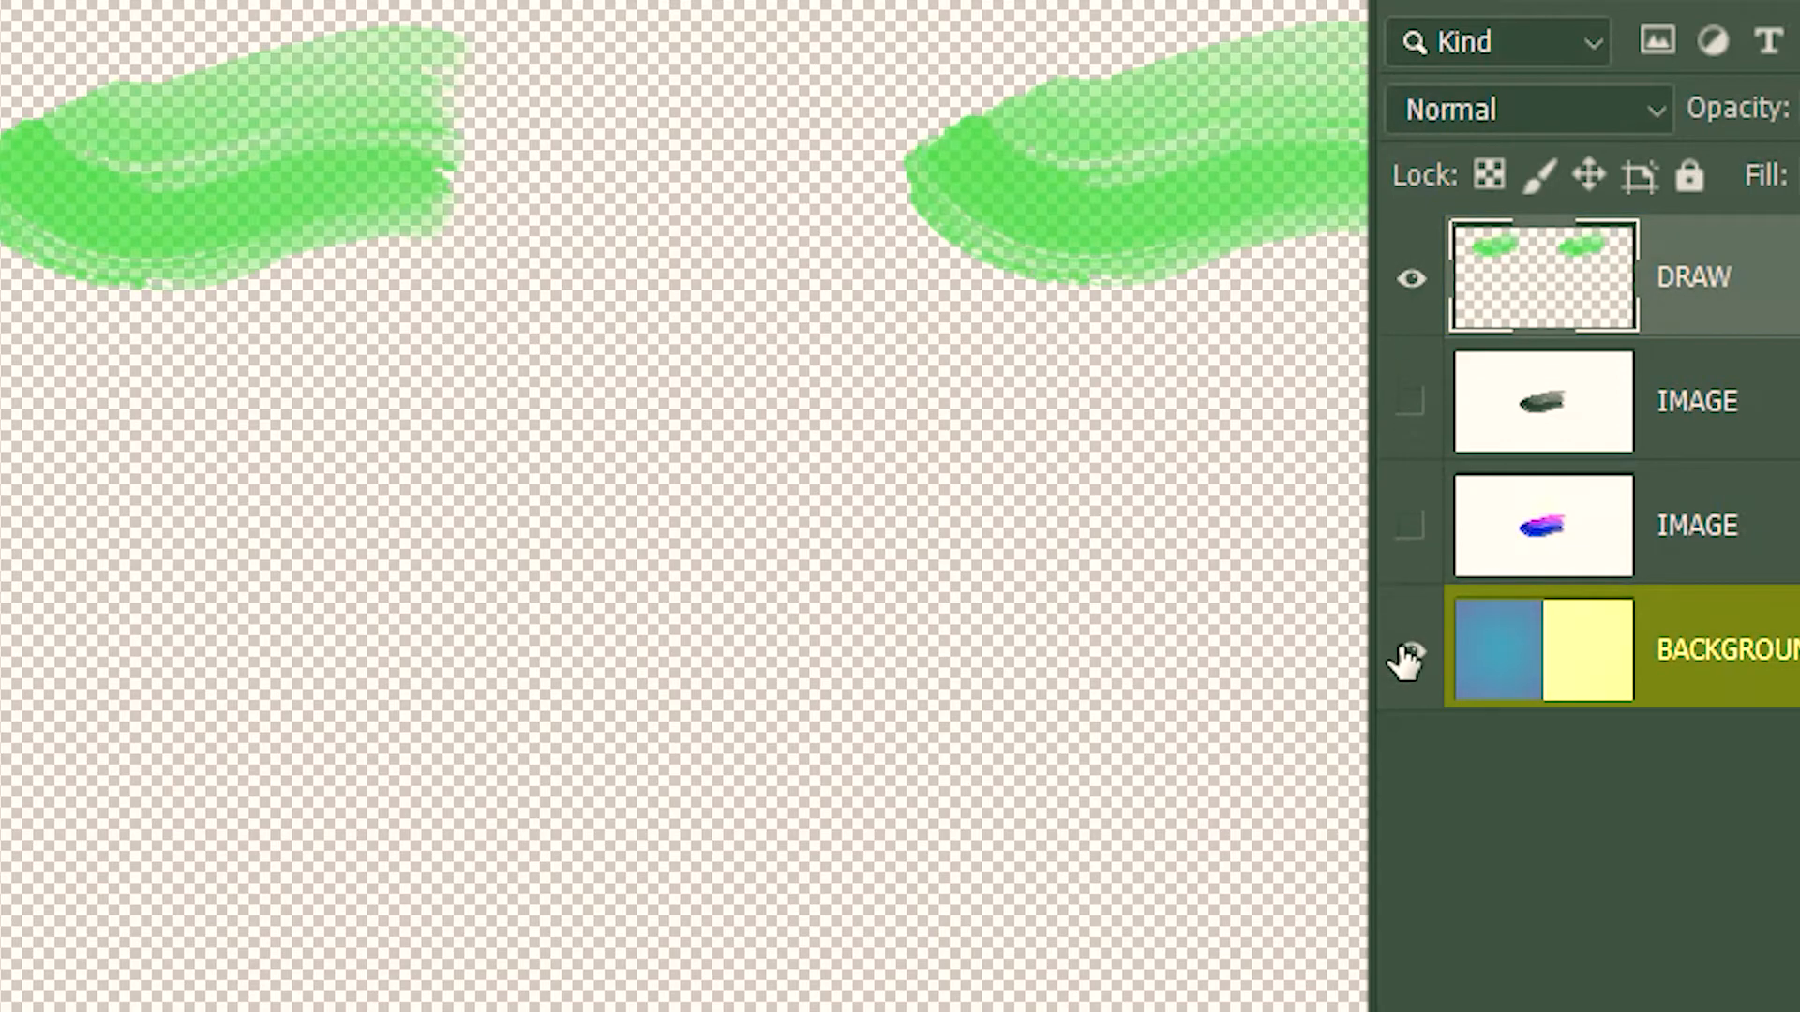
click(1409, 654)
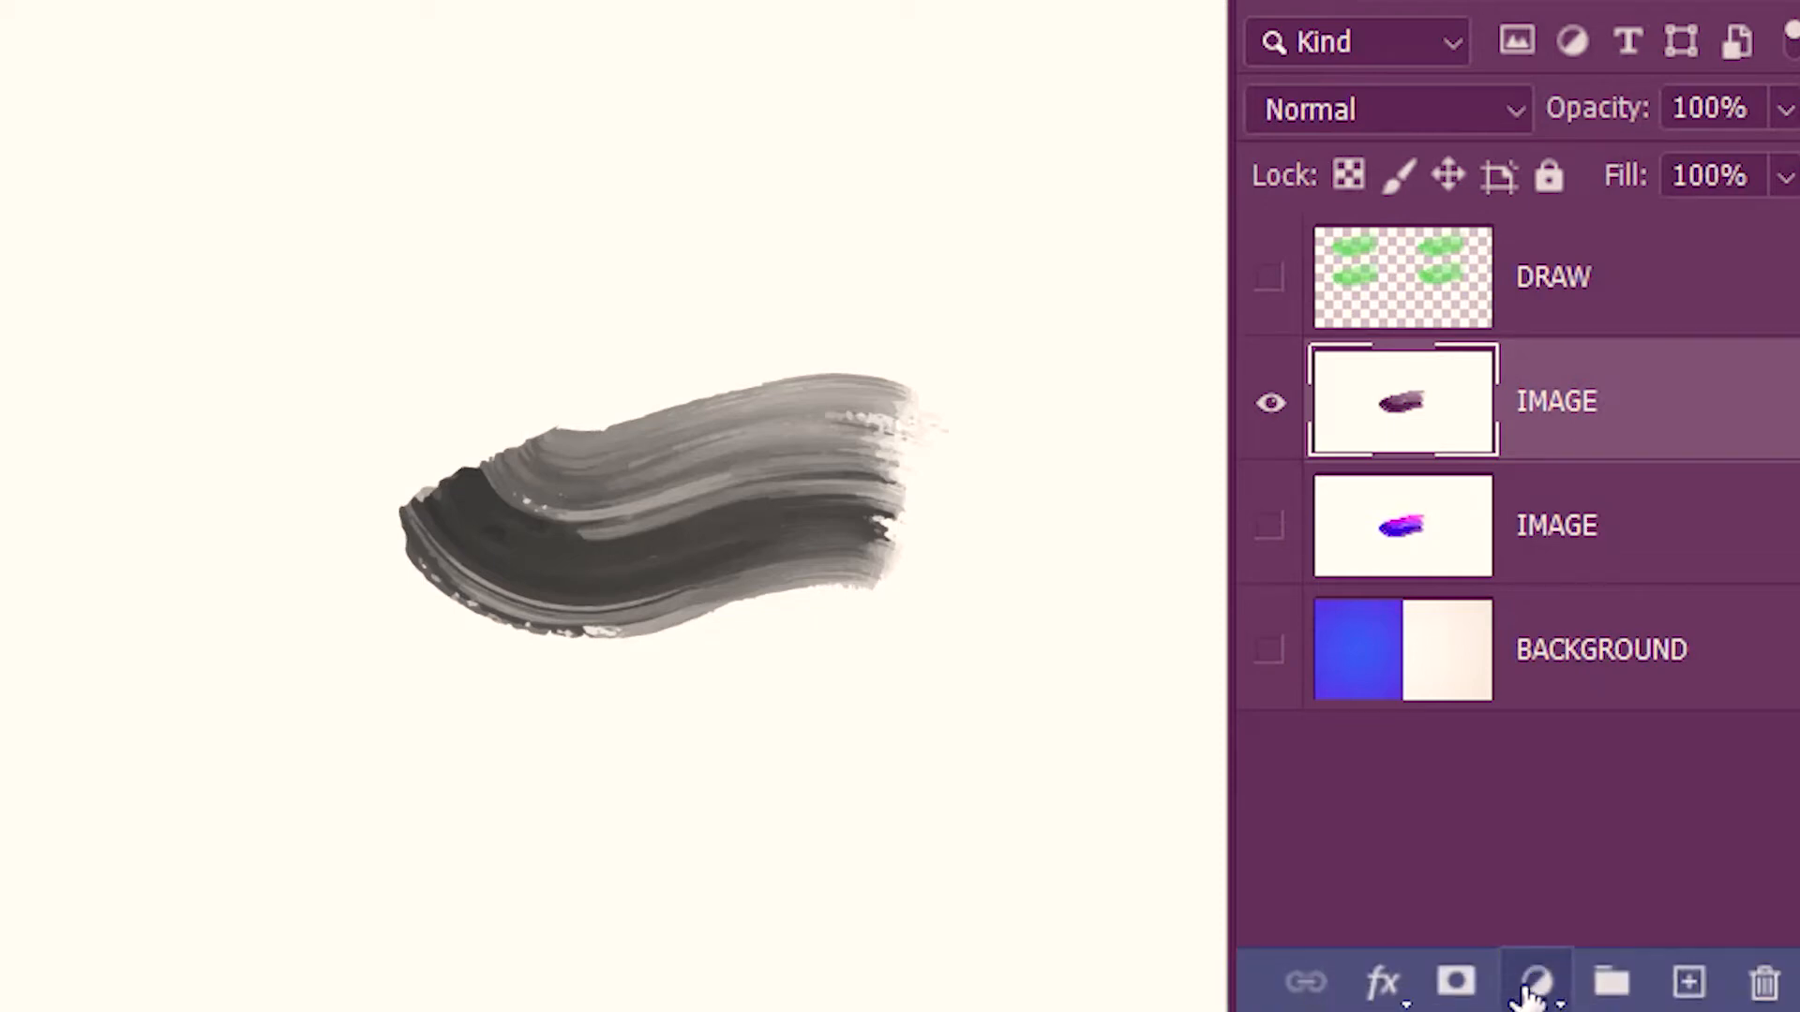
- Add a Brightness/Contrast adjustment layer above the grayscale IMAGE layer and raise its brightness to the maximum
click(1534, 983)
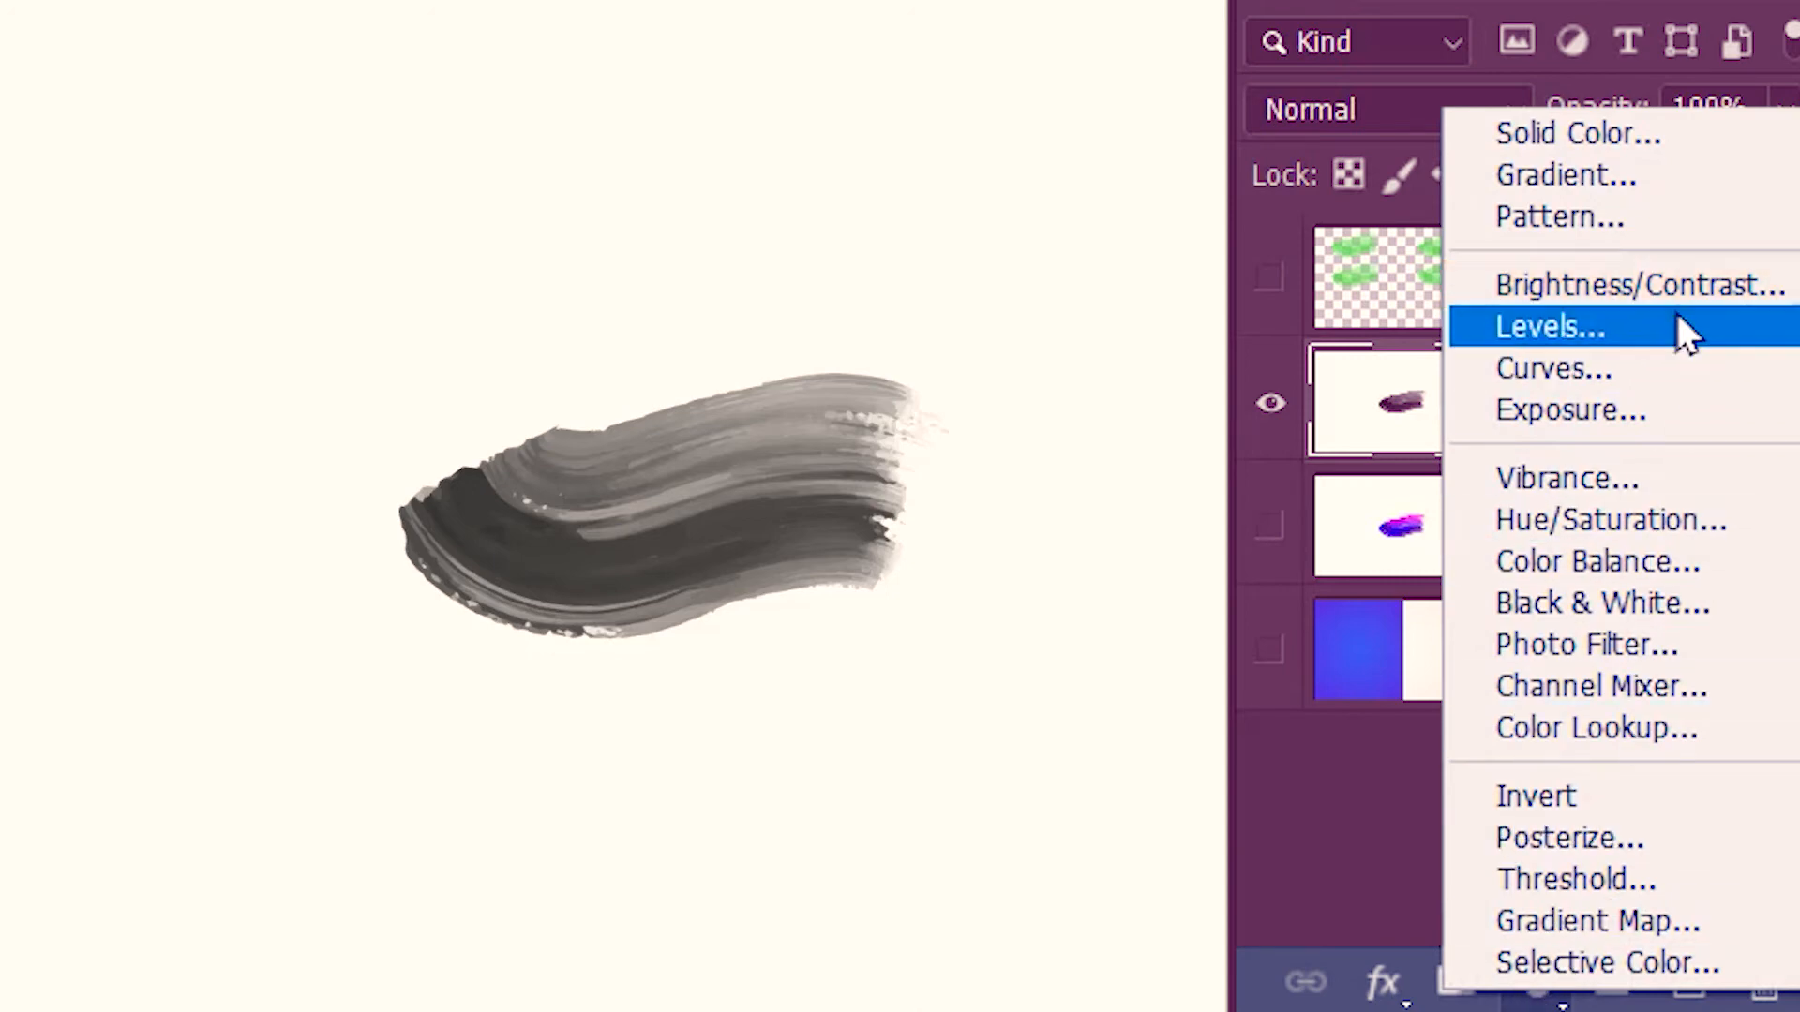
click(1641, 285)
click(1271, 404)
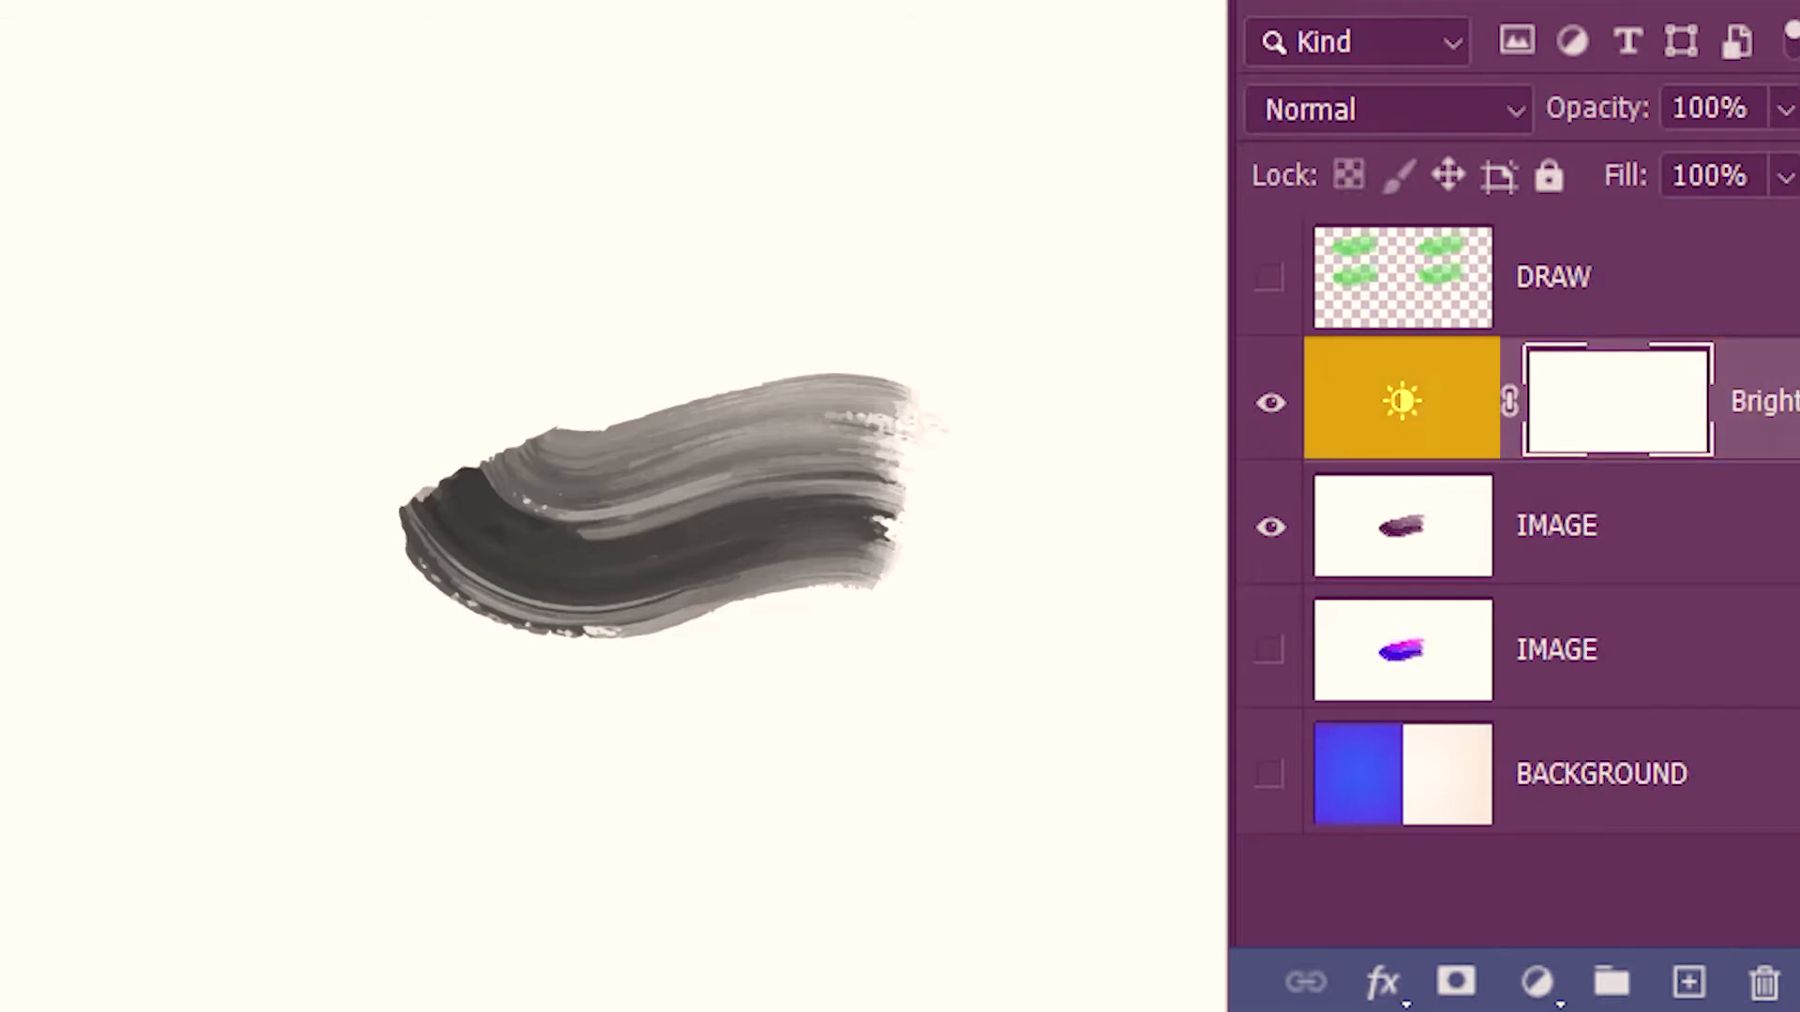
click(1452, 551)
double_click(1416, 403)
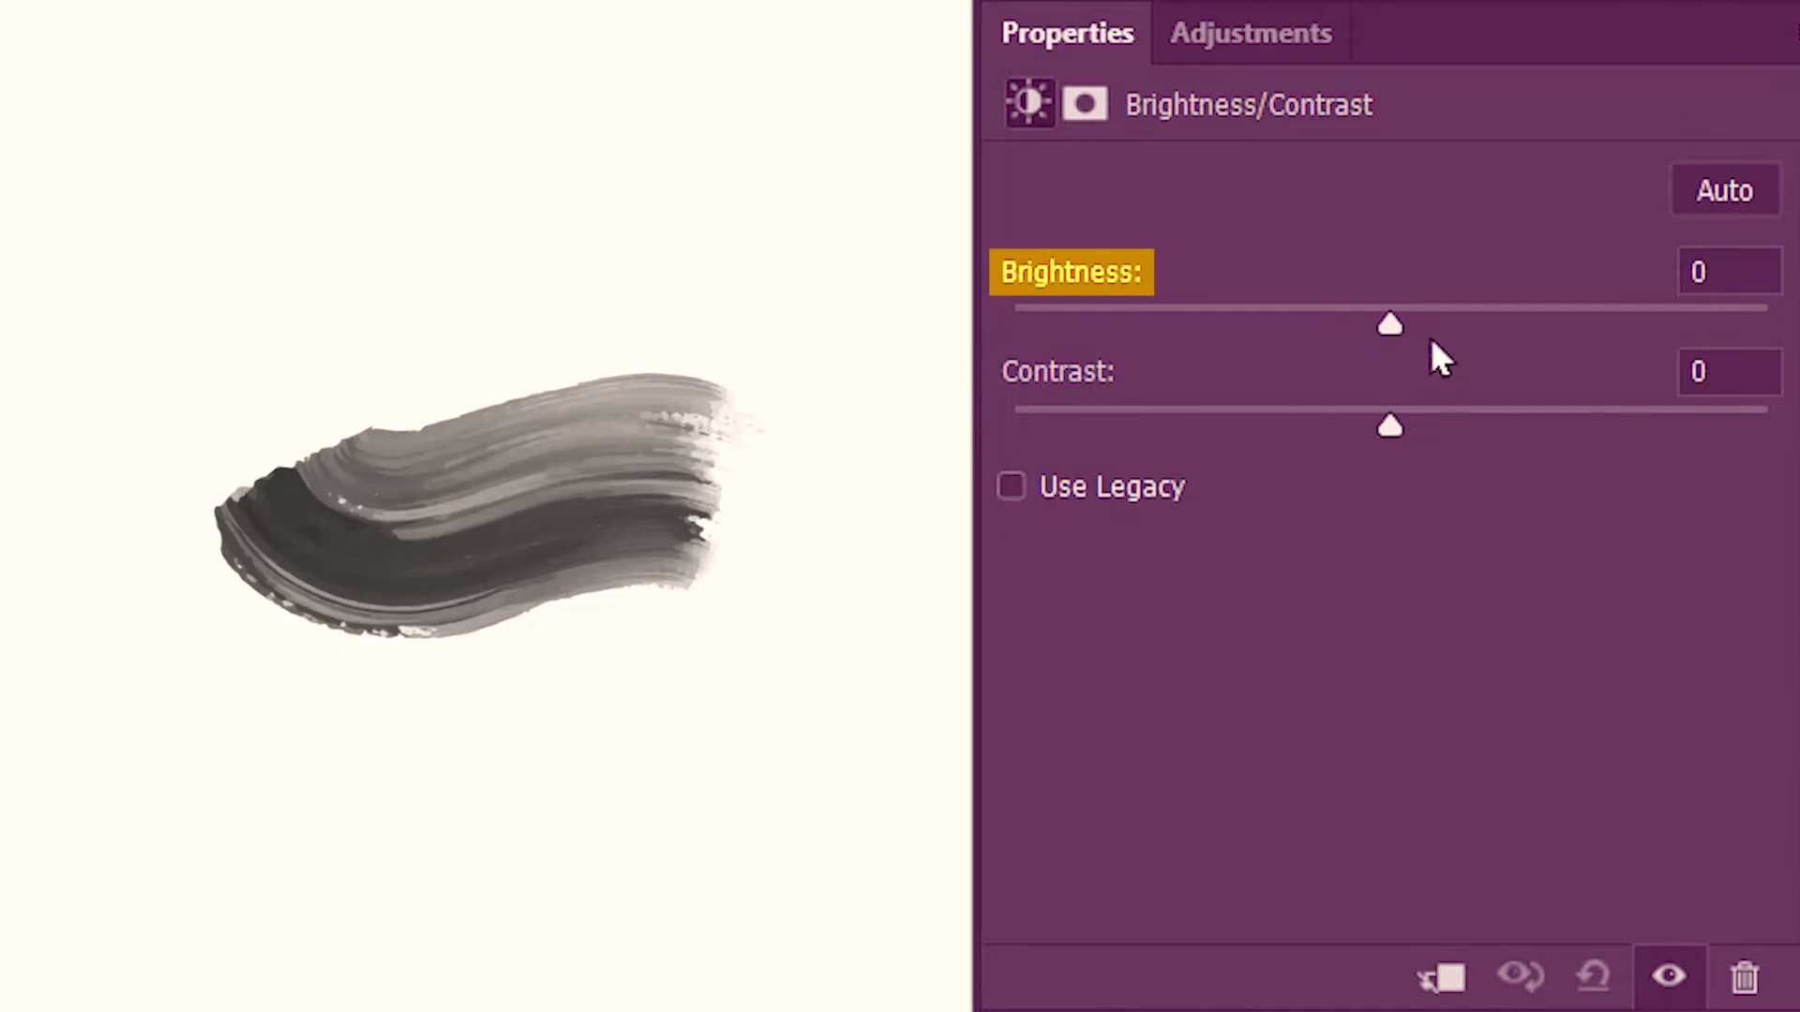
mouse_move(1431, 327)
mouse_down()
mouse_move(1654, 323)
mouse_move(1117, 323)
mouse_move(1764, 321)
mouse_up()
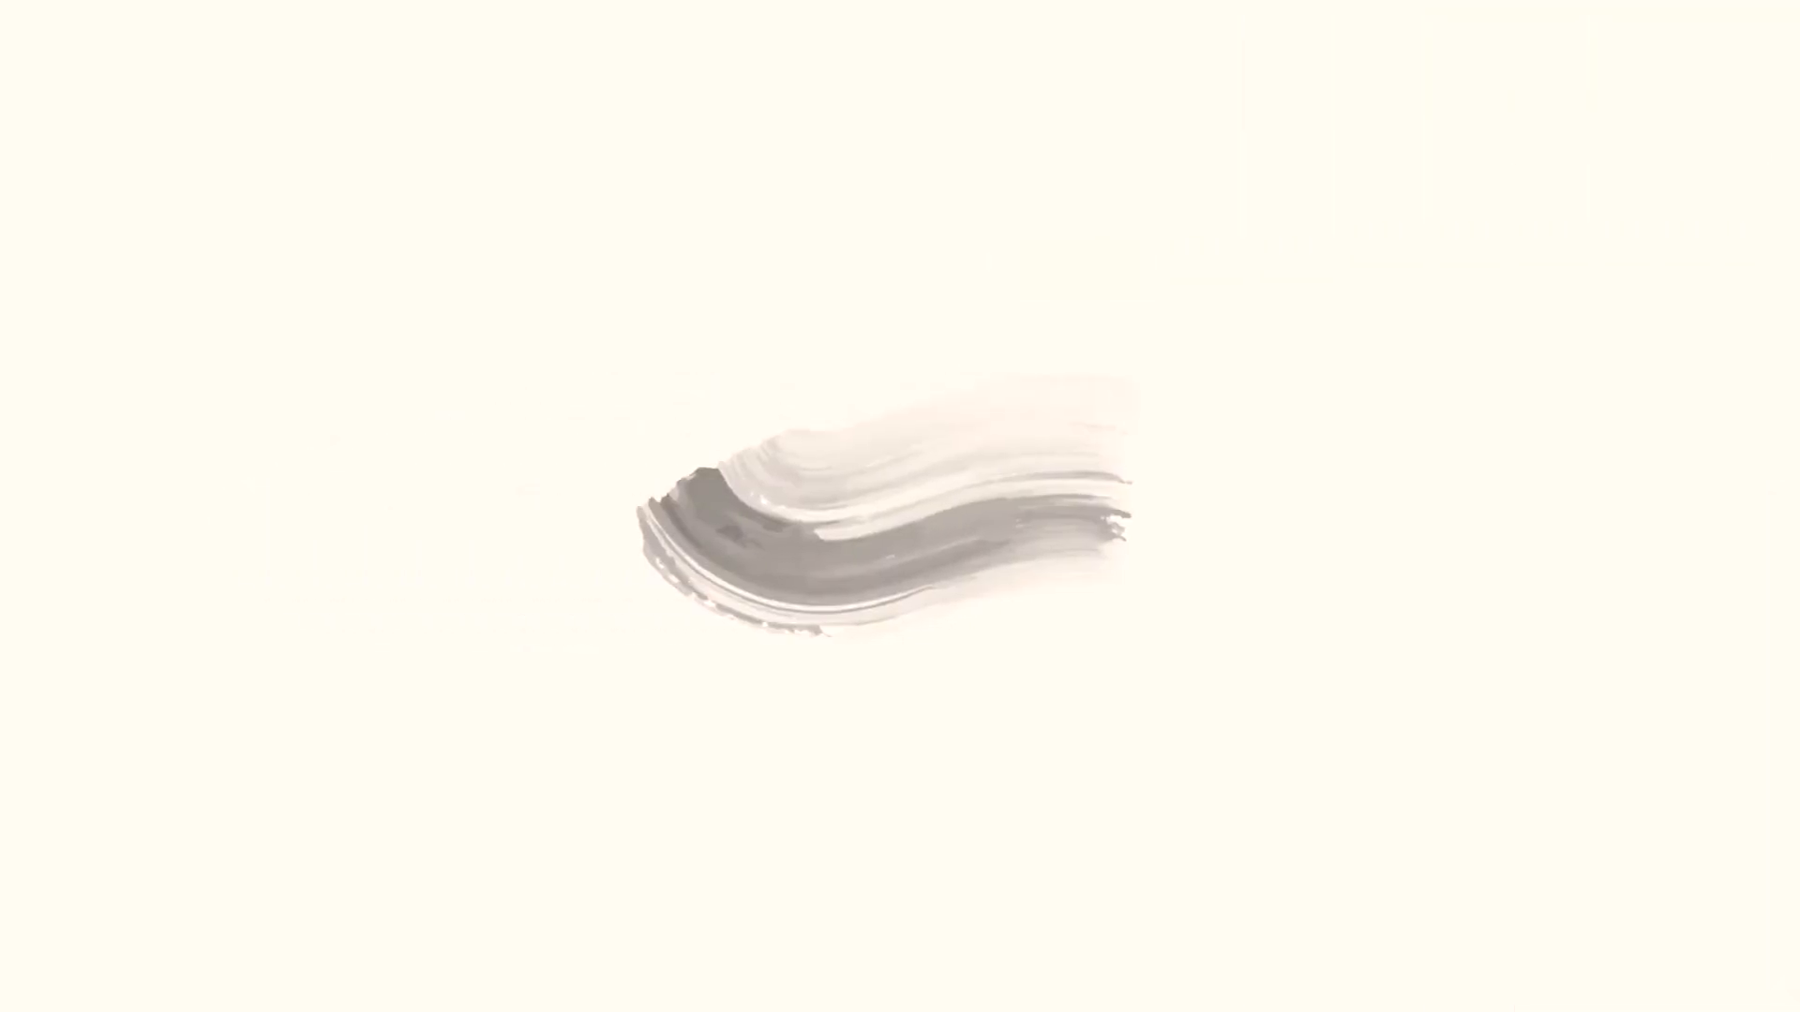
- Define a brush preset named ADJUSTMENTS from a rectangular selection around the brightened paint stroke, and deselect
drag(582, 316, 1204, 690)
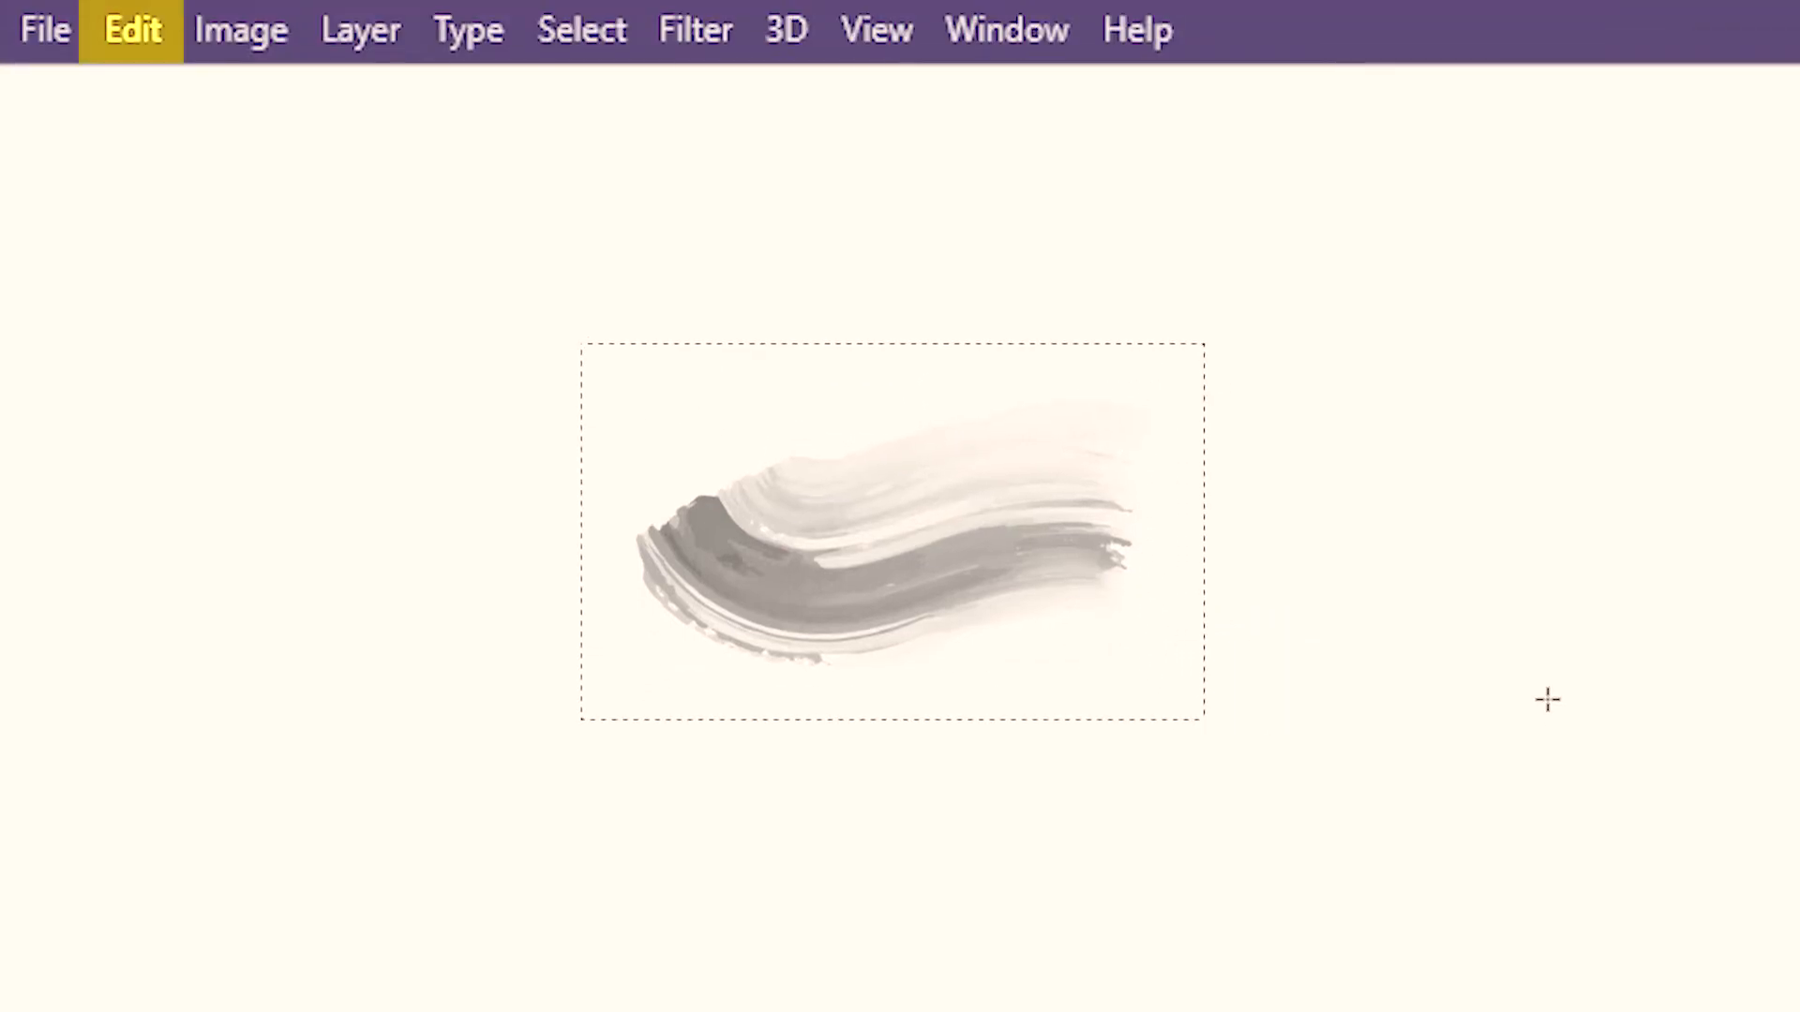
click(143, 30)
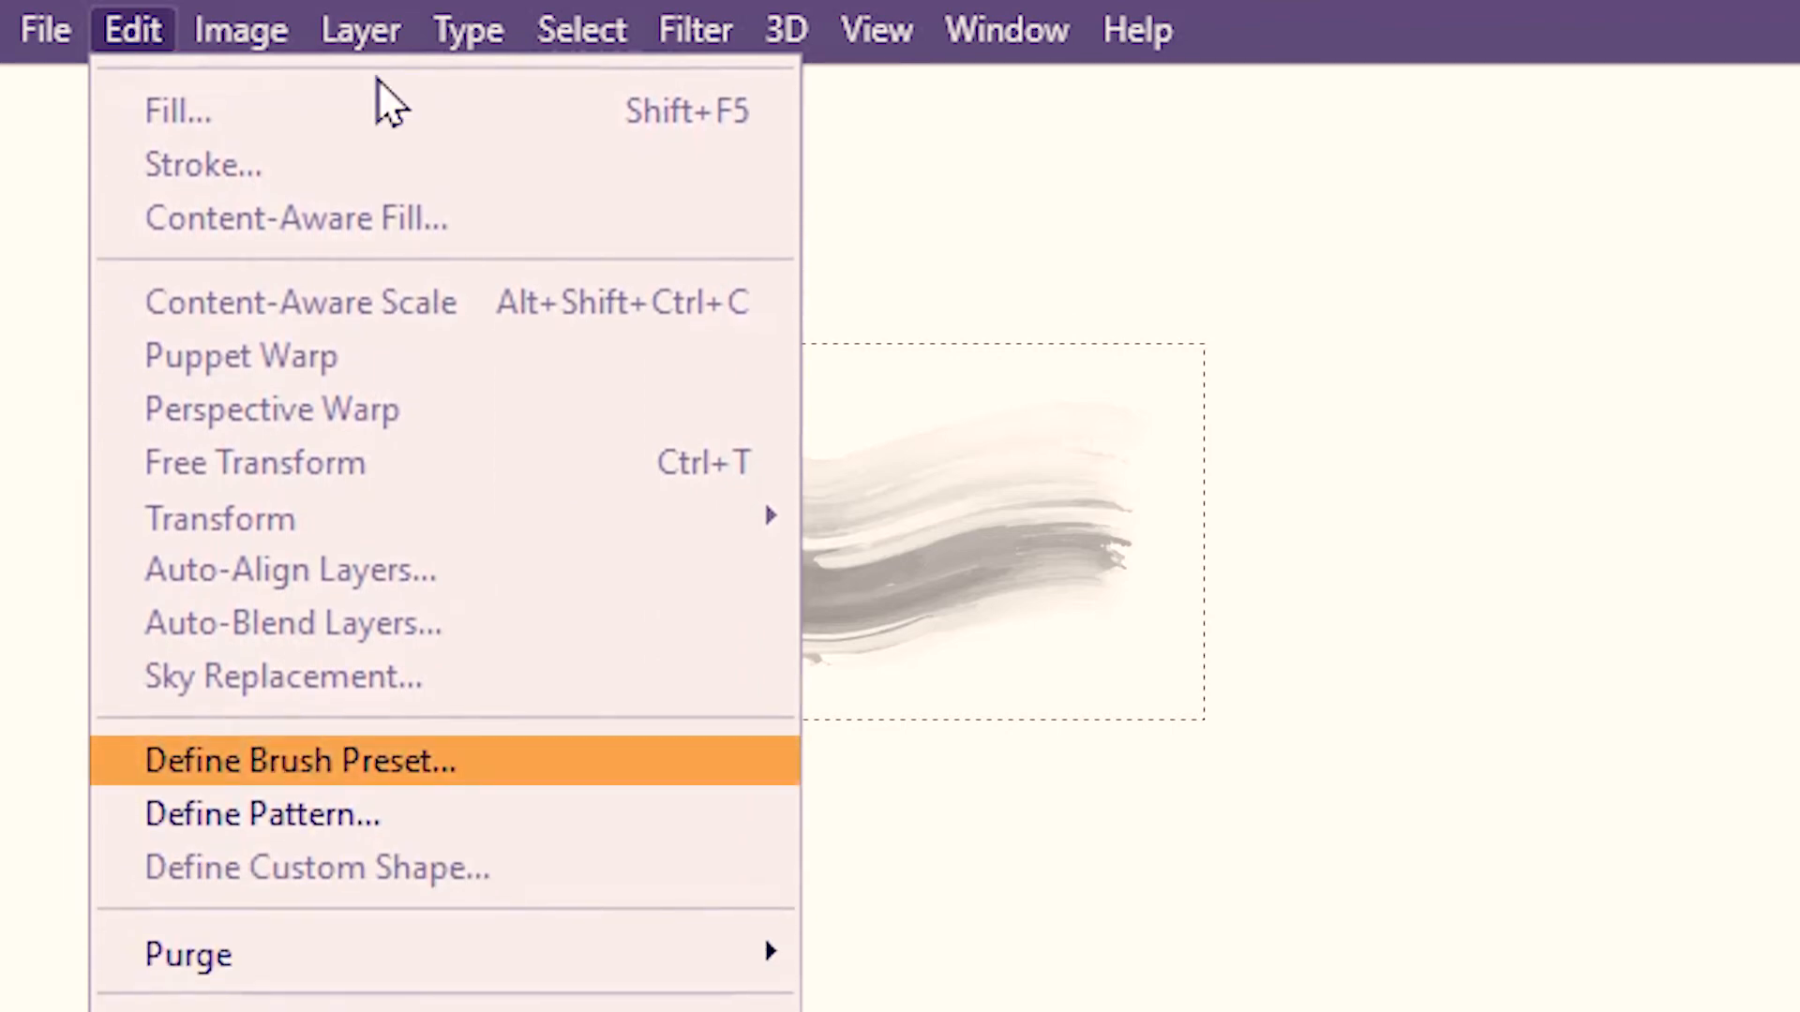
click(450, 775)
text(ADJUSTMENT)
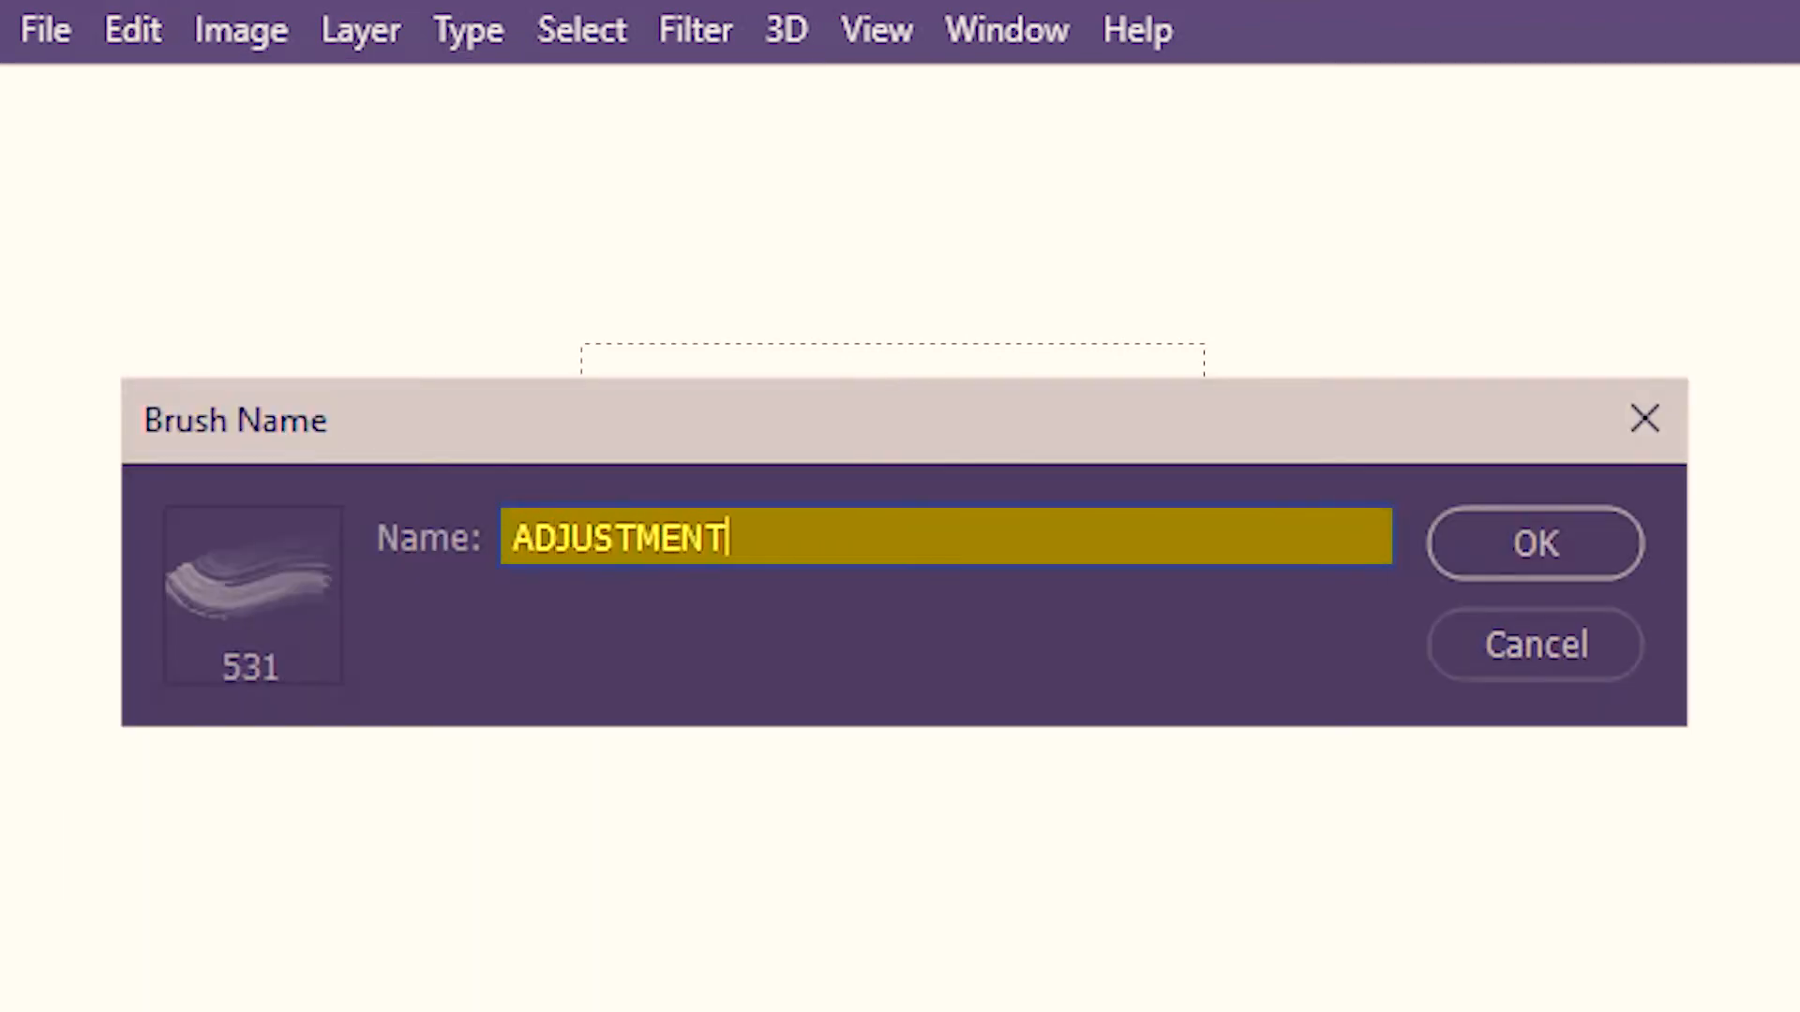
text(S)
click(1592, 528)
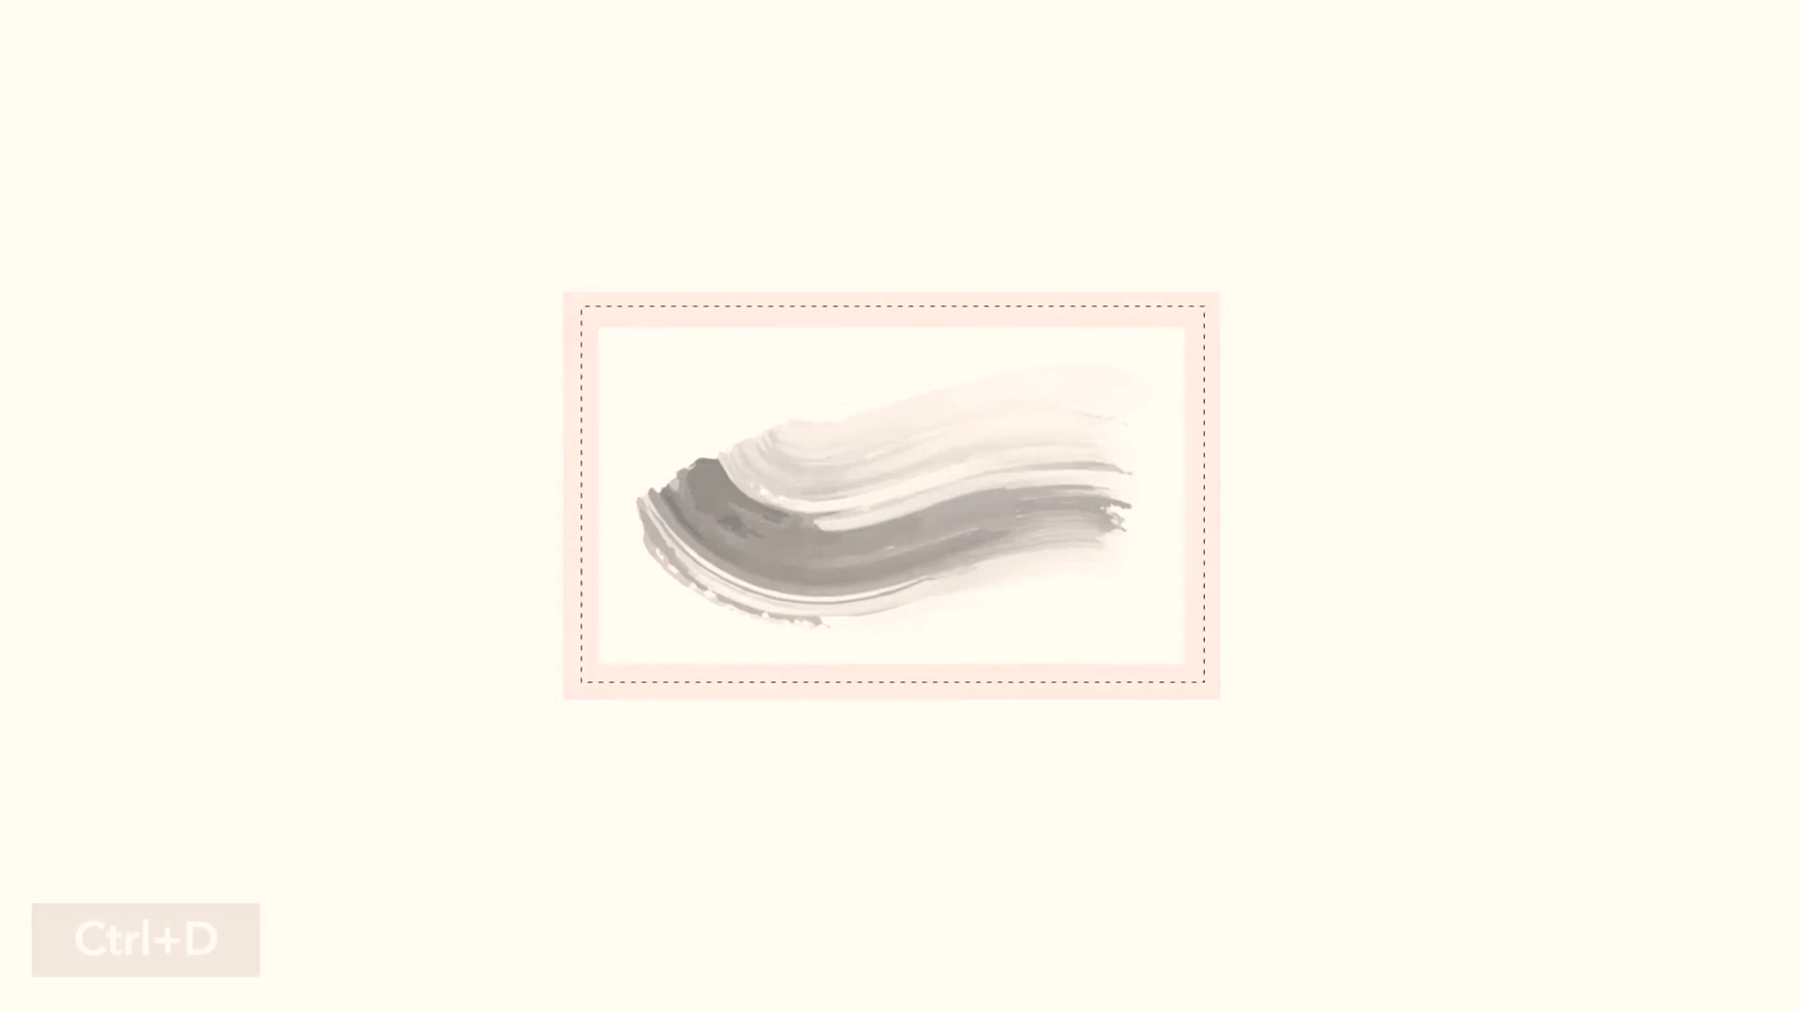
key(ctrl+d)
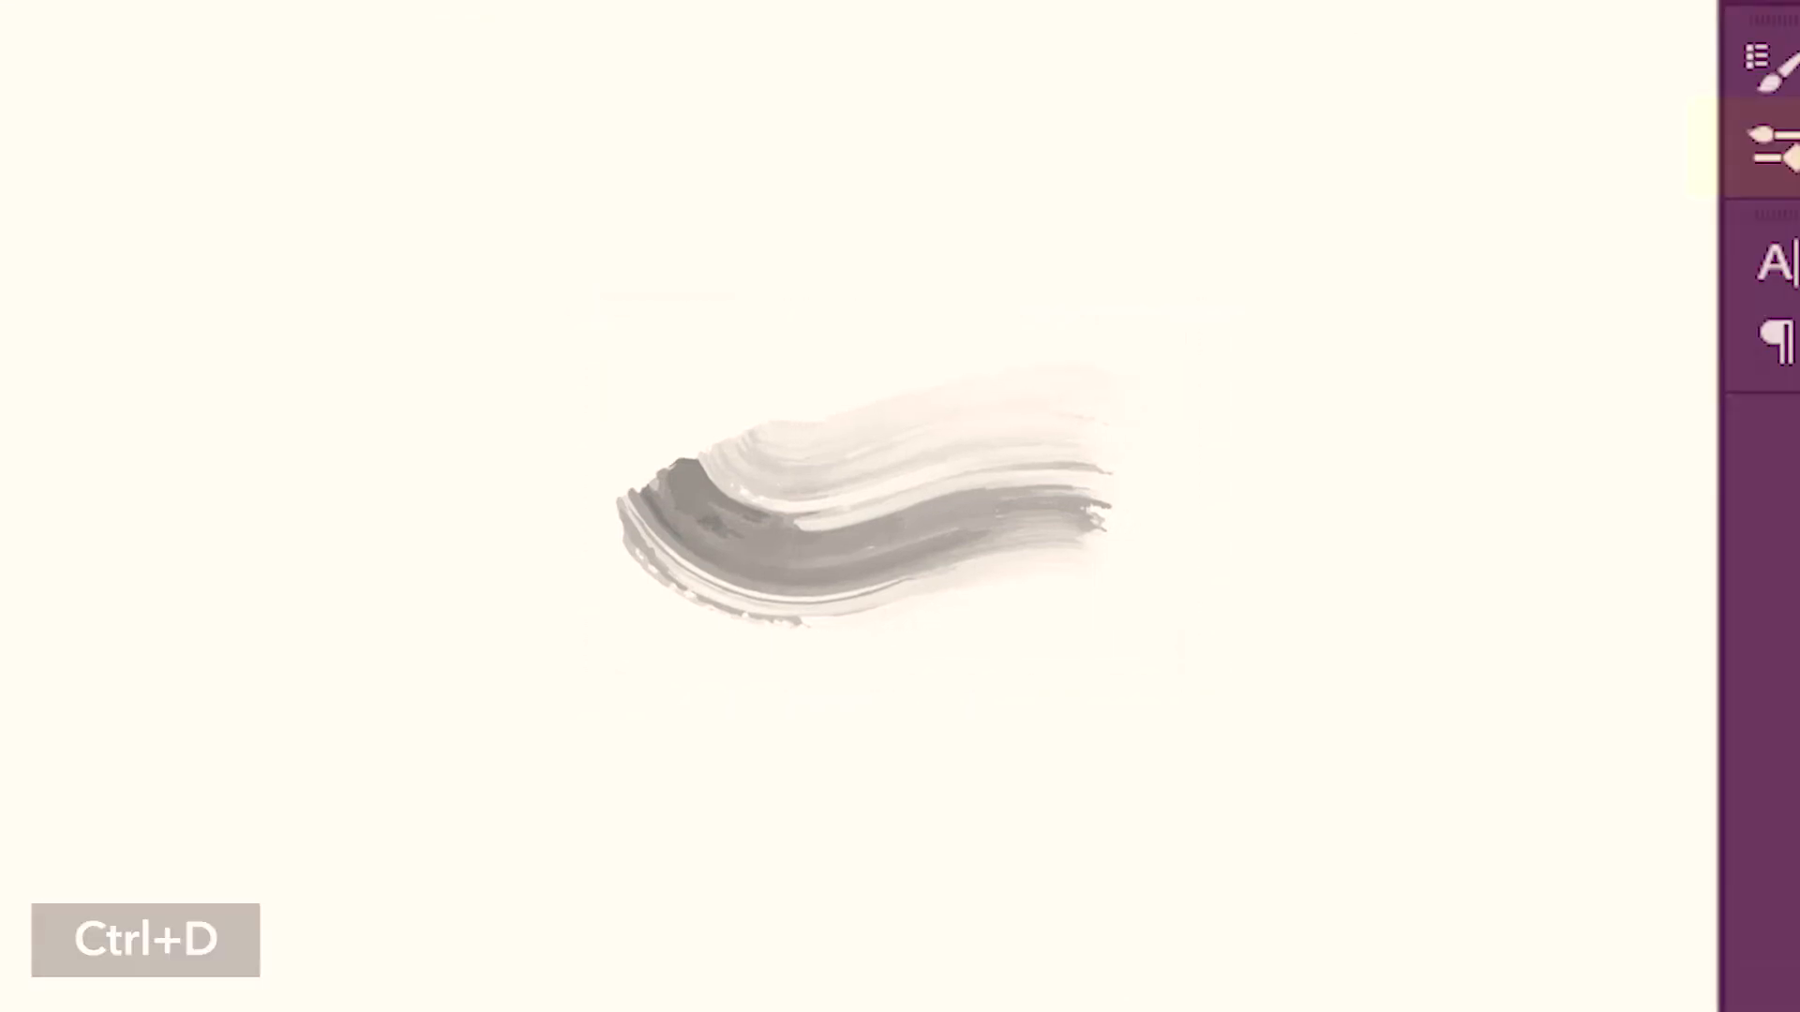
- Hide the Brightness/Contrast and grayscale IMAGE layers, make DRAW active, and show the DRAW and BACKGROUND layers
click(1751, 144)
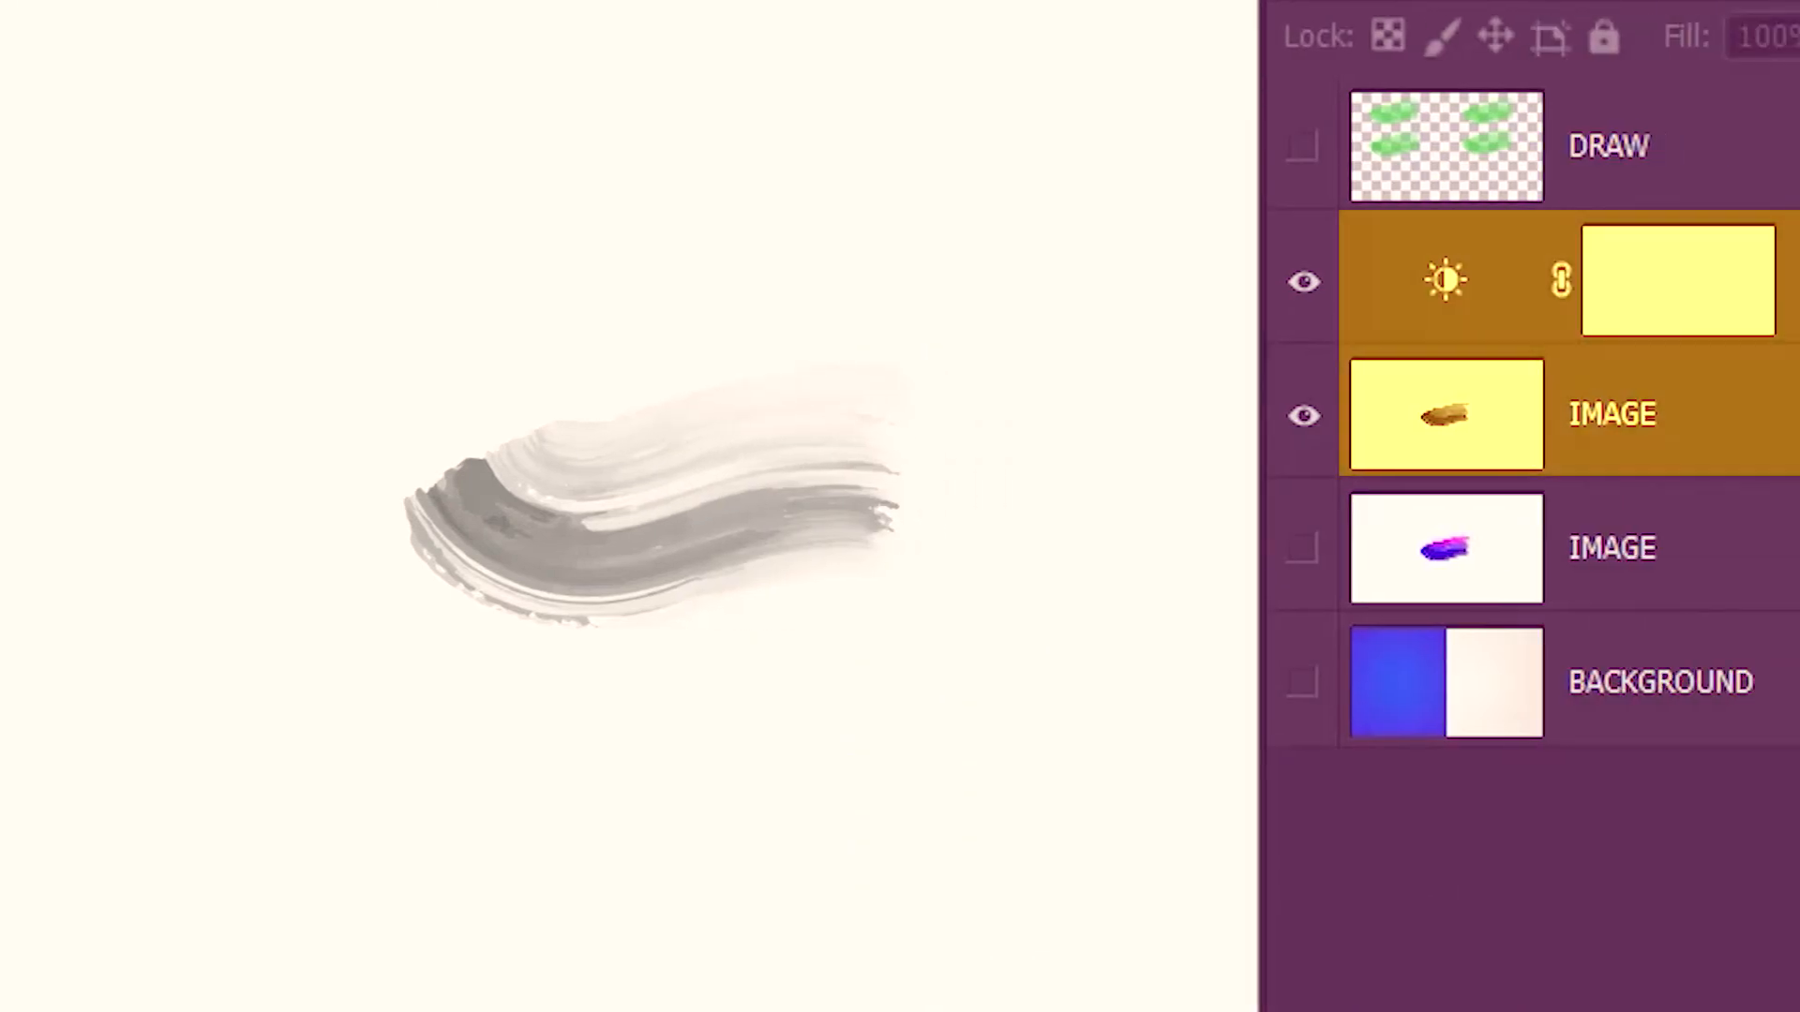
click(1304, 282)
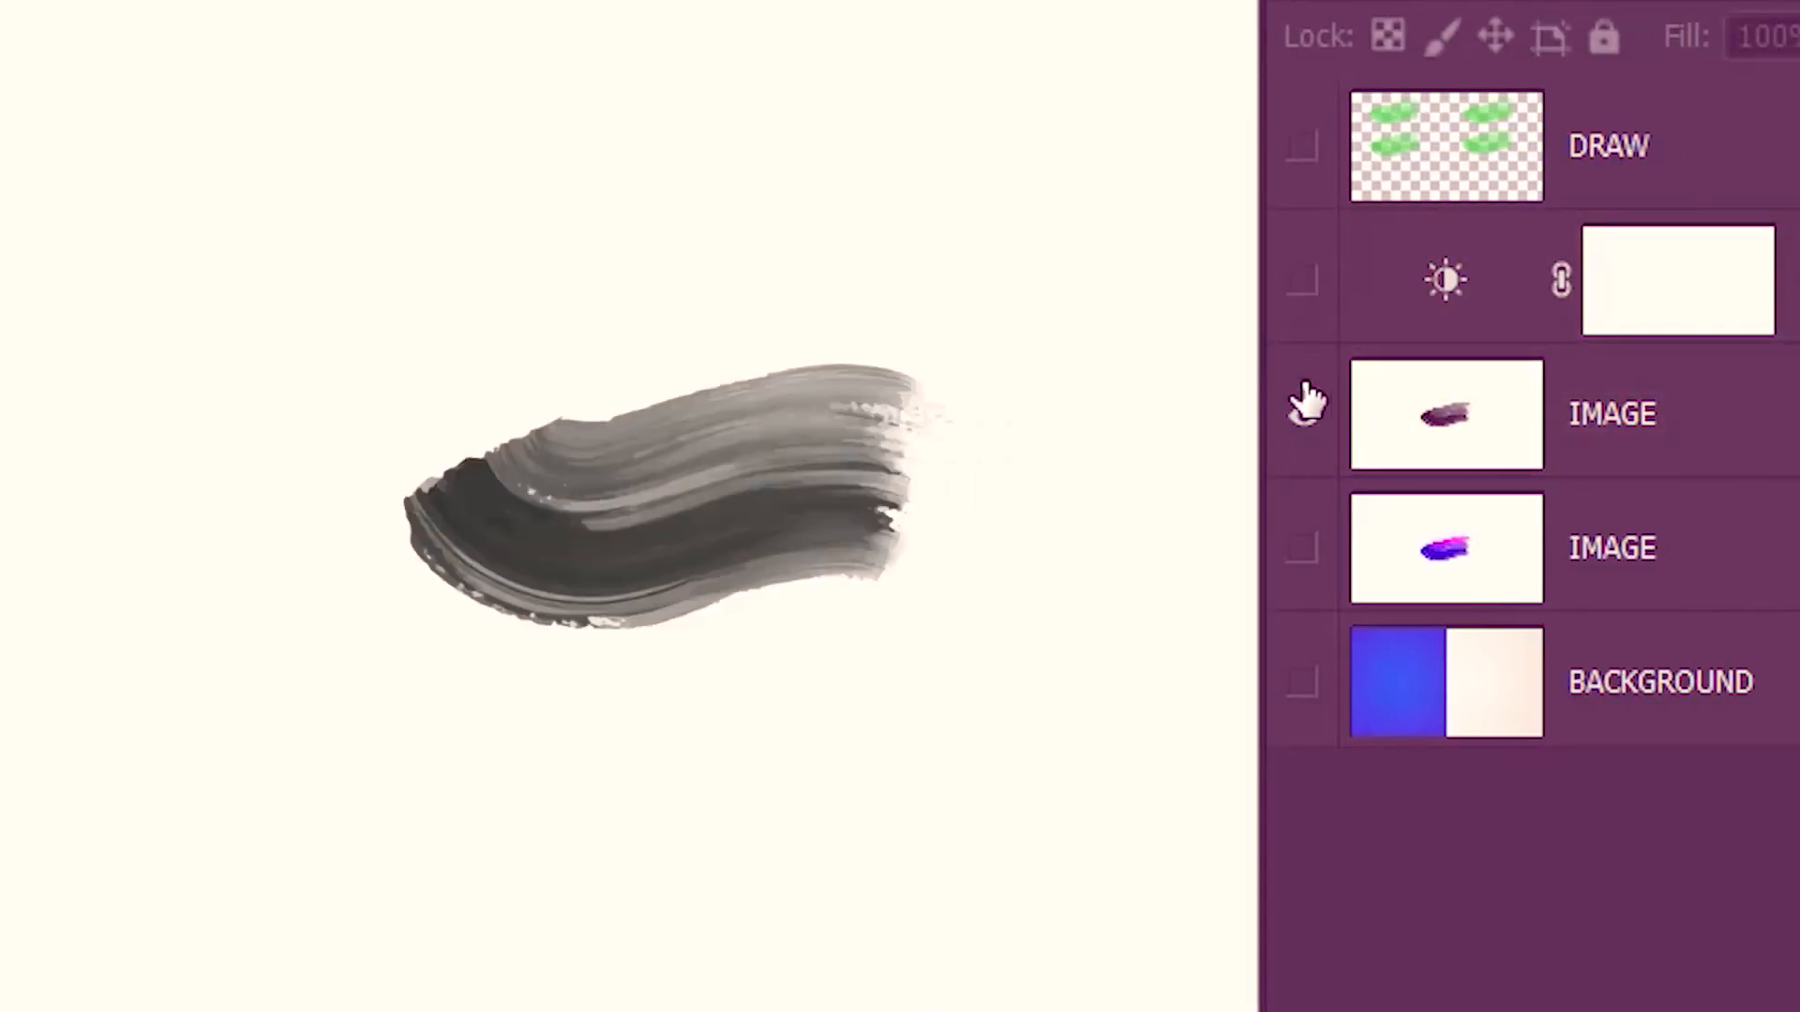
click(1302, 417)
click(1718, 160)
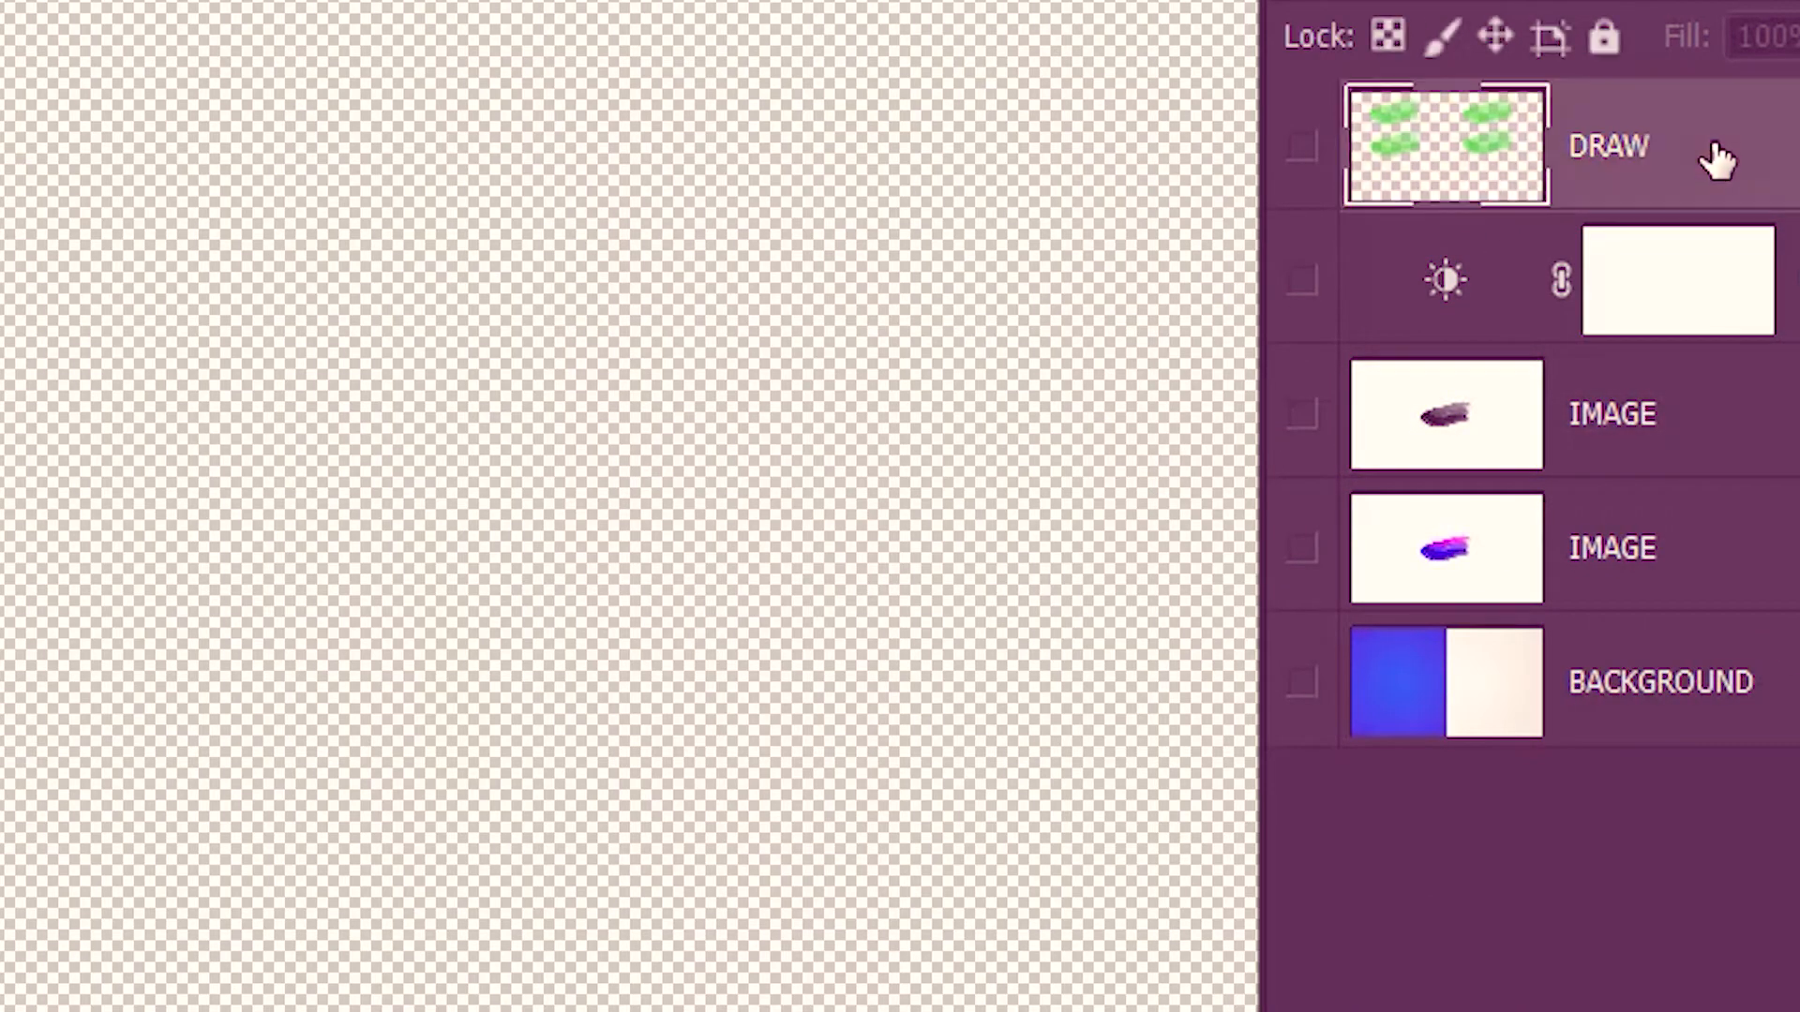
click(1304, 147)
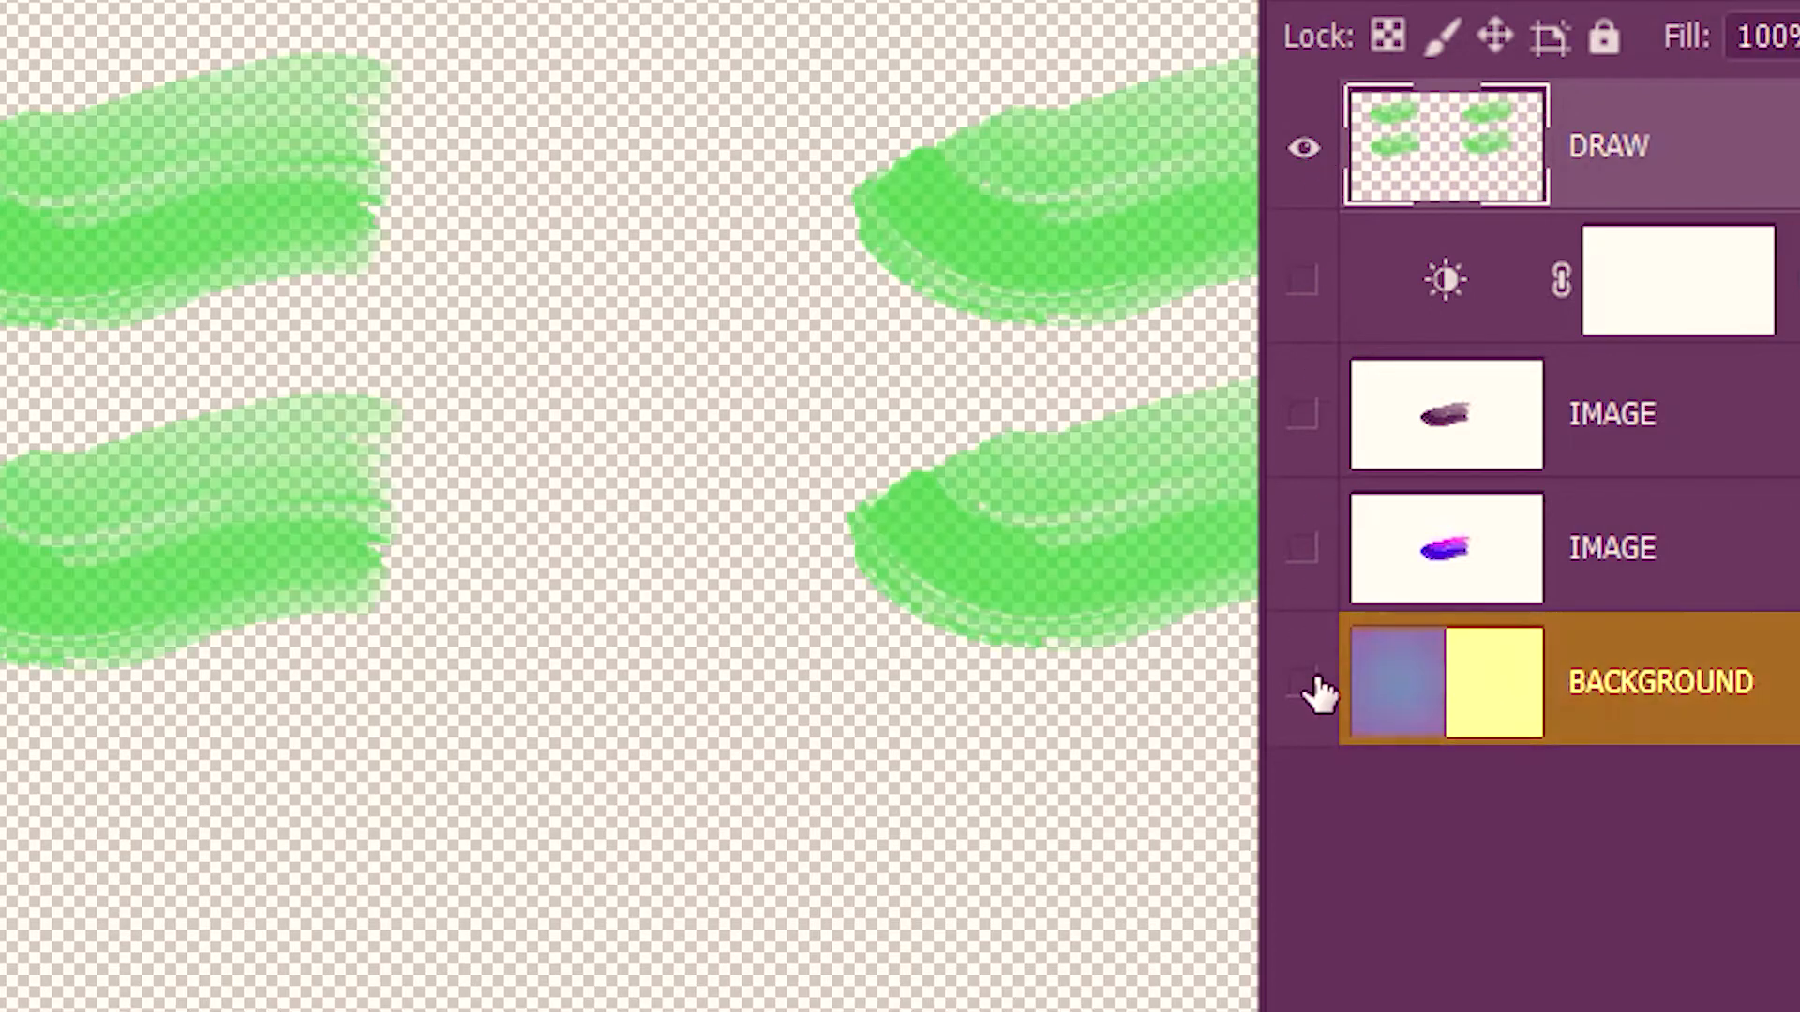
click(1304, 684)
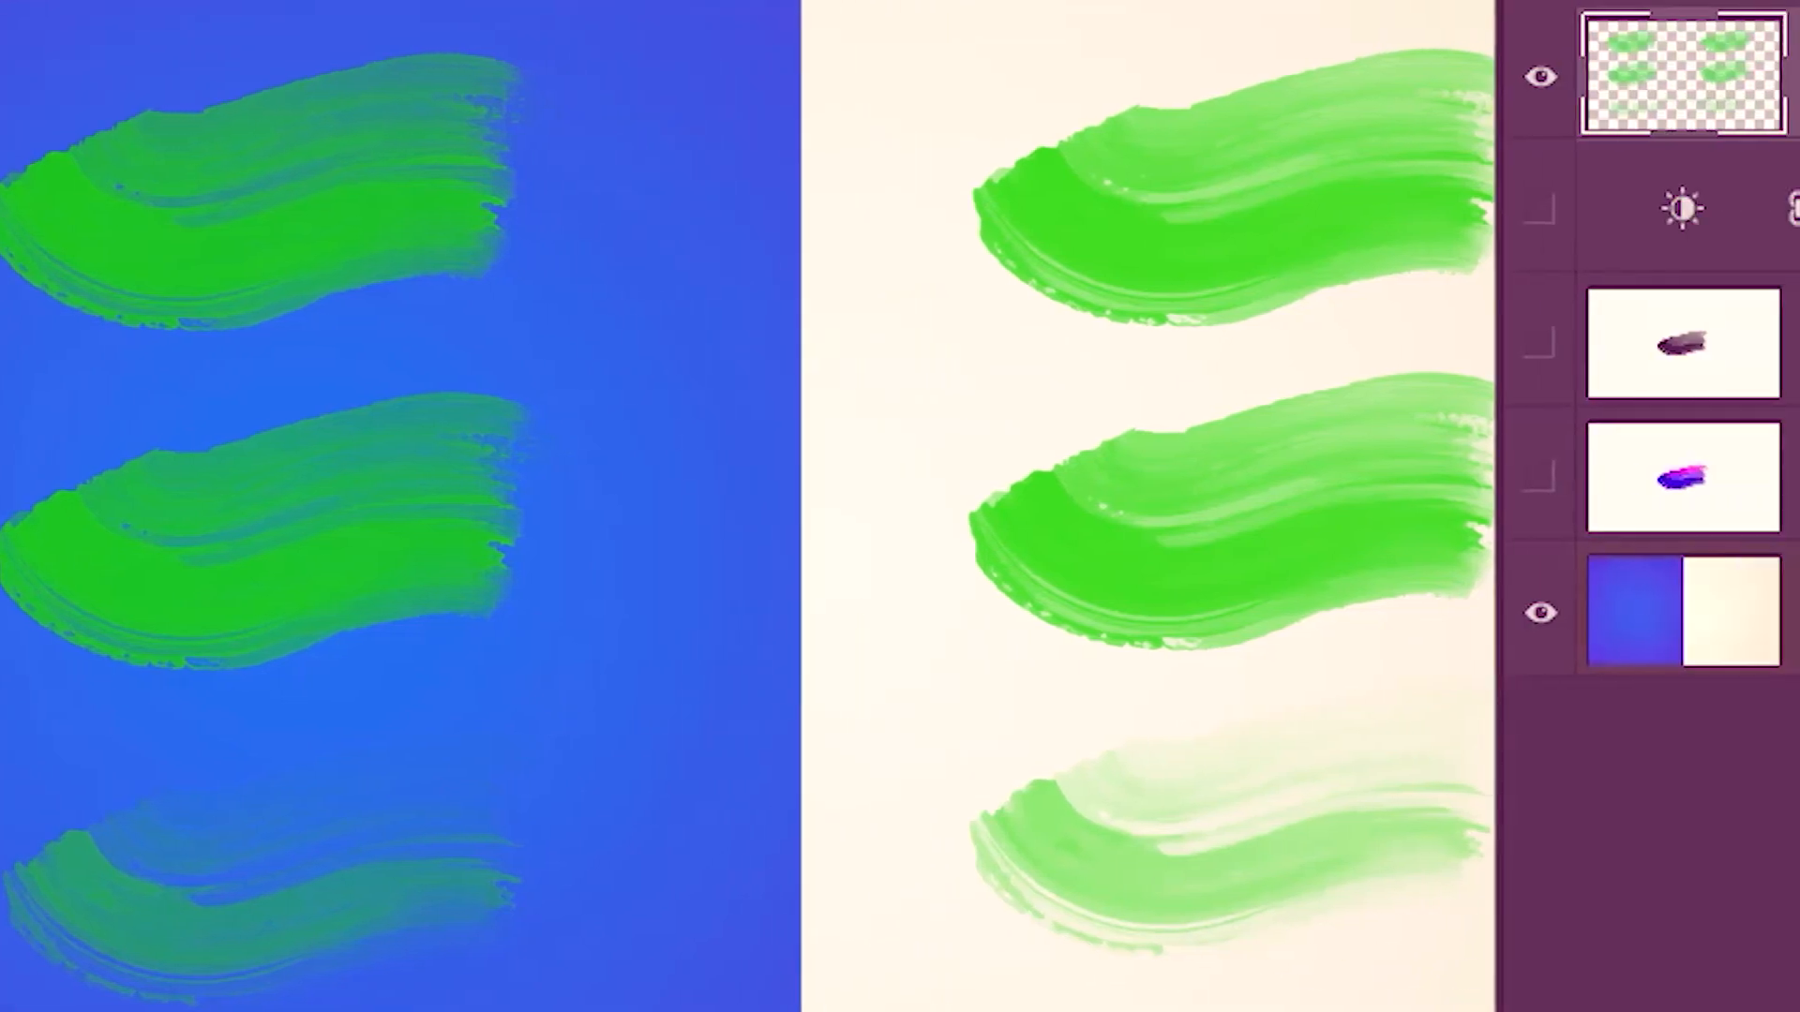
- Hide the BACKGROUND layer to examine the transparency of the green test strokes, and show it again
click(1545, 668)
click(1532, 619)
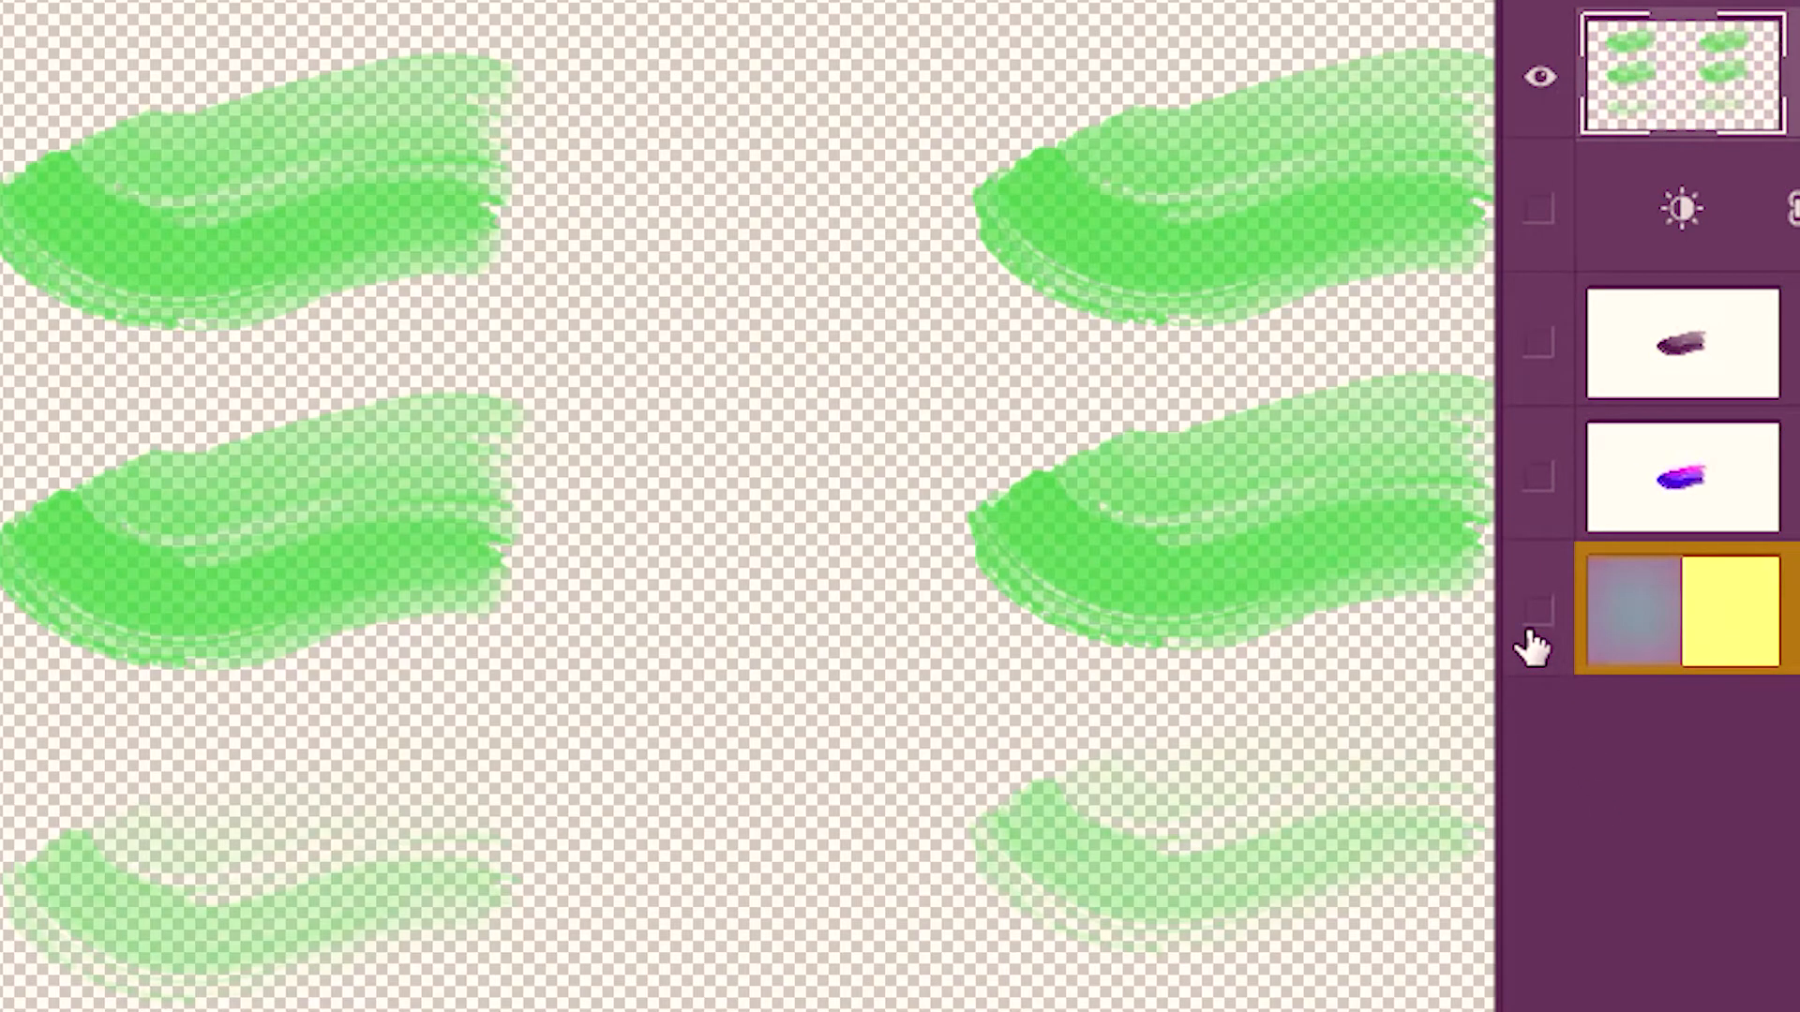
click(1535, 614)
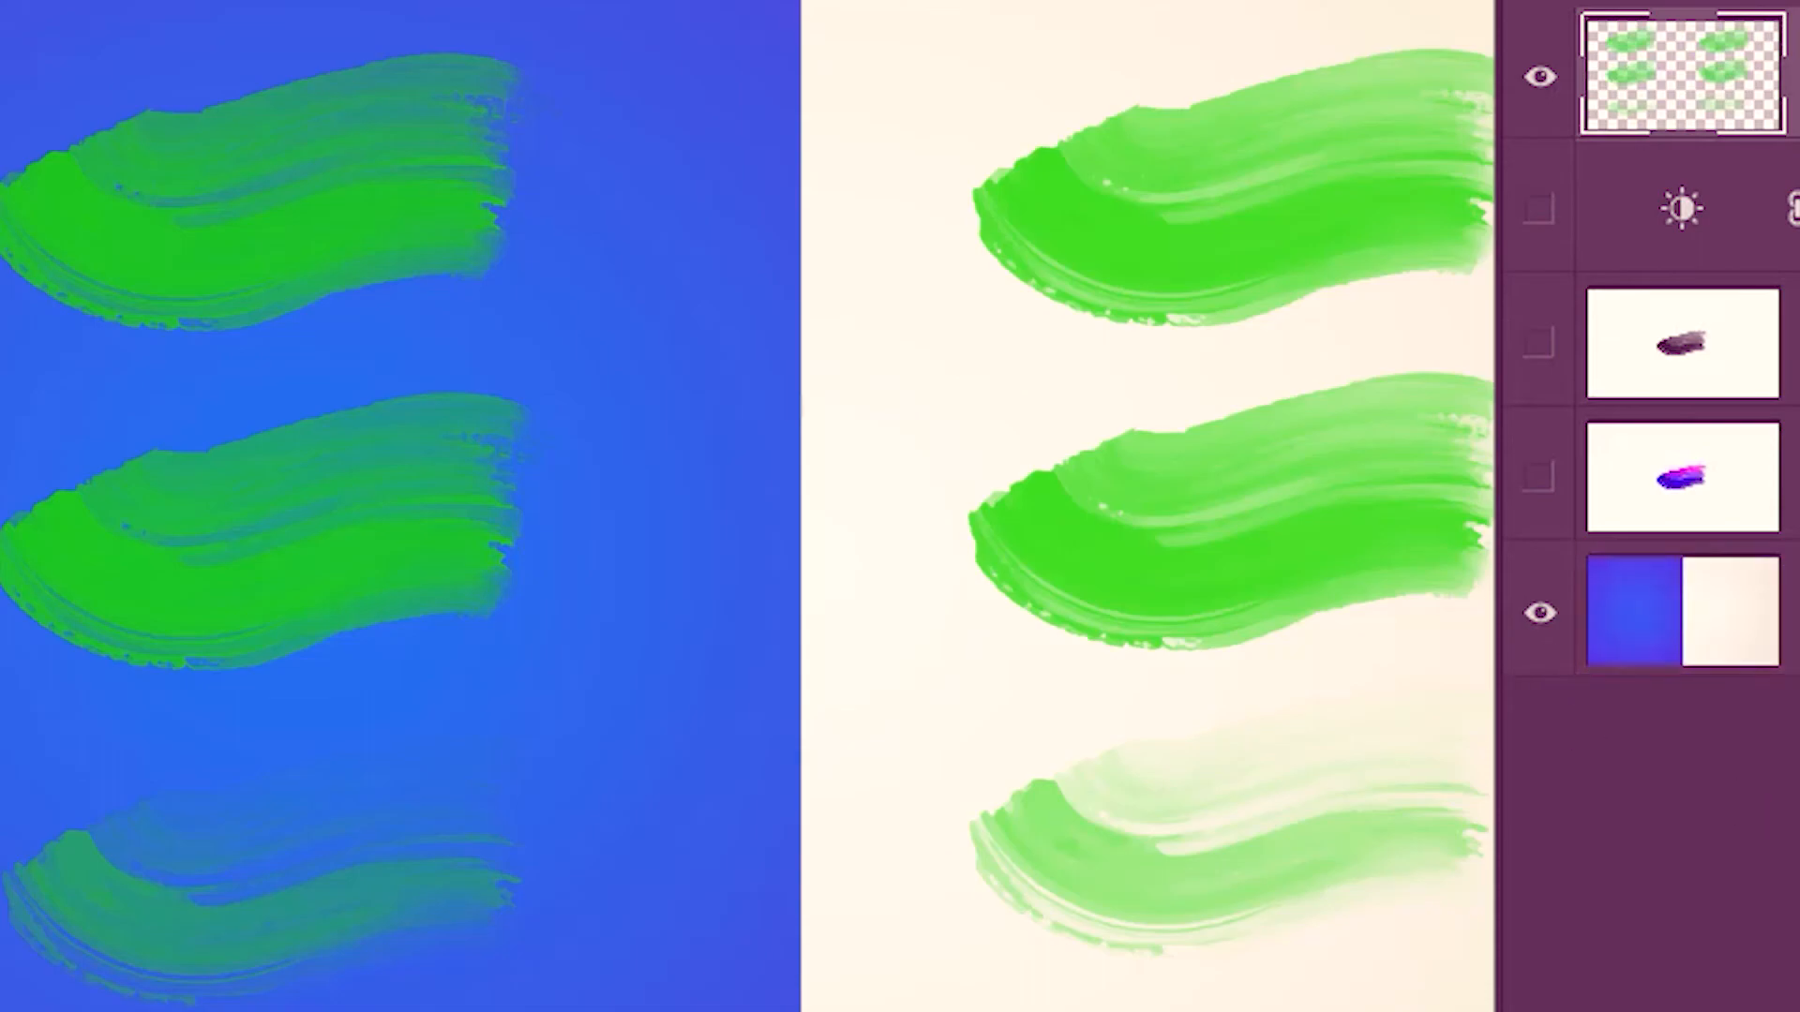